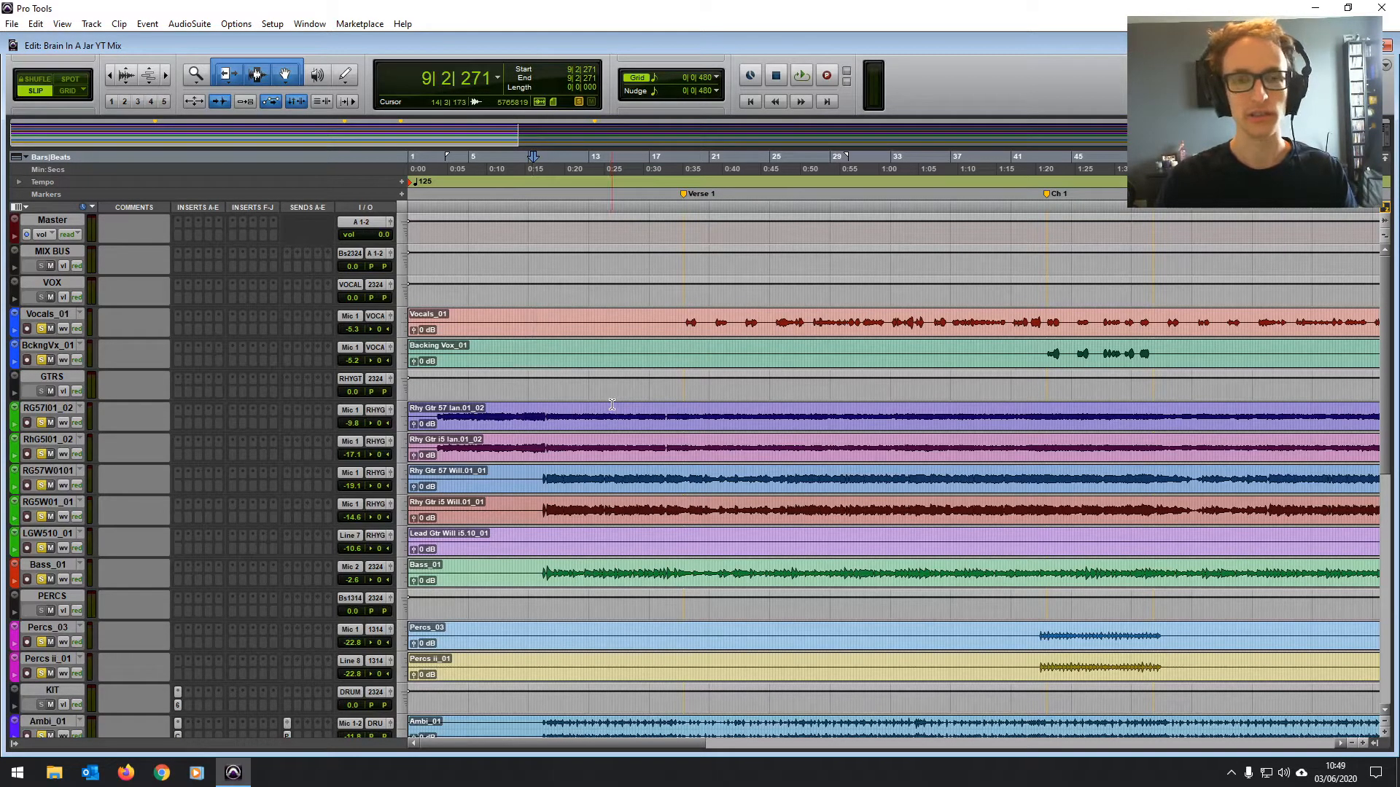
Disable the All Music group, solo only the Bass_01 track, and play it from where the bass enters around bar 9.
{"action": "scroll", "coordinate": [595, 468], "scroll_direction": "down", "scroll_amount": 4}
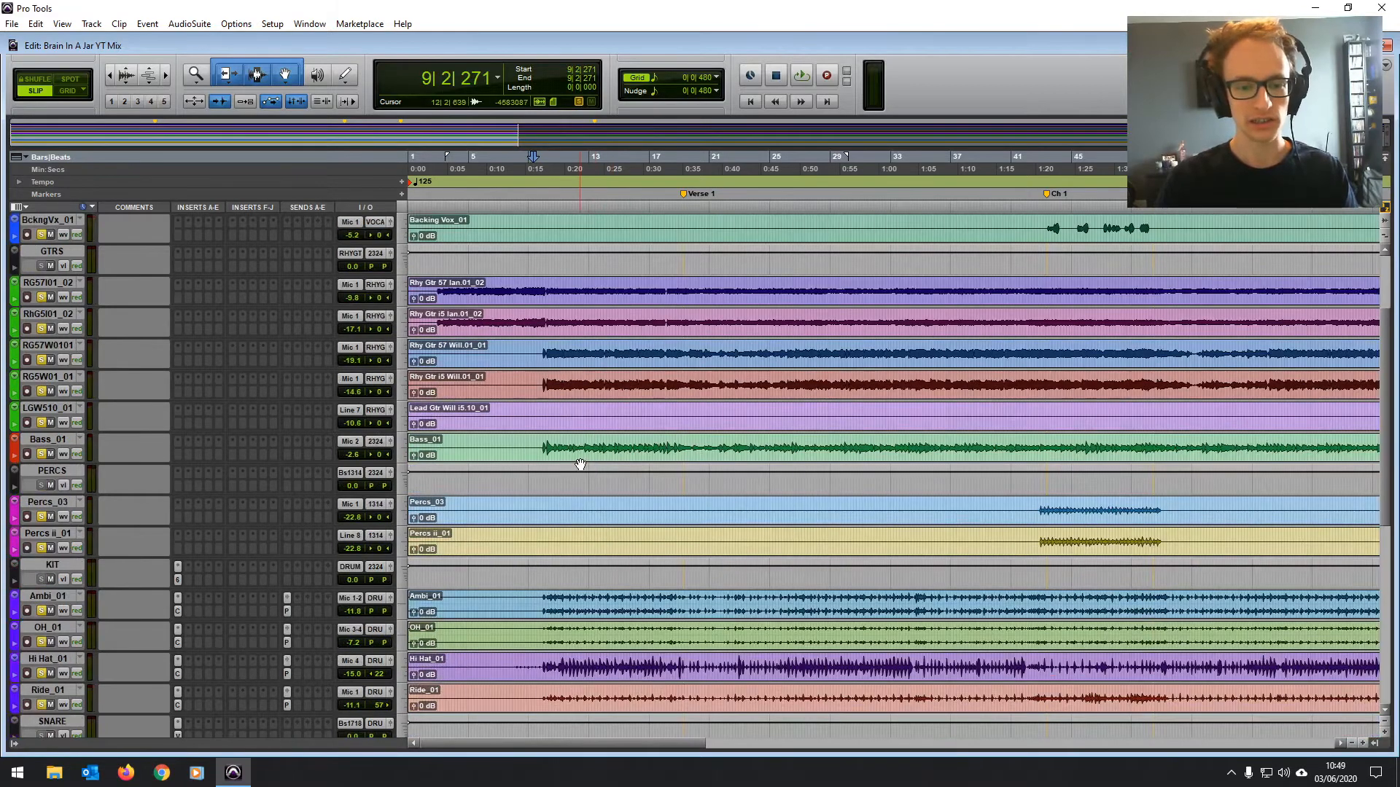
{"action": "left_click", "coordinate": [541, 442]}
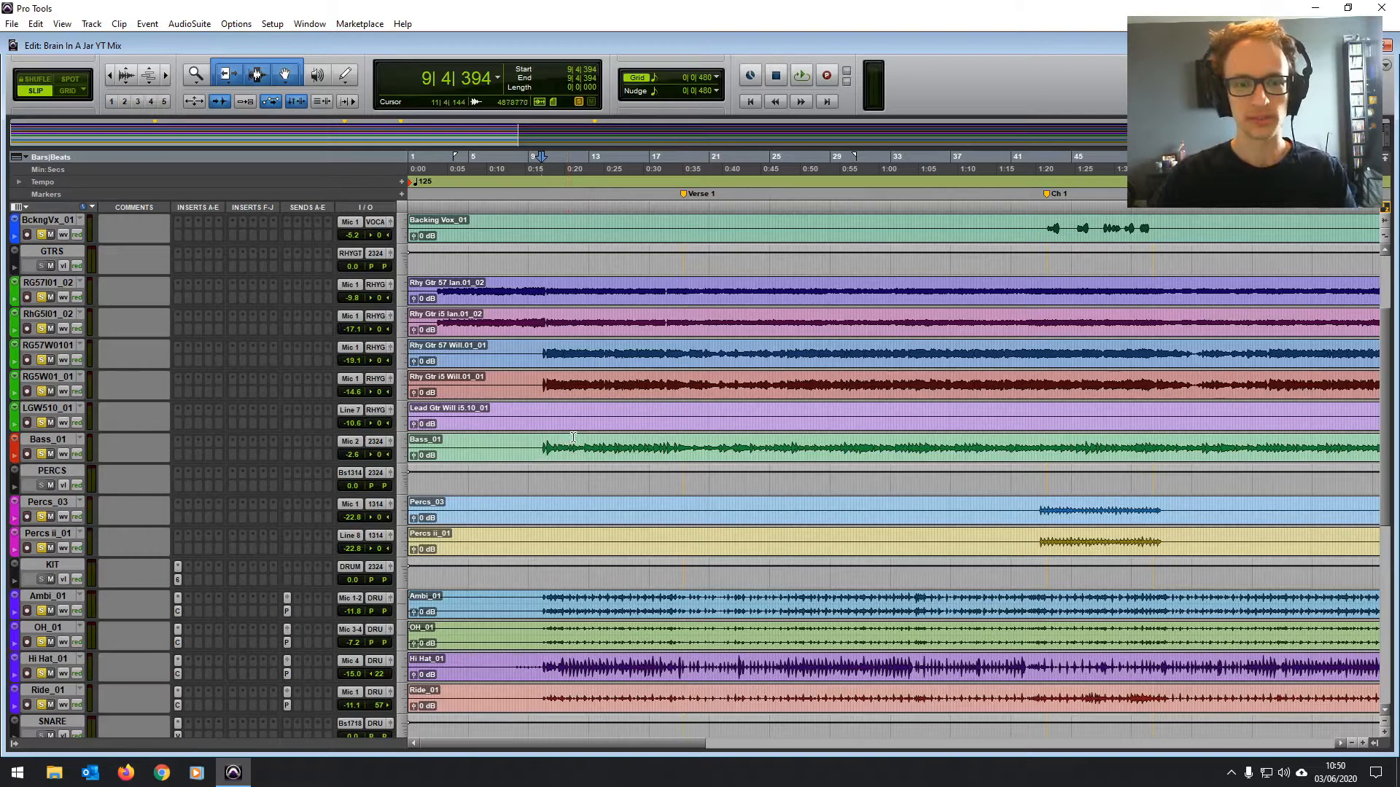
{"action": "left_click", "coordinate": [537, 444]}
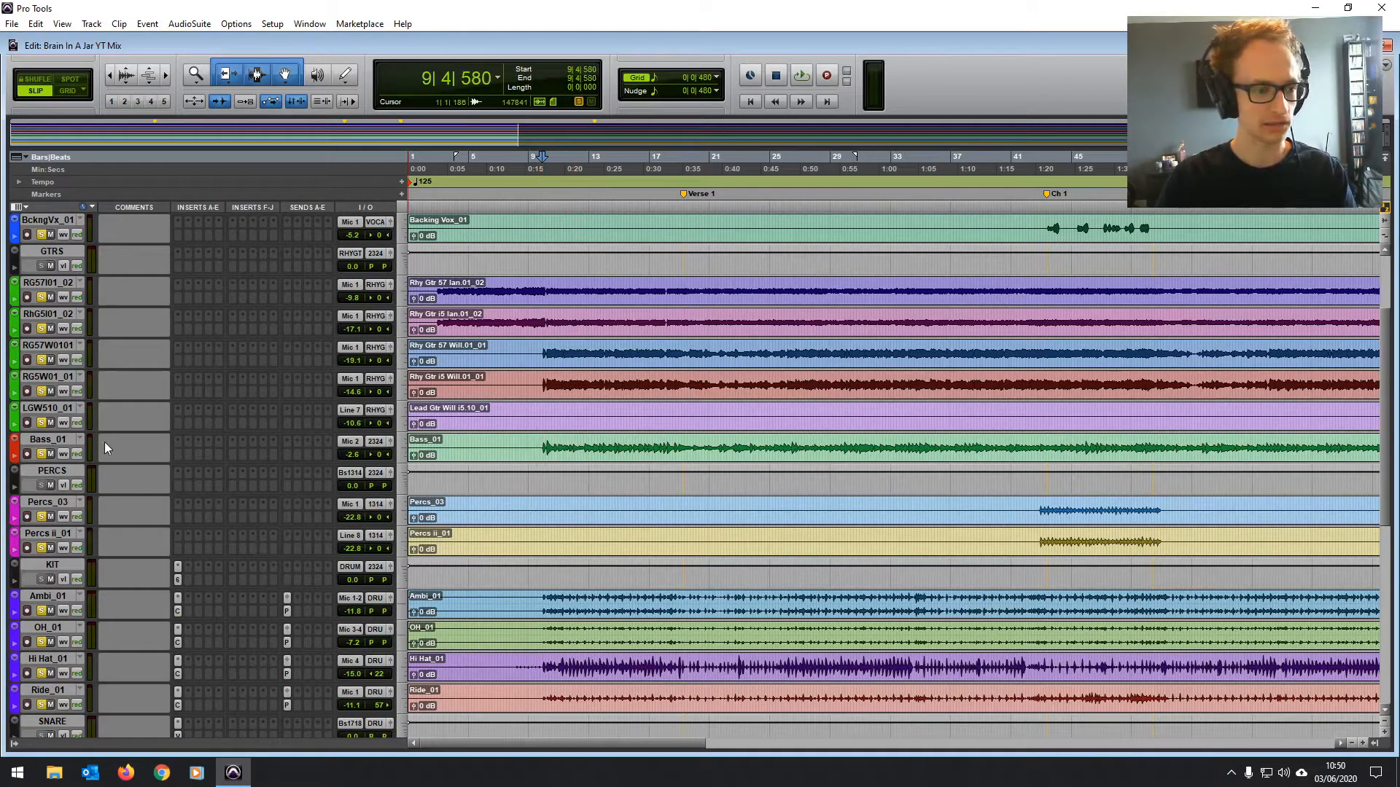
{"action": "key", "text": "ctrl+="}
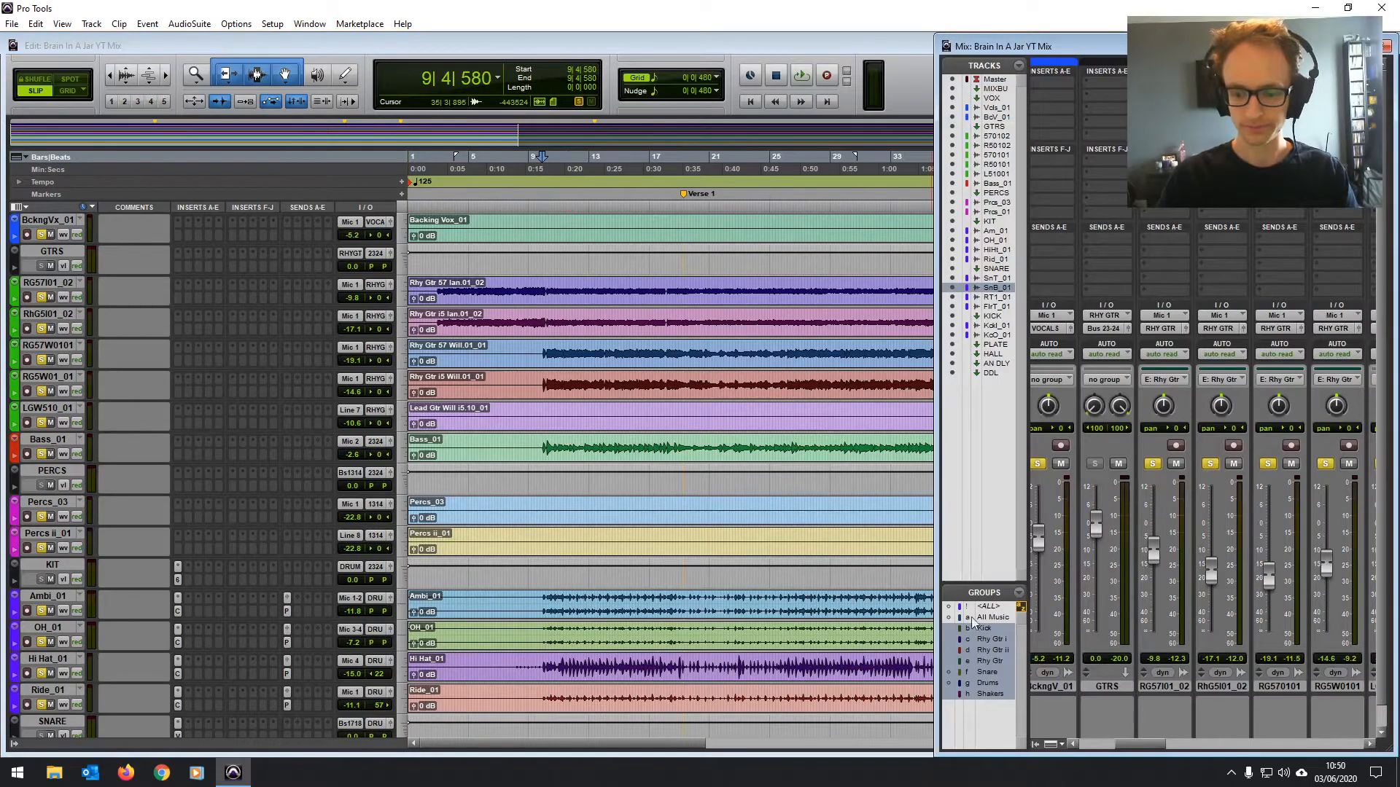
{"action": "key", "text": "ctrl+="}
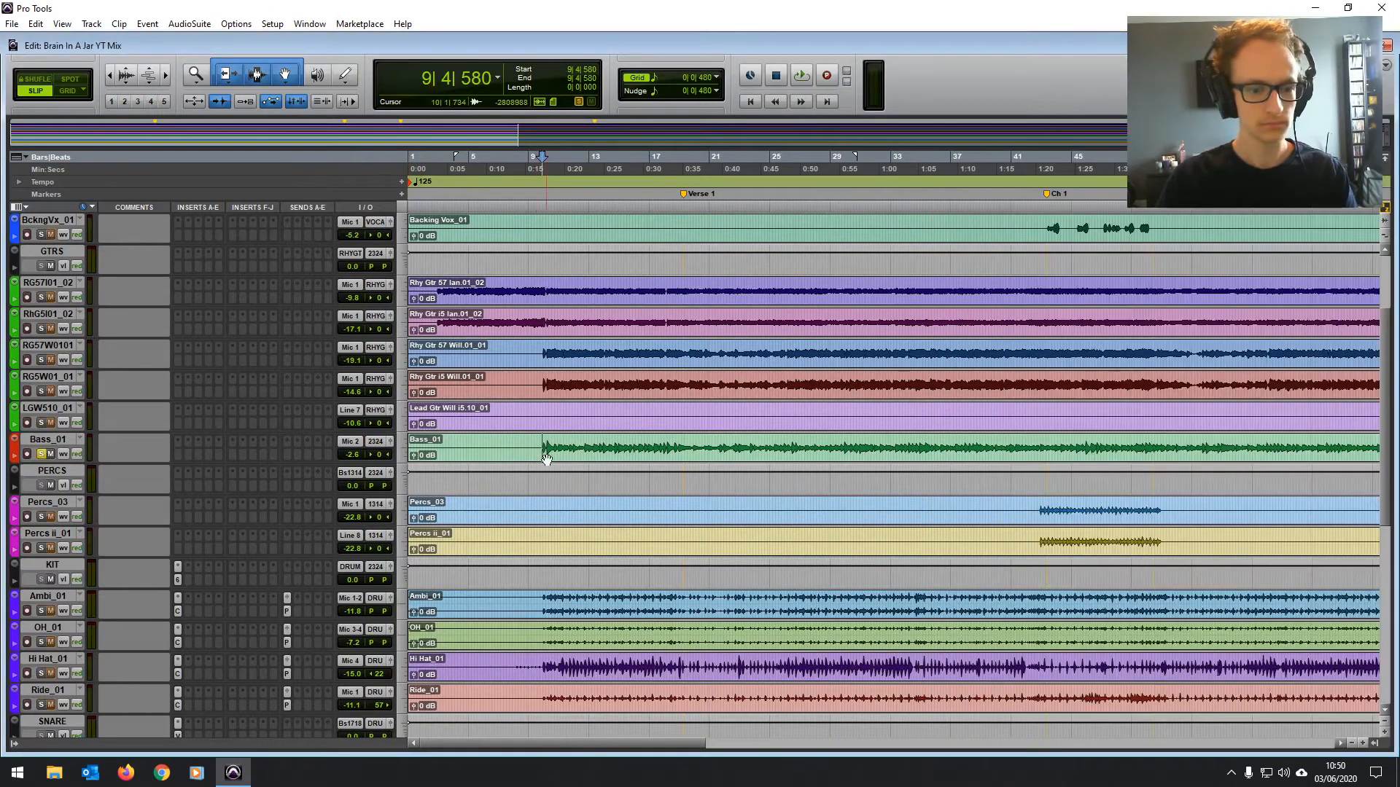
{"action": "key", "text": "space"}
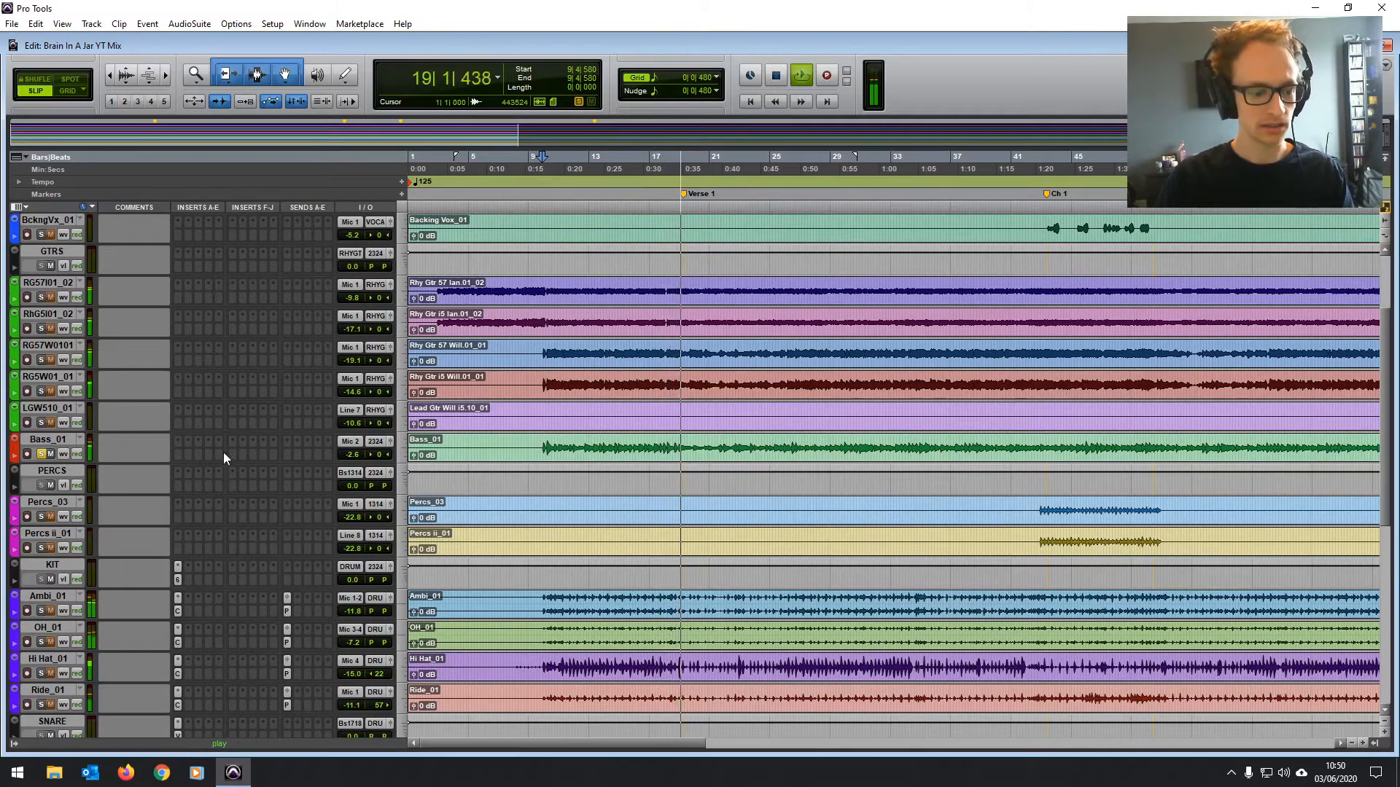
Compare the bass with the full mix by toggling the All Music group, and replay the soloed bass over about bars 9 to 52.
{"action": "key", "text": "ctrl+equal"}
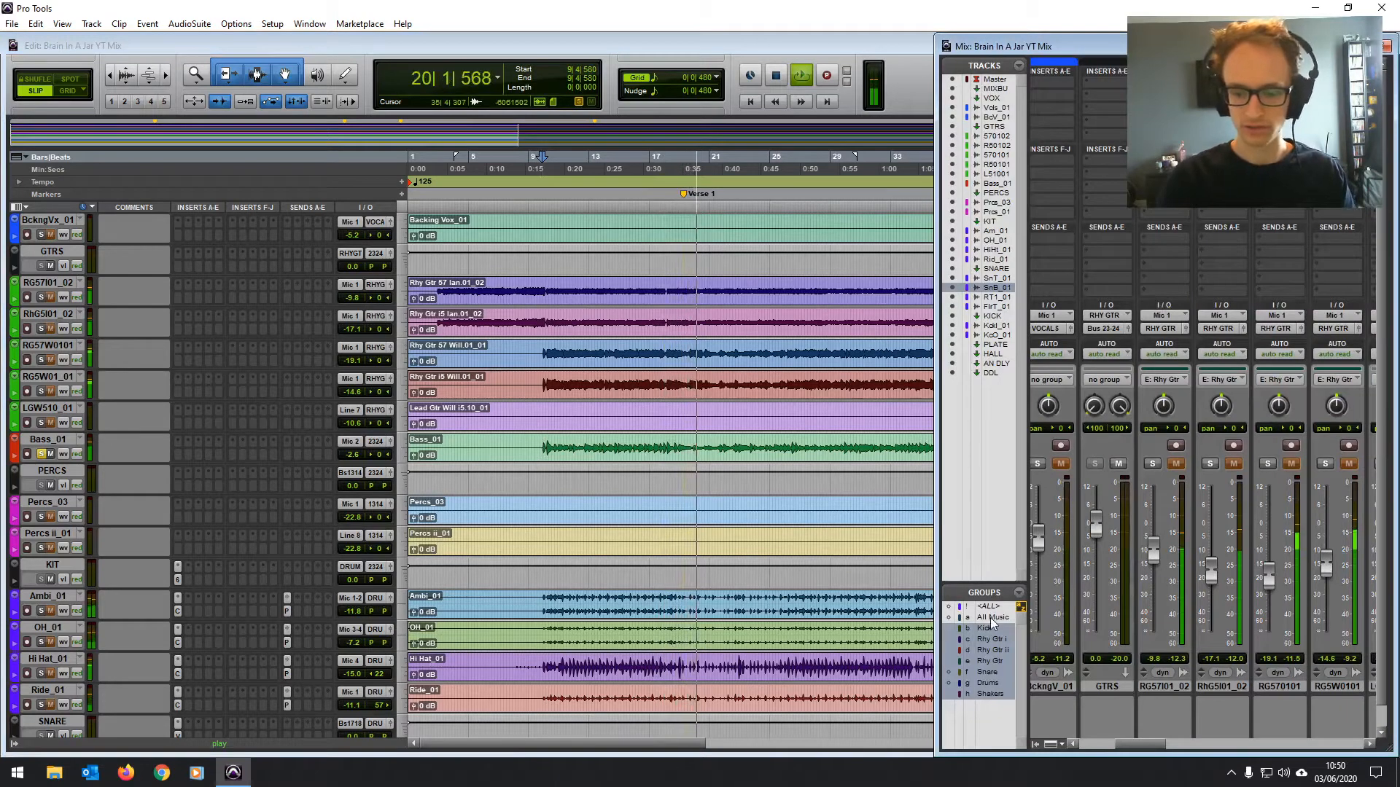
{"action": "key", "text": "ctrl+equal"}
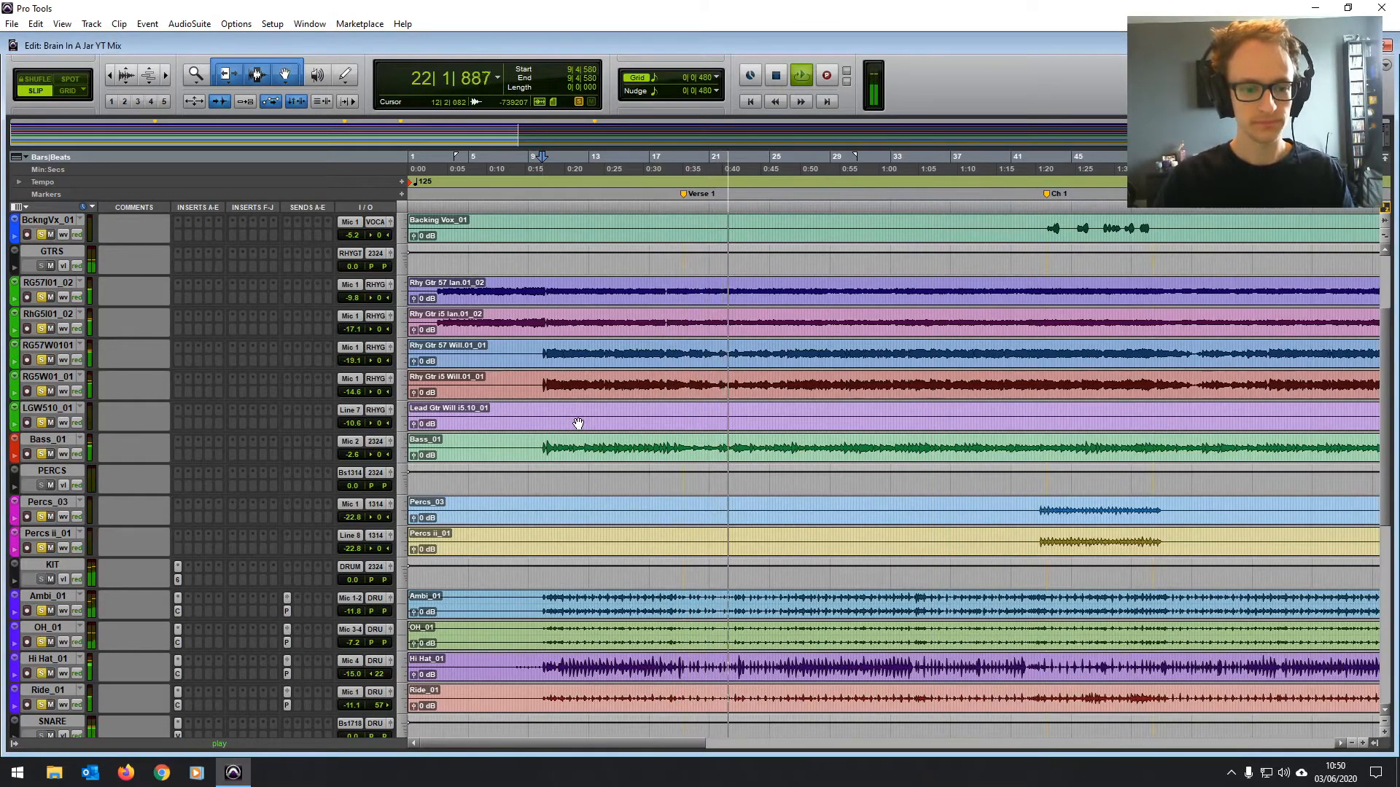
{"action": "key", "text": "ctrl+equal"}
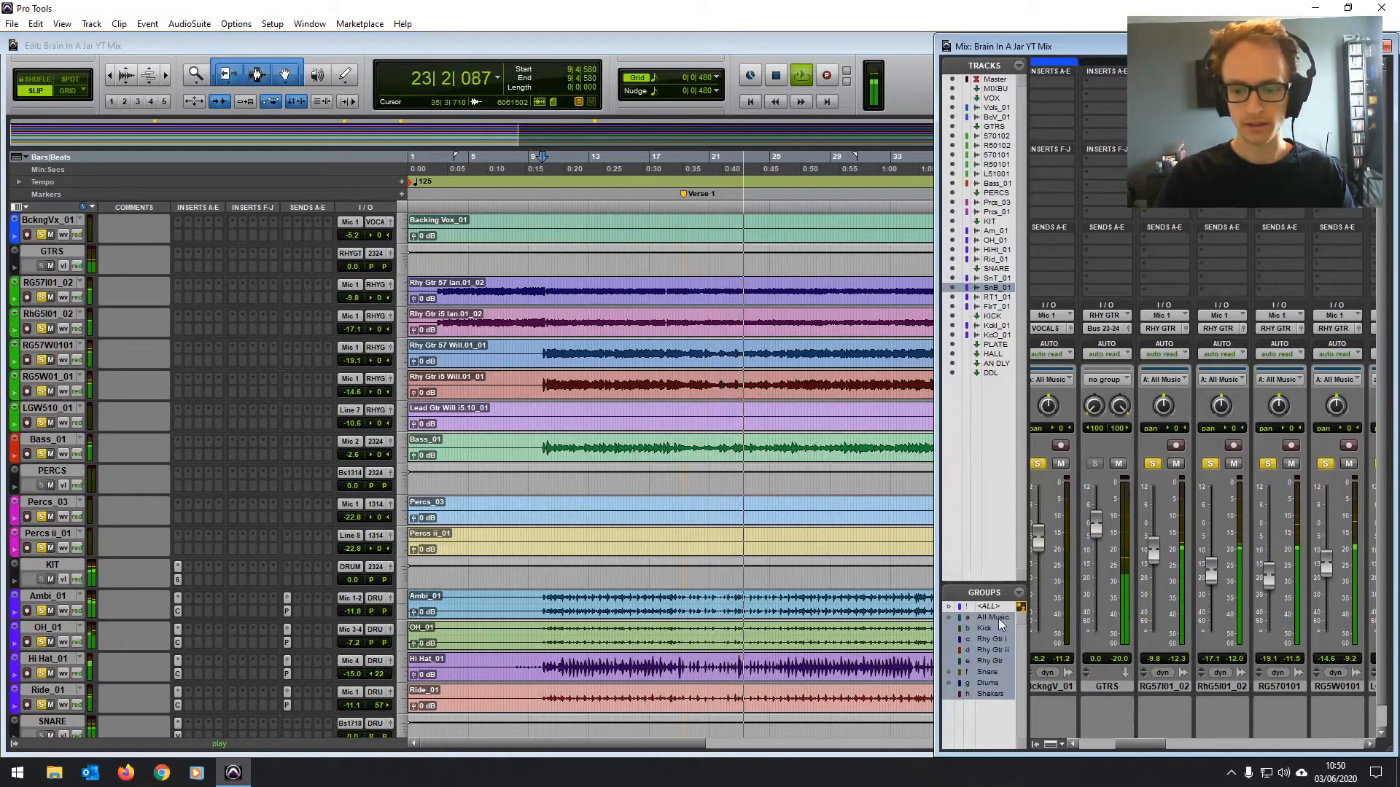
{"action": "key", "text": "ctrl+equal"}
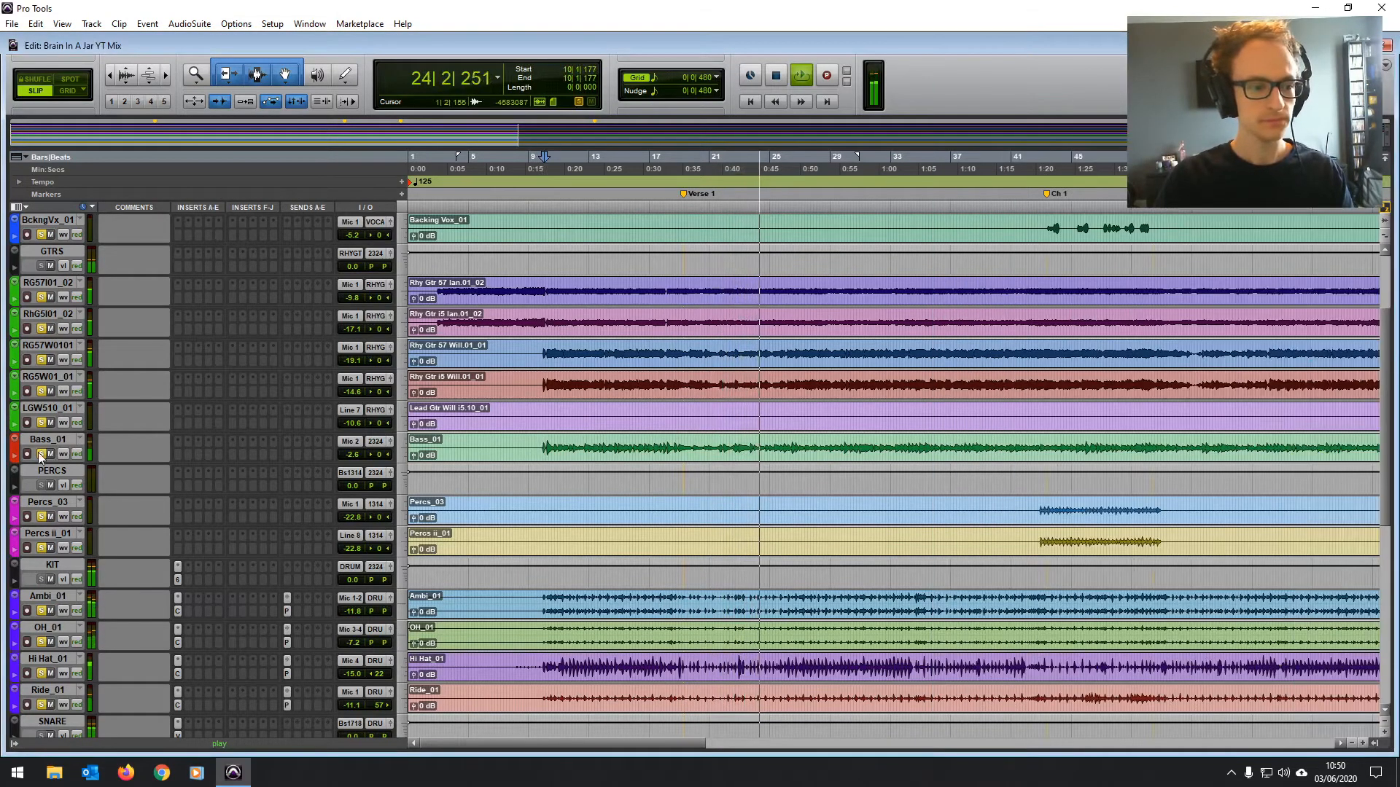
{"action": "key", "text": "space"}
{"action": "key", "text": "space"}
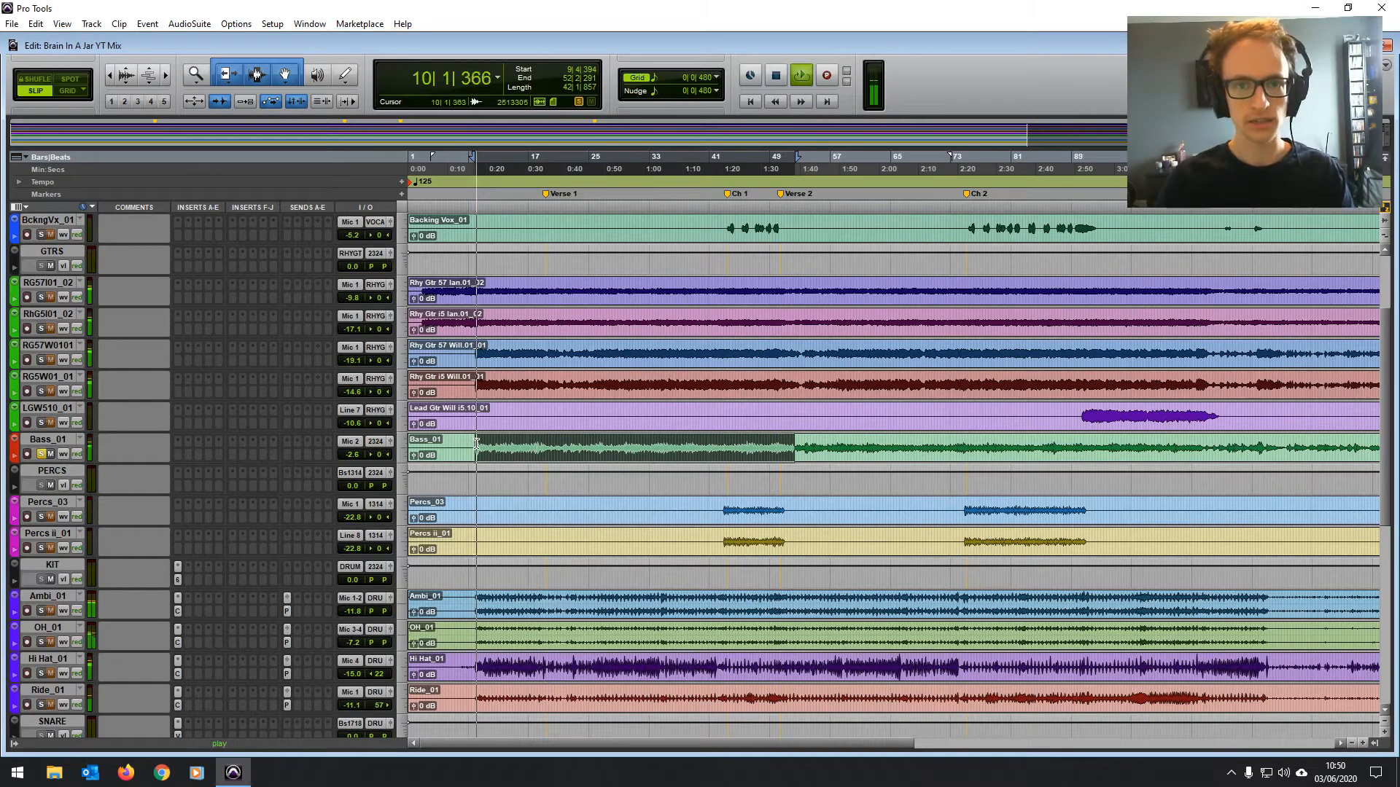
Insert the mono EQ3 7-Band plug-in on the Bass_01 track and shift its window slightly.
{"action": "left_click", "coordinate": [176, 456]}
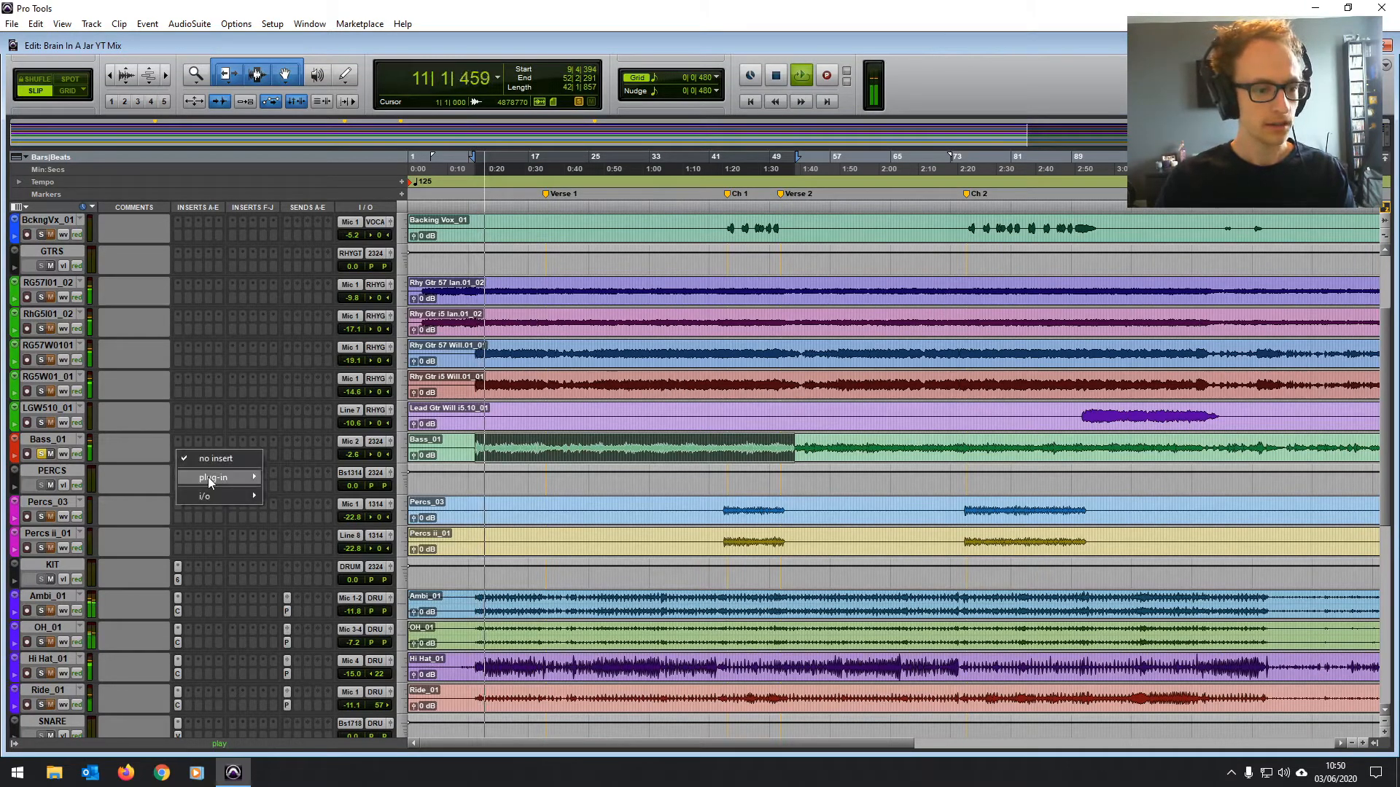
{"action": "mouse_move", "coordinate": [210, 477]}
{"action": "mouse_move", "coordinate": [318, 478]}
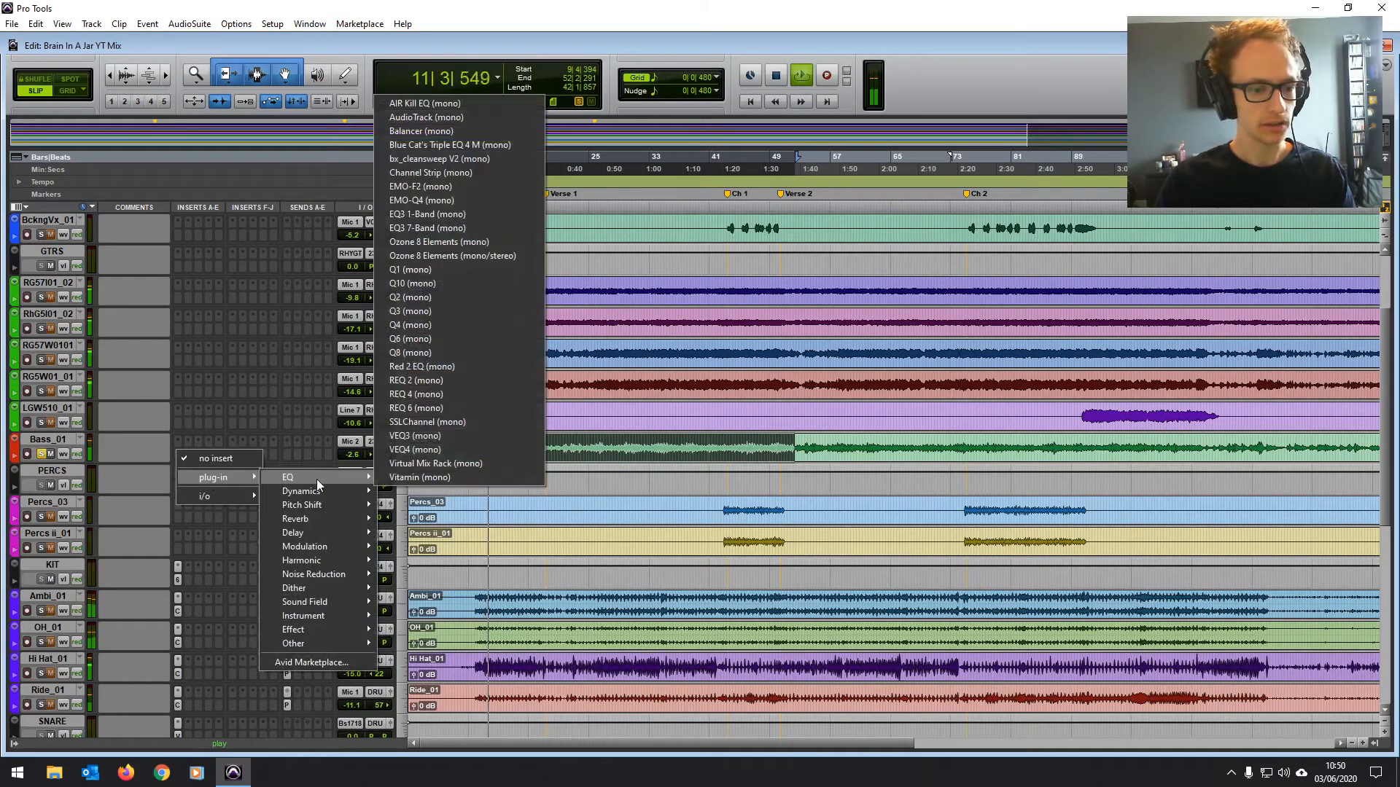
{"action": "left_click", "coordinate": [458, 227]}
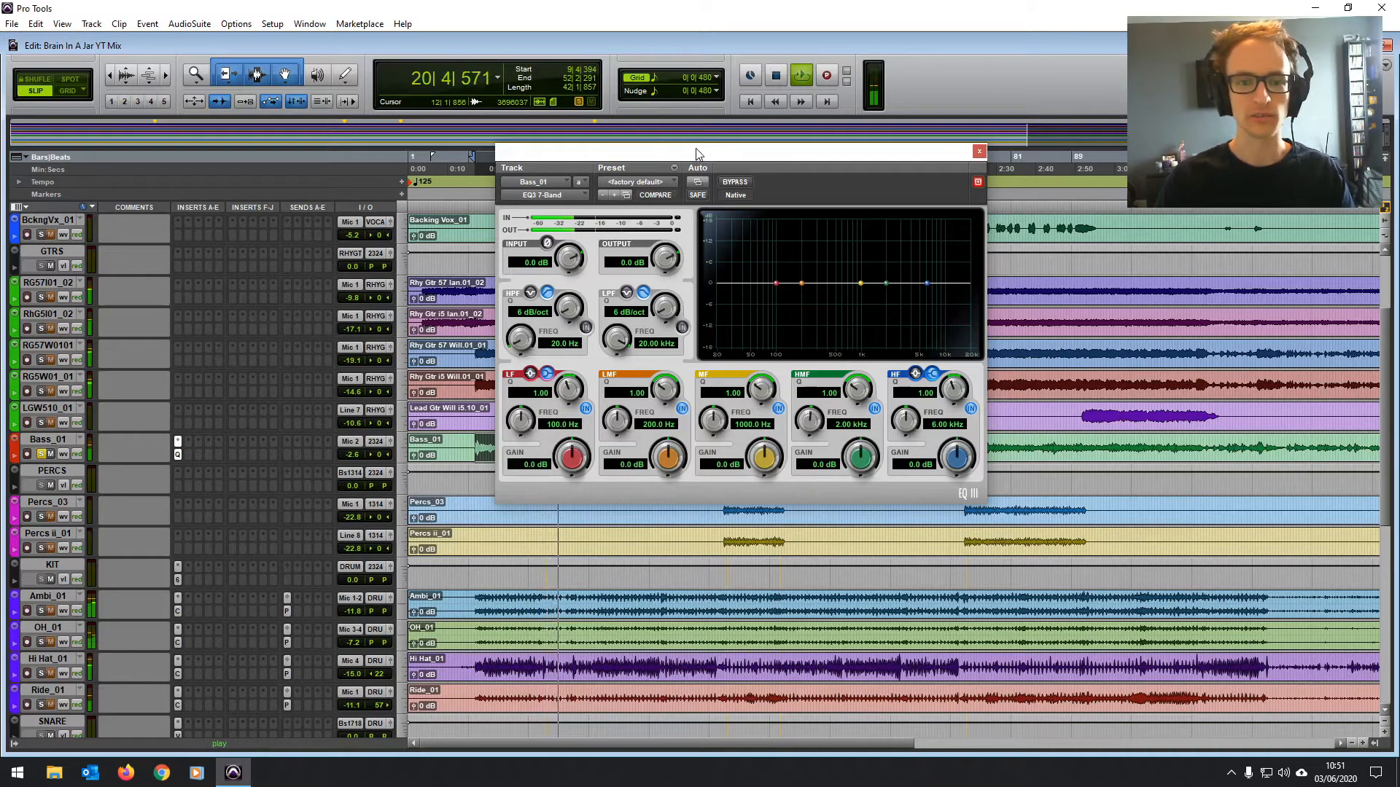
{"action": "left_click_drag", "start_coordinate": [695, 150], "coordinate": [683, 154]}
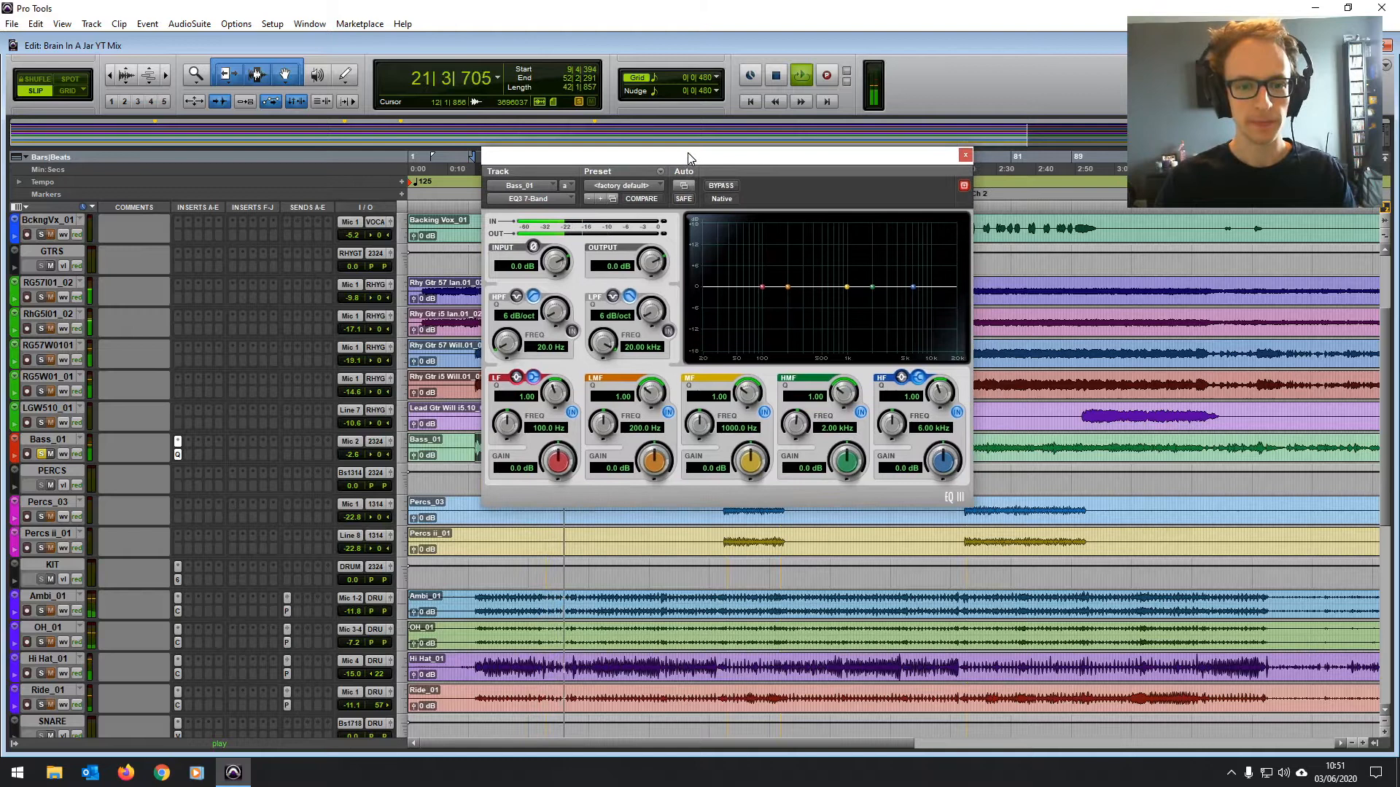
Enable the bass EQ's high-pass filter with a 24 dB/oct slope at 30 Hz.
{"action": "left_click", "coordinate": [573, 332]}
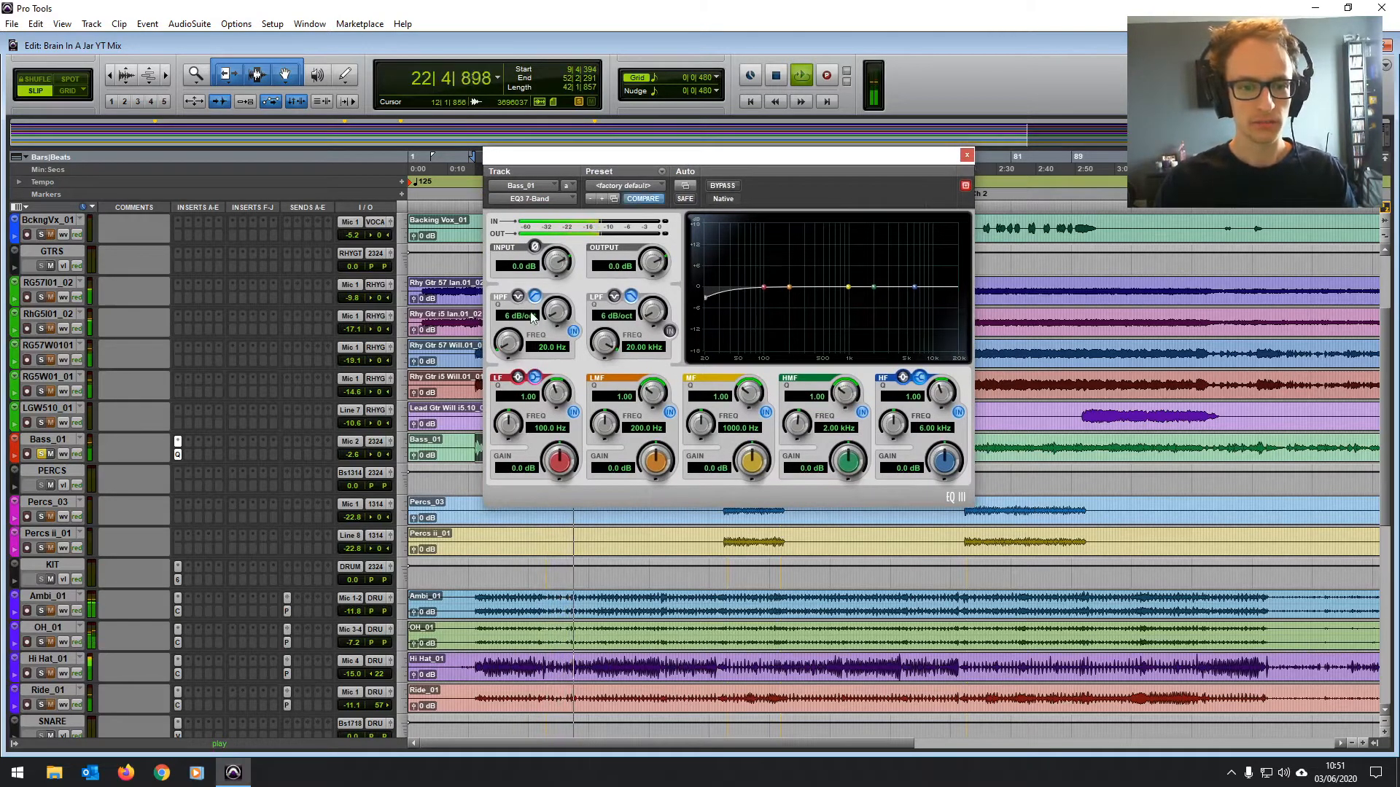
{"action": "left_click_drag", "start_coordinate": [554, 326], "coordinate": [556, 310]}
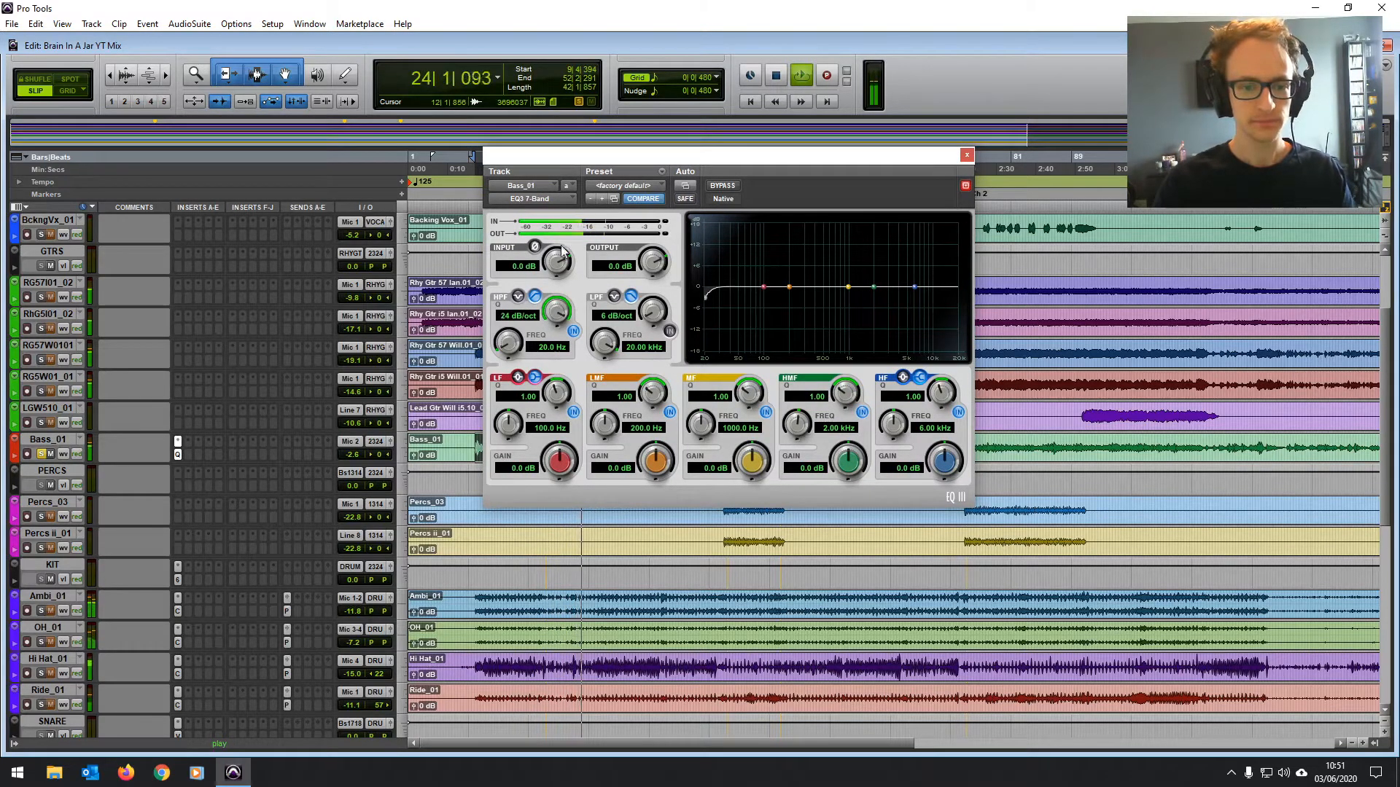
{"action": "left_click", "coordinate": [543, 345]}
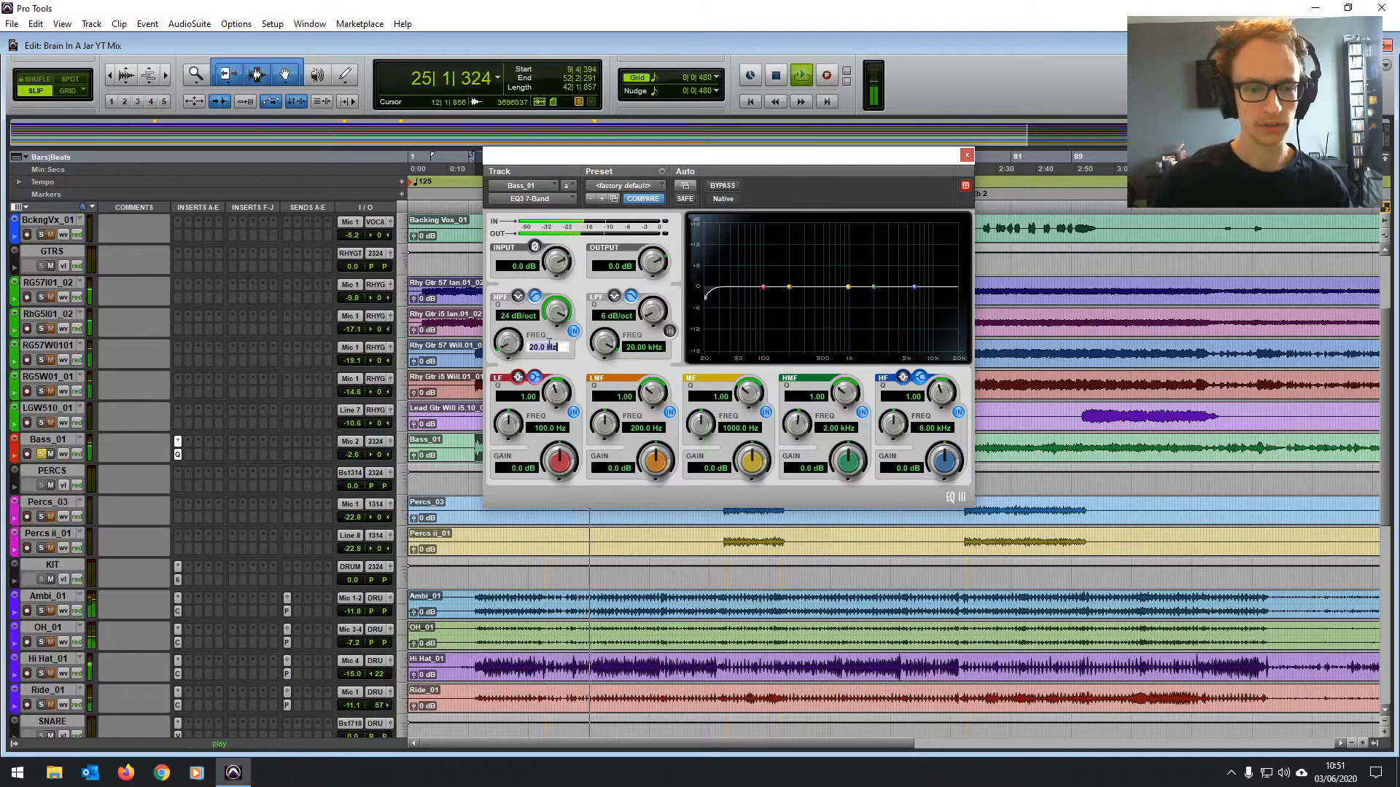
{"action": "type", "text": "30"}
{"action": "key", "text": "Return"}
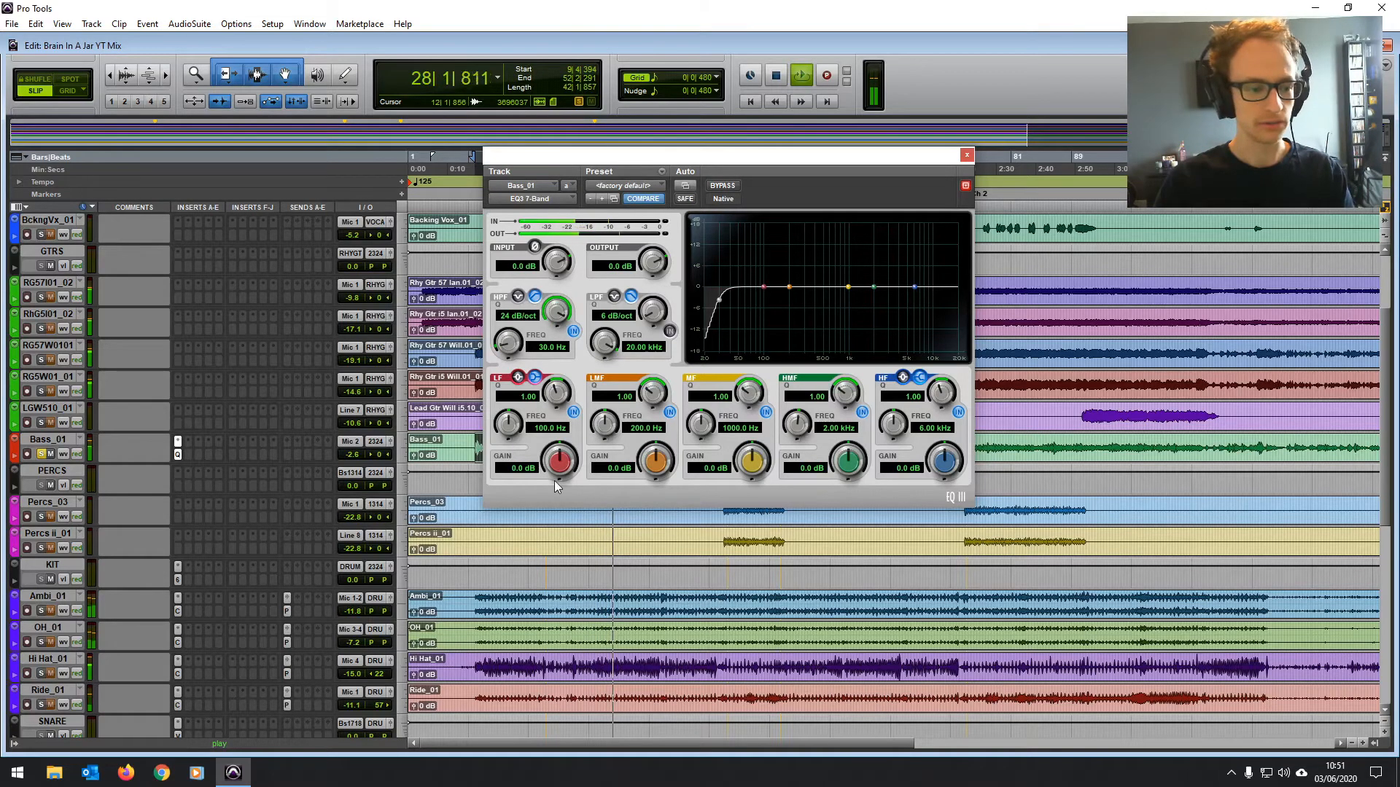
Disable the Drums group and solo the Kick In and Kick Out tracks alongside the bass.
{"action": "scroll", "coordinate": [438, 583], "scroll_direction": "down", "scroll_amount": 2}
{"action": "key", "text": "ctrl+equal"}
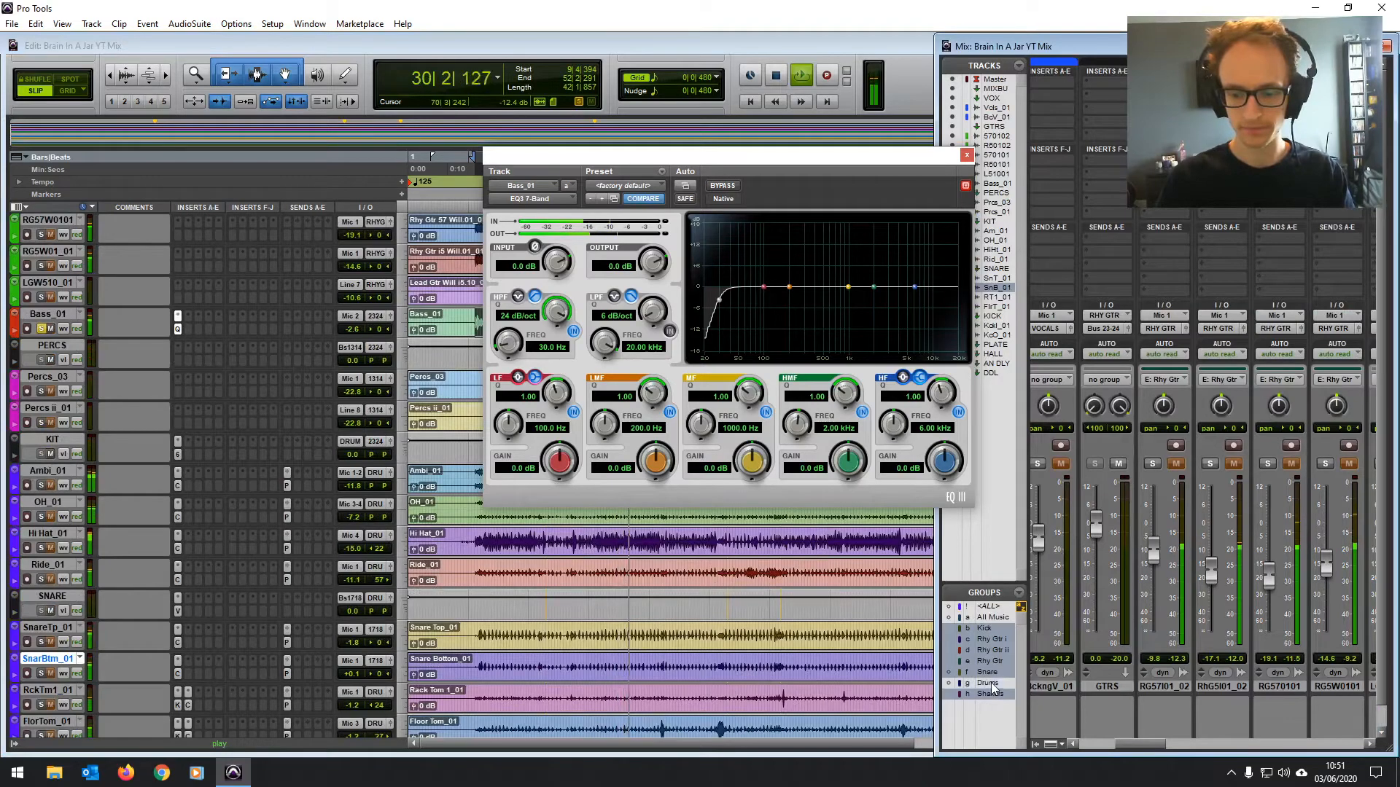
{"action": "scroll", "coordinate": [229, 662], "scroll_direction": "down", "scroll_amount": 2}
{"action": "scroll", "coordinate": [145, 663], "scroll_direction": "down", "scroll_amount": 2}
{"action": "key", "text": "ctrl+equal"}
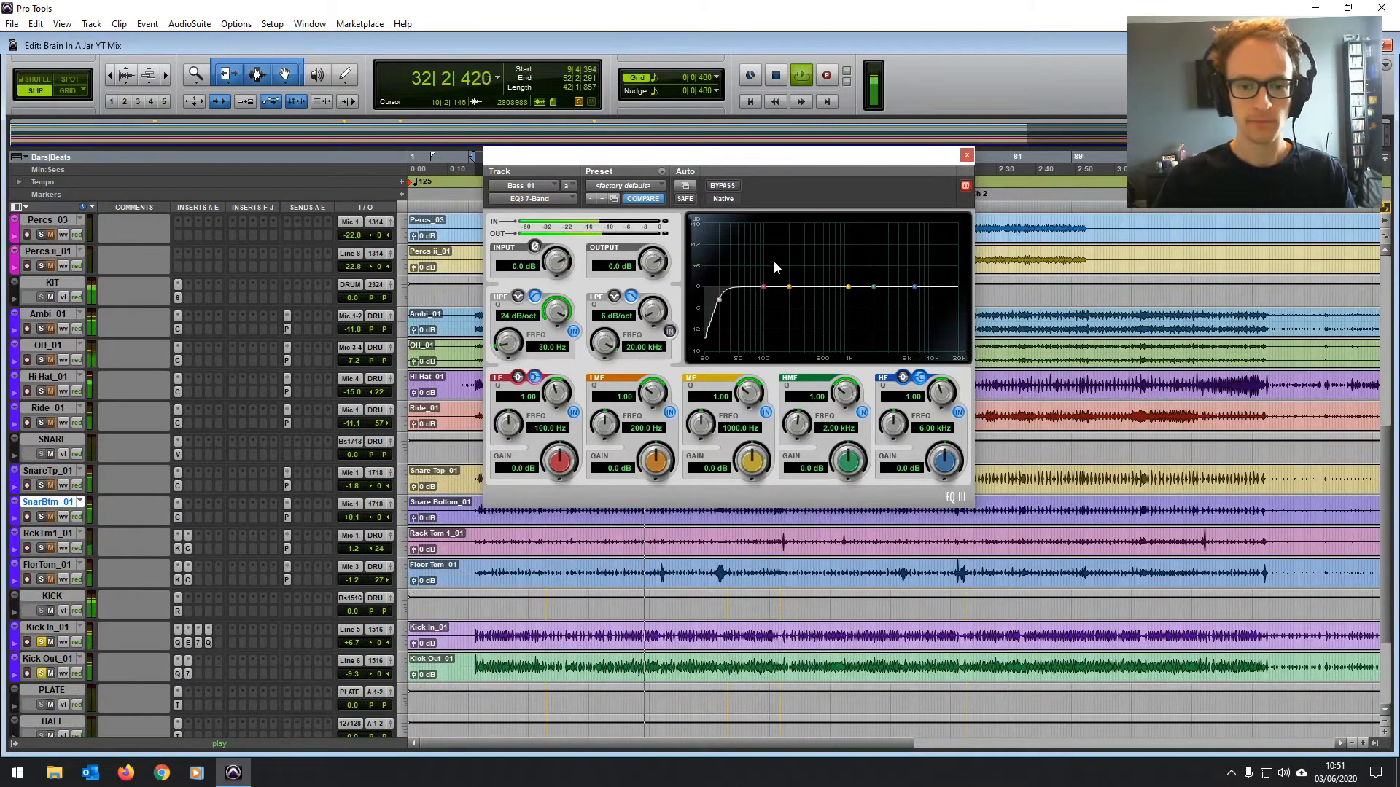
Boost the bass EQ's LF band about 2.9 dB at 88.6 Hz and switch that band to a peak shape.
{"action": "left_click_drag", "start_coordinate": [765, 289], "coordinate": [759, 277]}
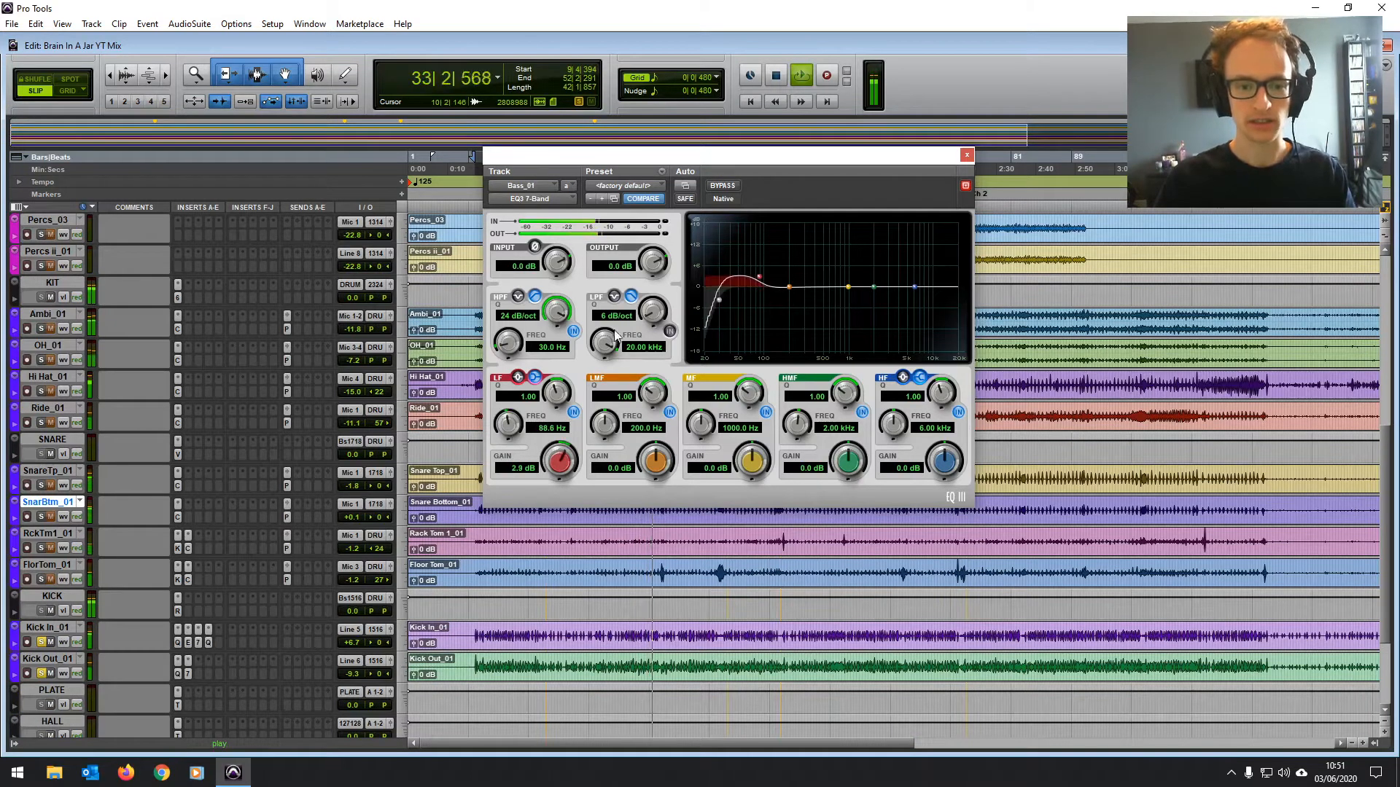
{"action": "left_click", "coordinate": [519, 296]}
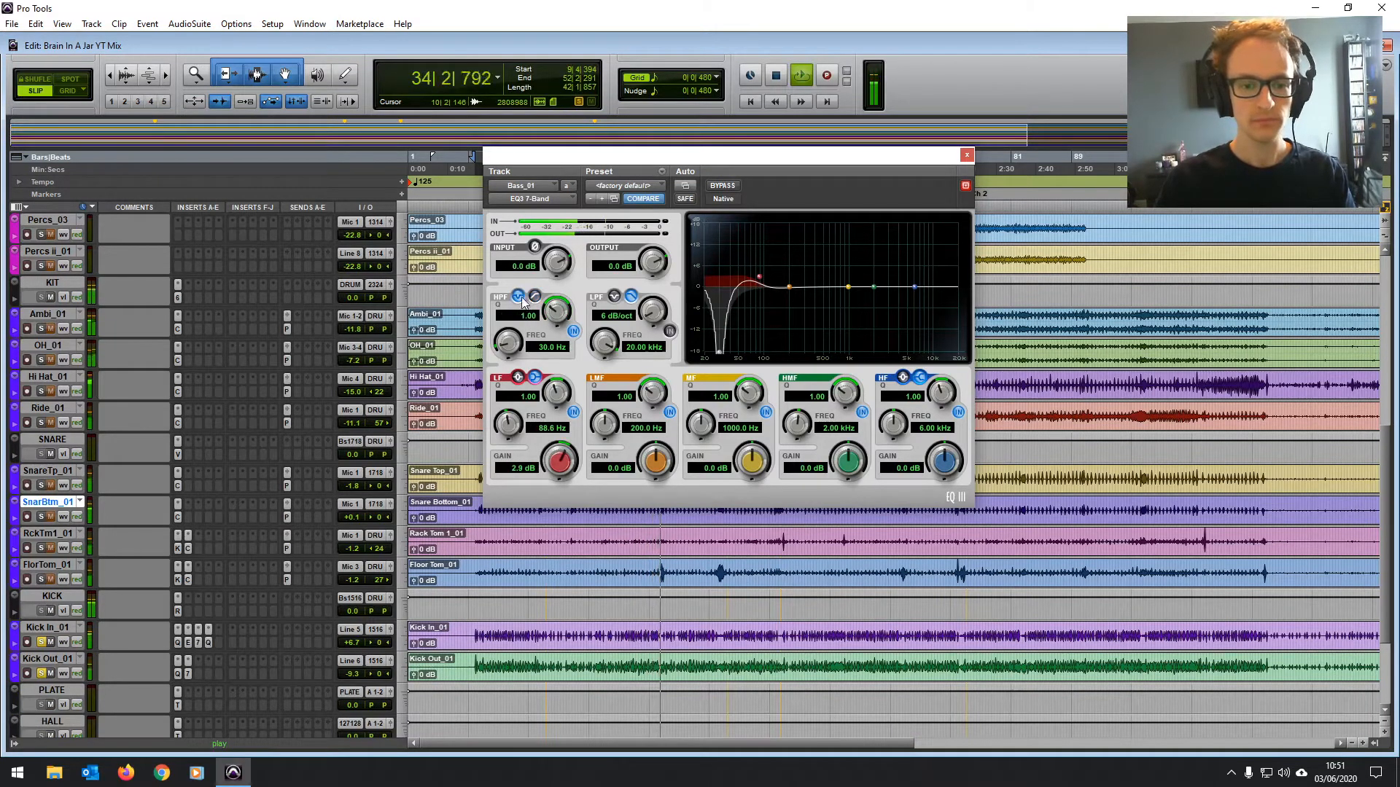
{"action": "left_click", "coordinate": [534, 296]}
{"action": "left_click", "coordinate": [535, 377]}
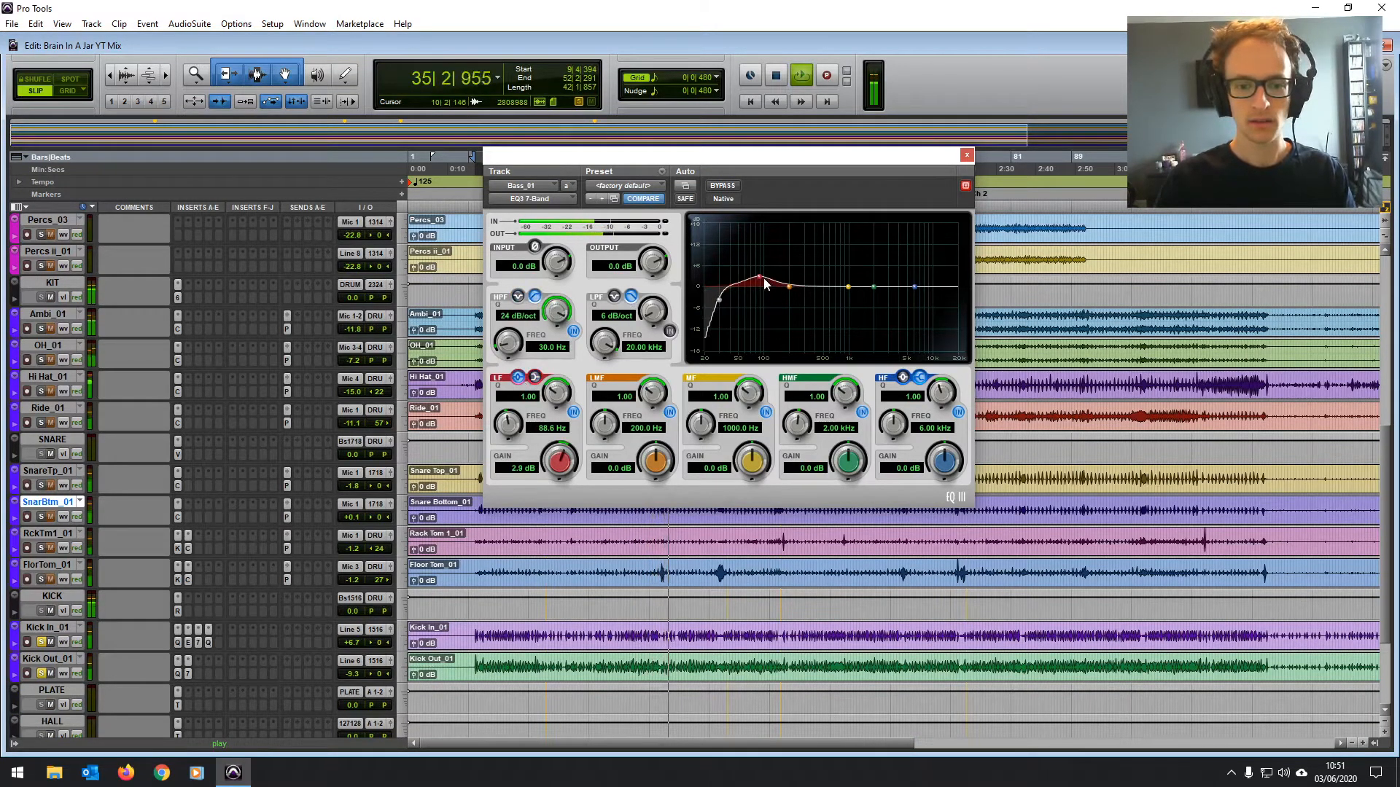
Sweep a narrow LF boost, settle on a 2.3 dB cut at 62 Hz with a Q of 2.84, and stop playback.
{"action": "mouse_move", "coordinate": [759, 283]}
{"action": "left_mouse_down"}
{"action": "mouse_move", "coordinate": [729, 276]}
{"action": "mouse_move", "coordinate": [759, 276]}
{"action": "mouse_move", "coordinate": [726, 248]}
{"action": "mouse_move", "coordinate": [750, 244]}
{"action": "mouse_move", "coordinate": [745, 266]}
{"action": "left_mouse_up"}
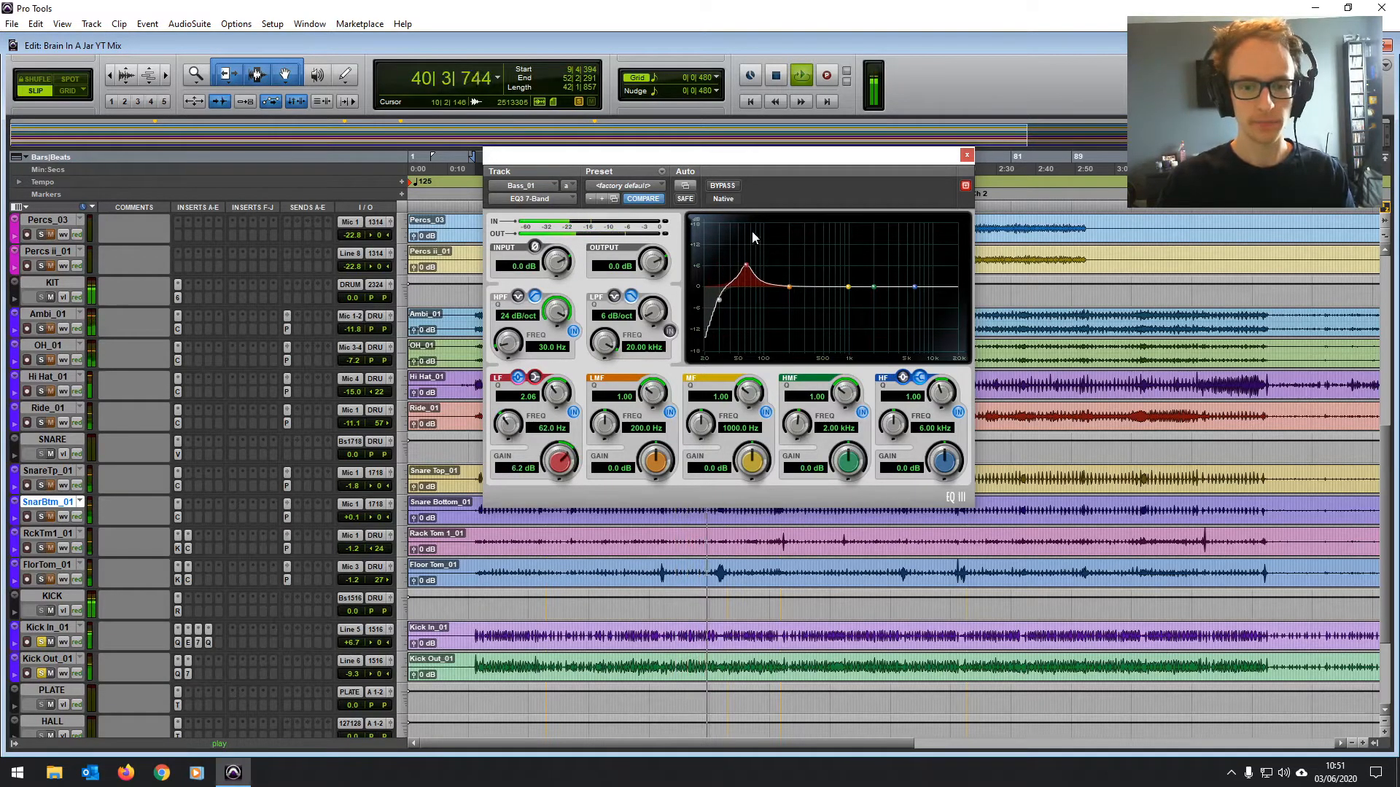
{"action": "left_click_drag", "start_coordinate": [748, 271], "coordinate": [746, 295]}
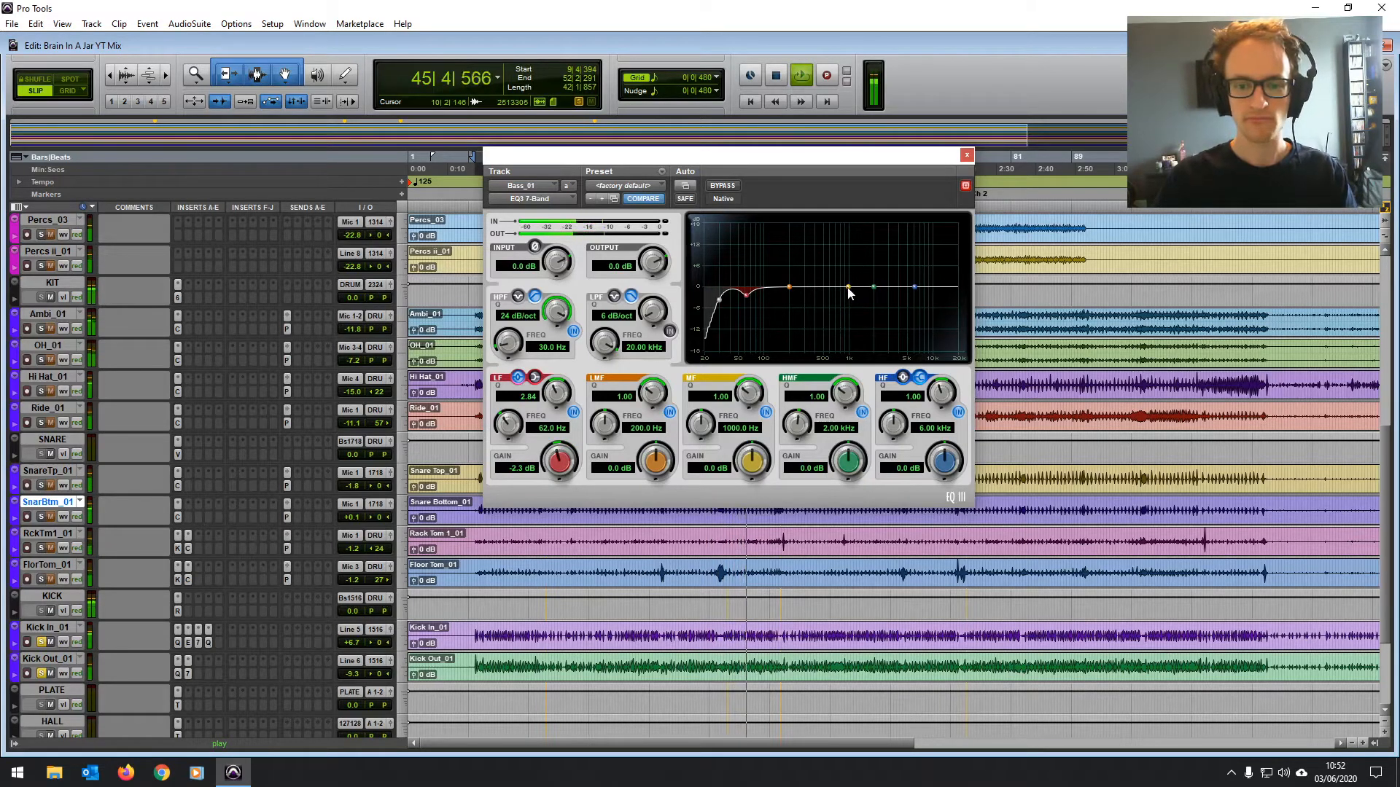
{"action": "key", "text": "space"}
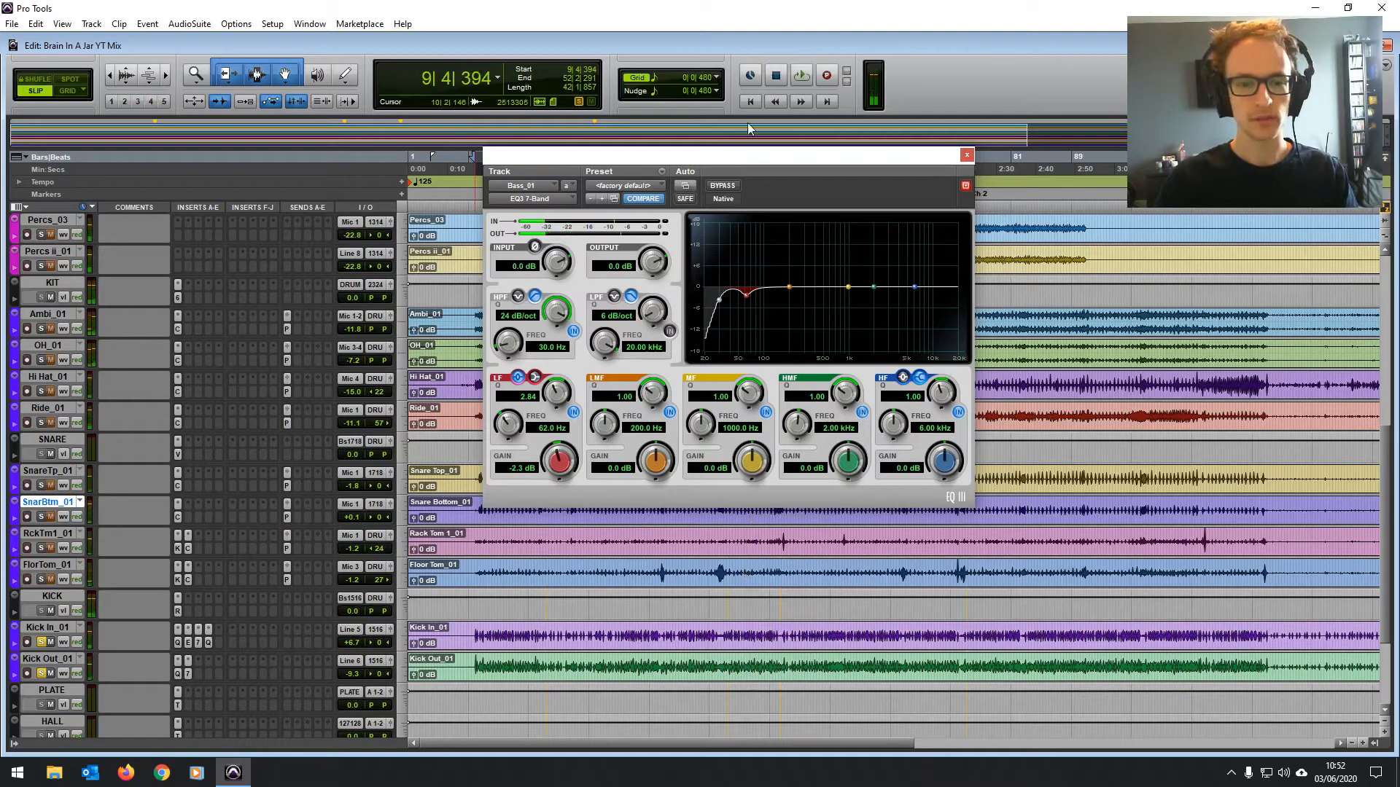
Restart playback from about bar 10 and cut the bass EQ's MF band by 8.2 dB at 385 Hz with a Q of 4.54.
{"action": "mouse_move", "coordinate": [724, 159]}
{"action": "left_mouse_down"}
{"action": "mouse_move", "coordinate": [860, 118]}
{"action": "mouse_move", "coordinate": [735, 143]}
{"action": "left_mouse_up"}
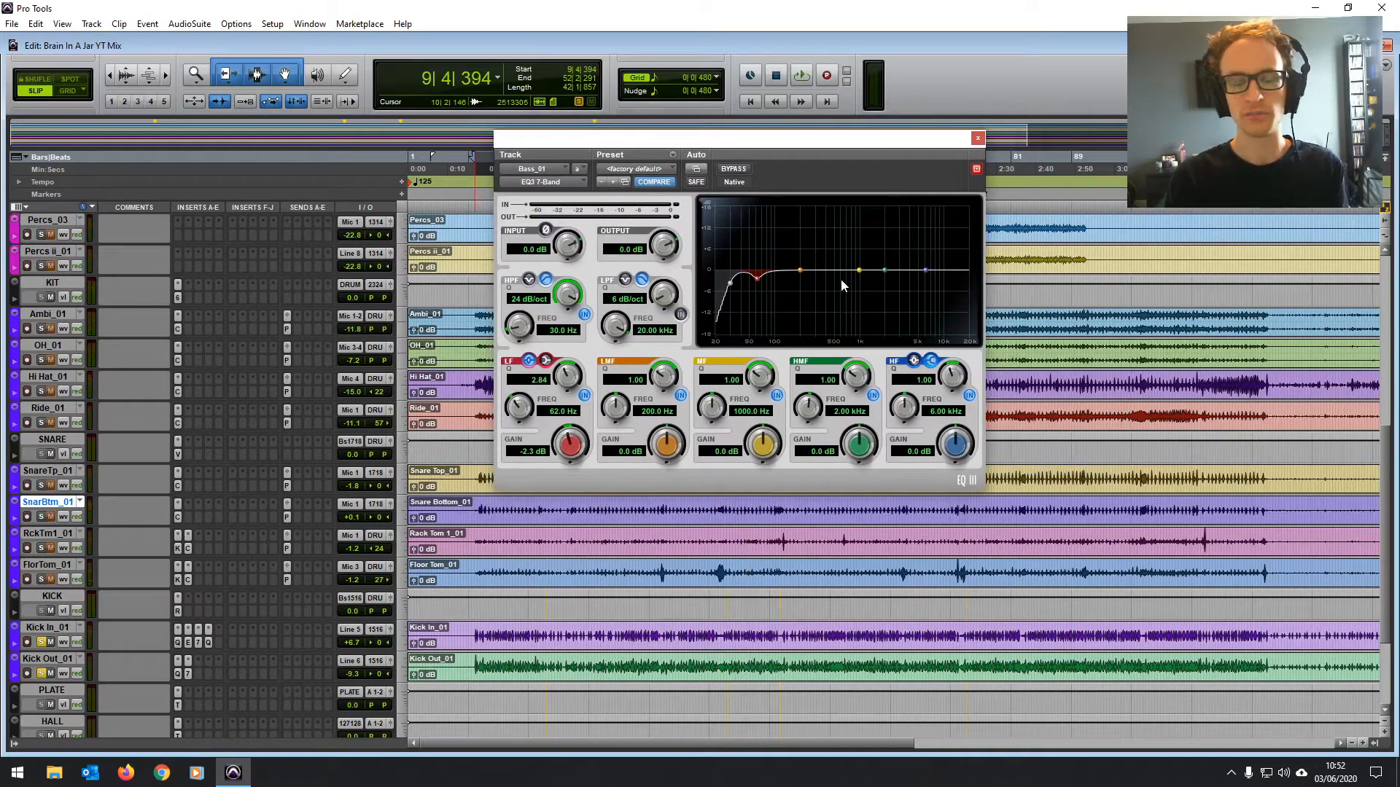
{"action": "left_click_drag", "start_coordinate": [782, 140], "coordinate": [920, 120]}
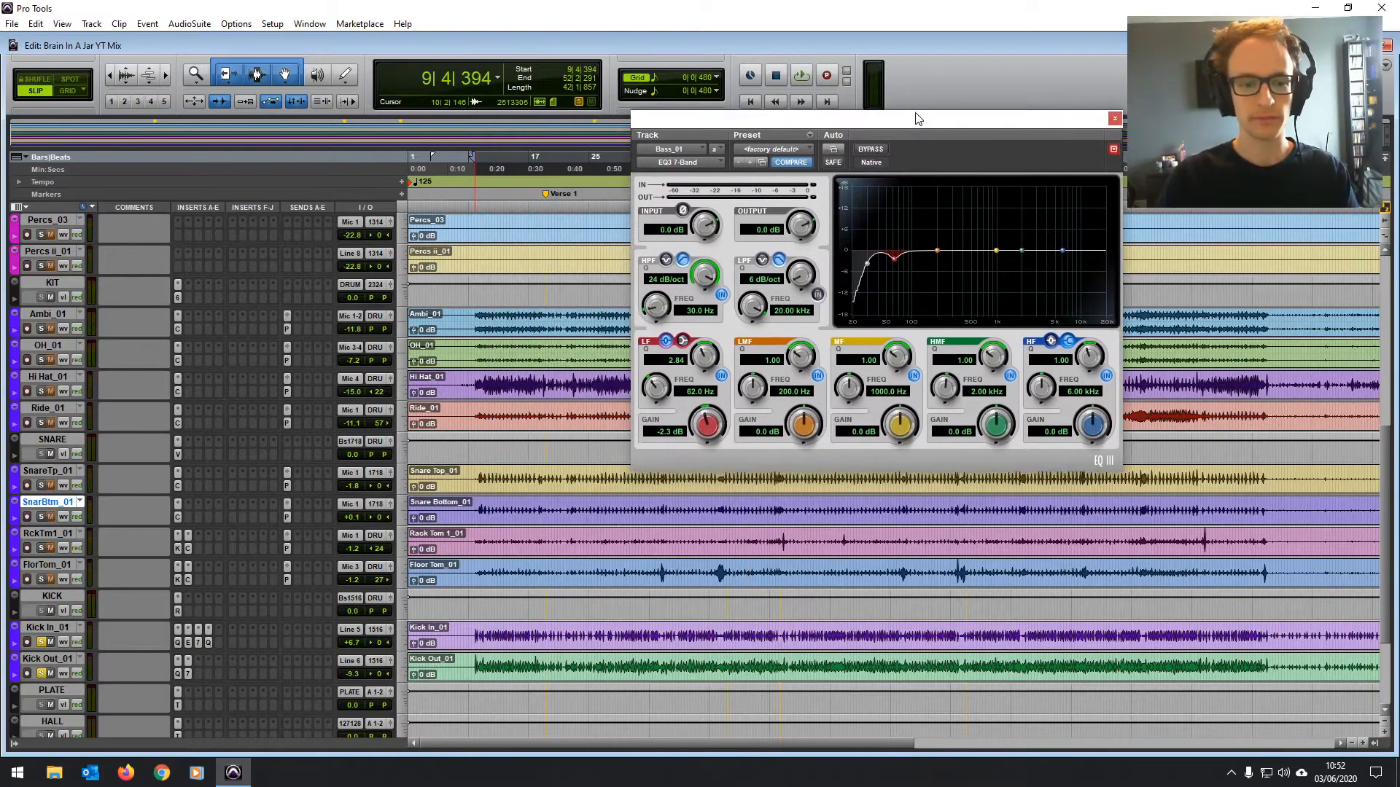
{"action": "left_click_drag", "start_coordinate": [483, 389], "coordinate": [725, 355]}
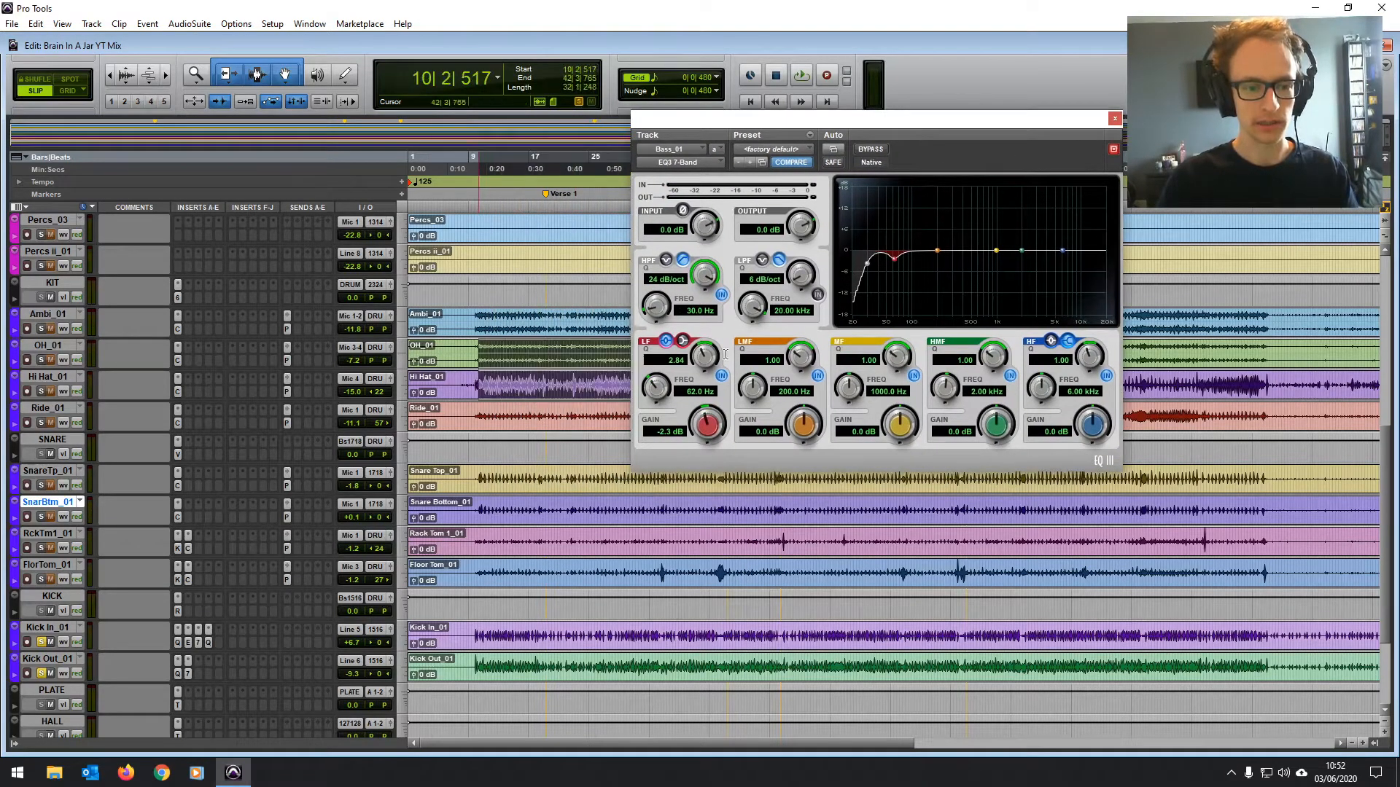
{"action": "key", "text": "space"}
{"action": "scroll", "coordinate": [47, 652], "scroll_direction": "up", "scroll_amount": 3}
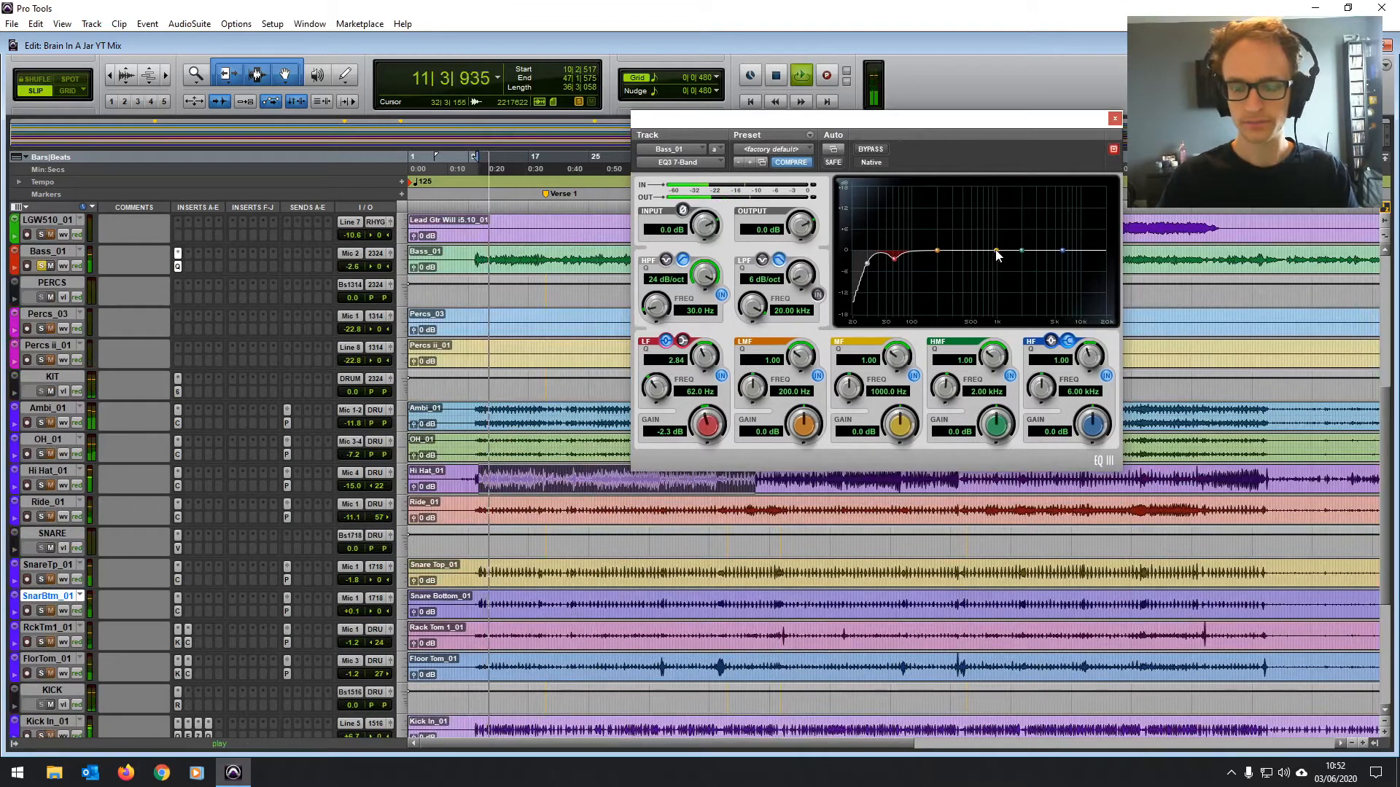
{"action": "left_click_drag", "start_coordinate": [996, 251], "coordinate": [962, 286]}
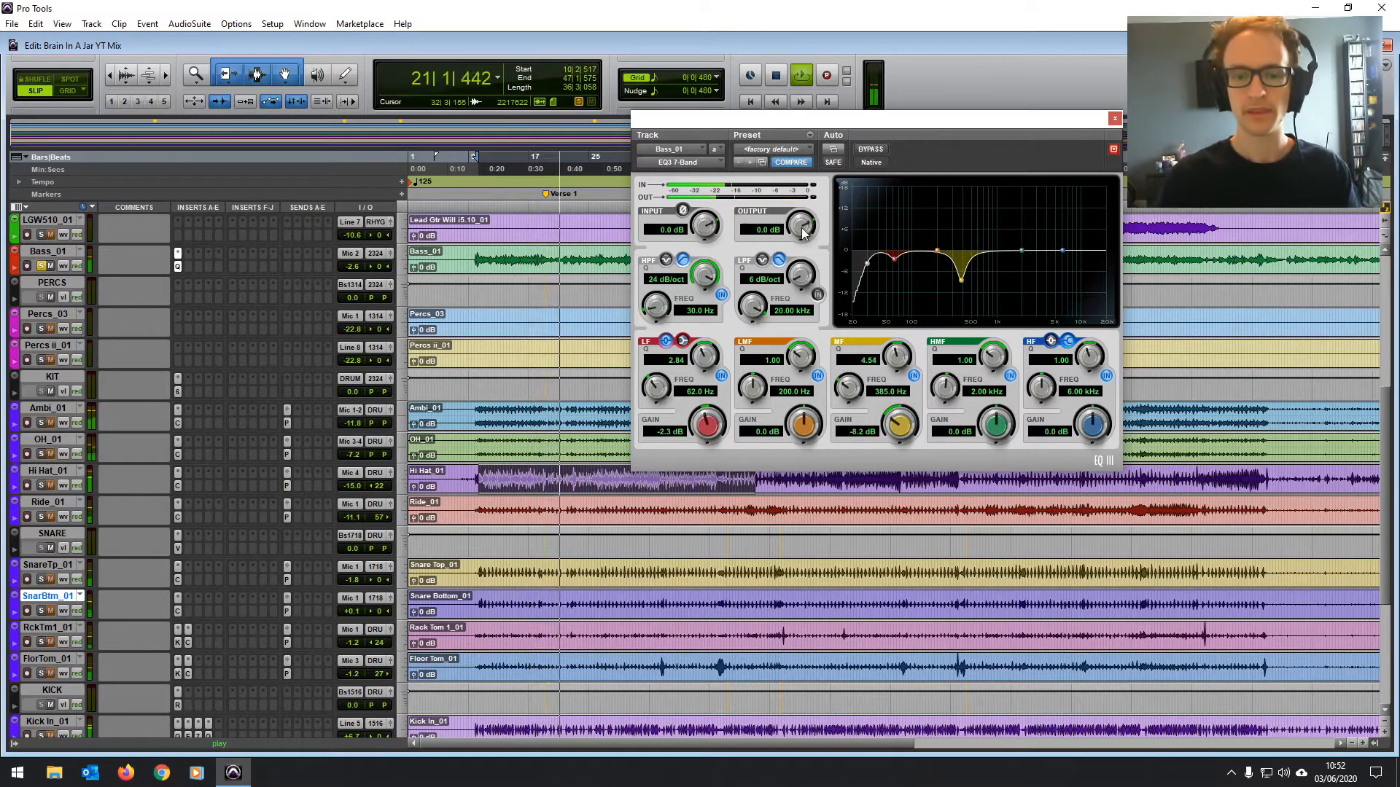
Set the bass EQ's output gain to 1 dB and bypass the plug-in for a before-and-after comparison.
{"action": "left_click", "coordinate": [772, 230]}
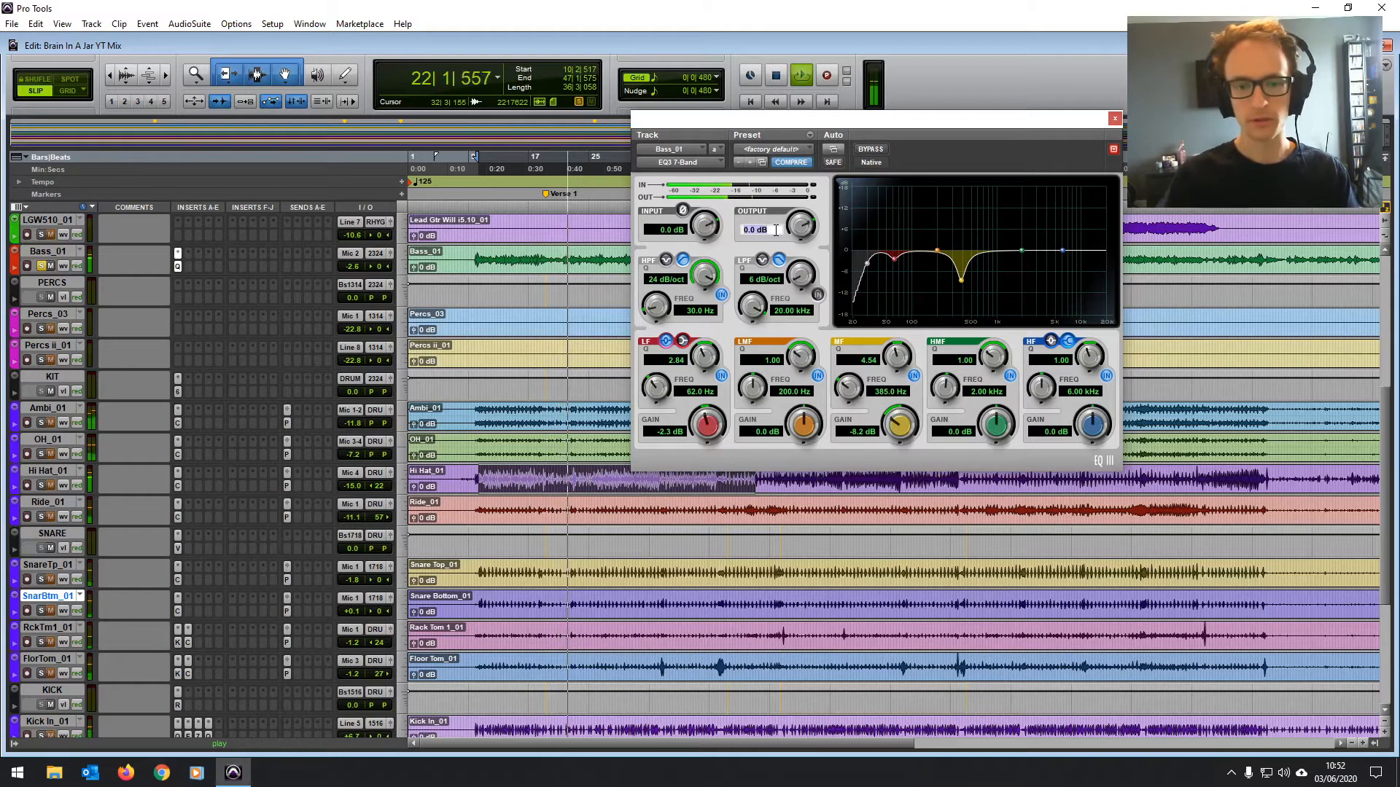
{"action": "type", "text": "1"}
{"action": "key", "text": "Return"}
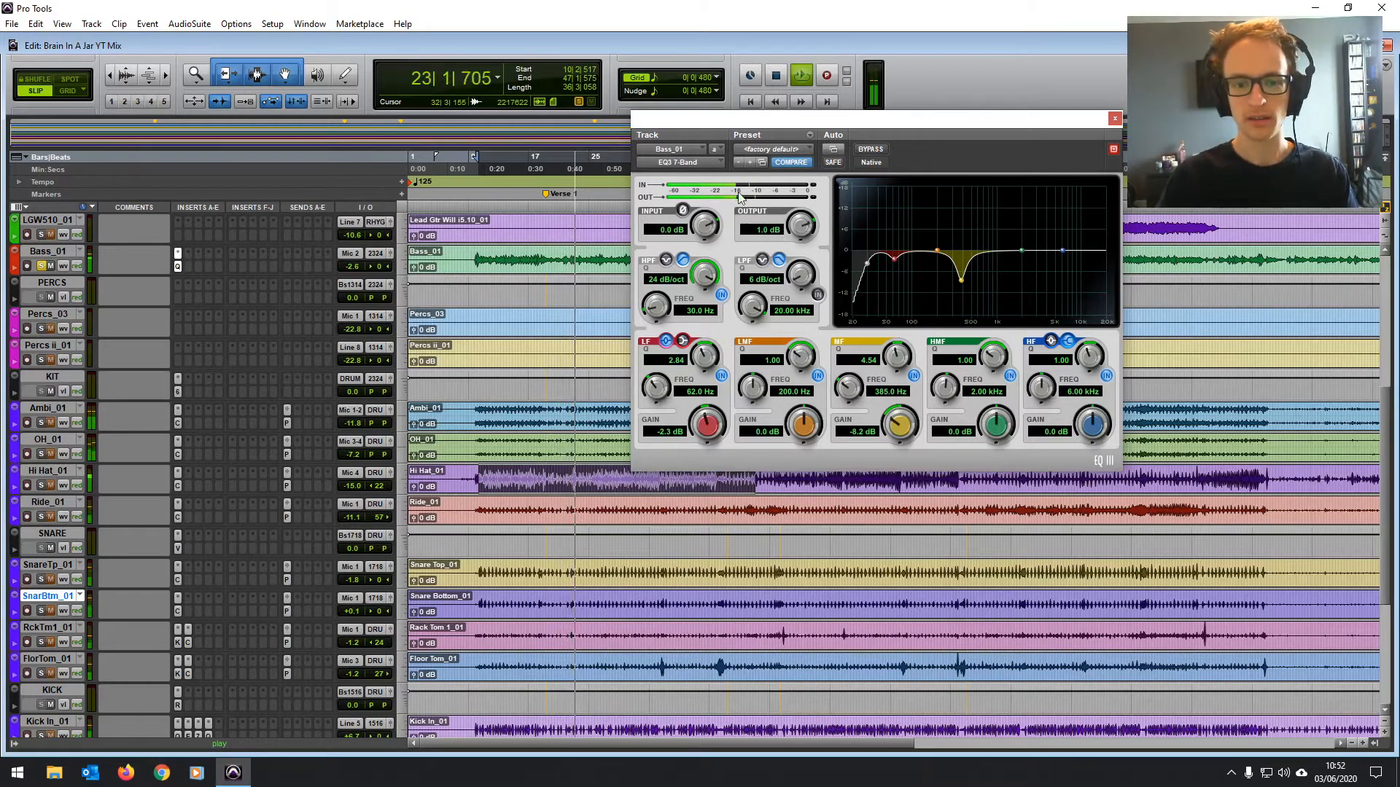
{"action": "left_click", "coordinate": [880, 150]}
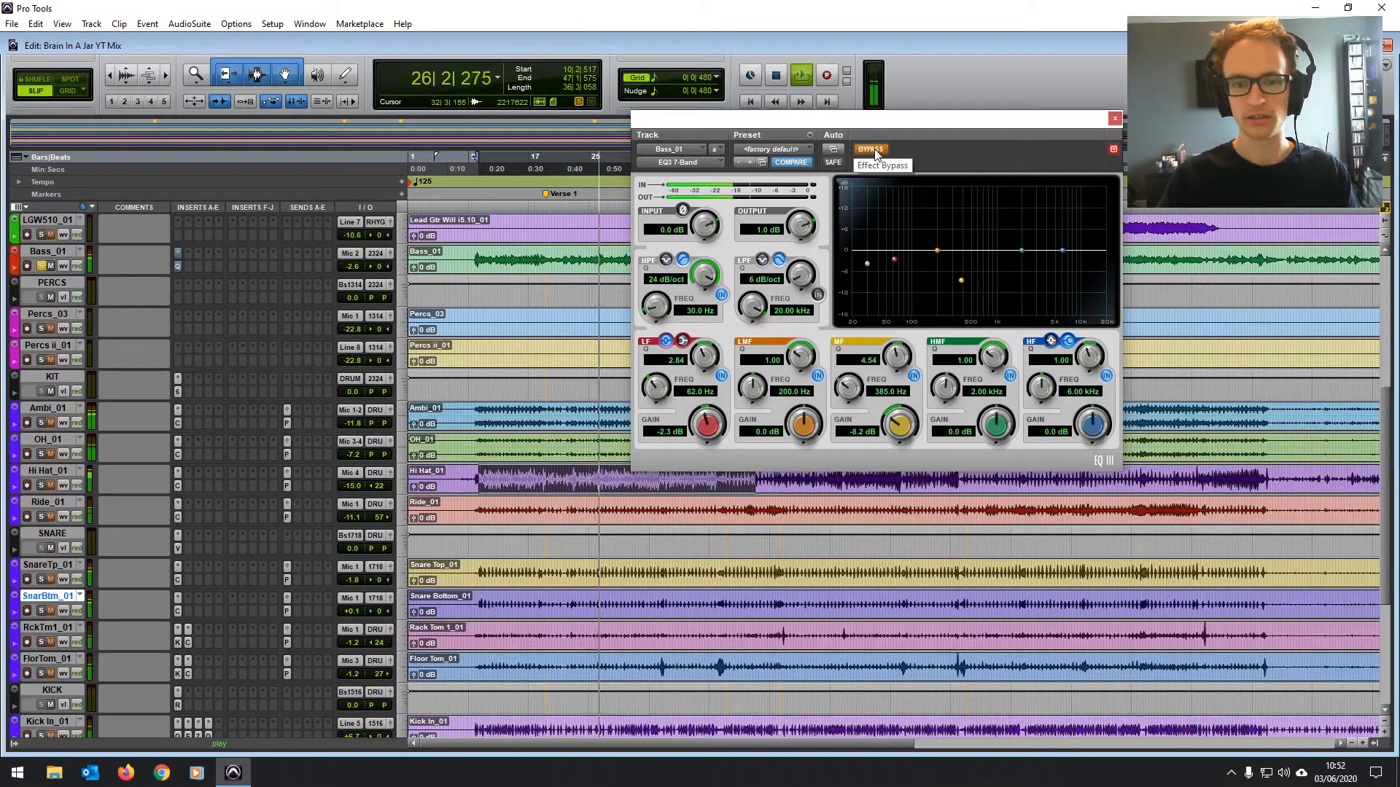
Take the bass EQ out of bypass and stop playback.
{"action": "left_click", "coordinate": [874, 150]}
{"action": "key", "text": "space"}
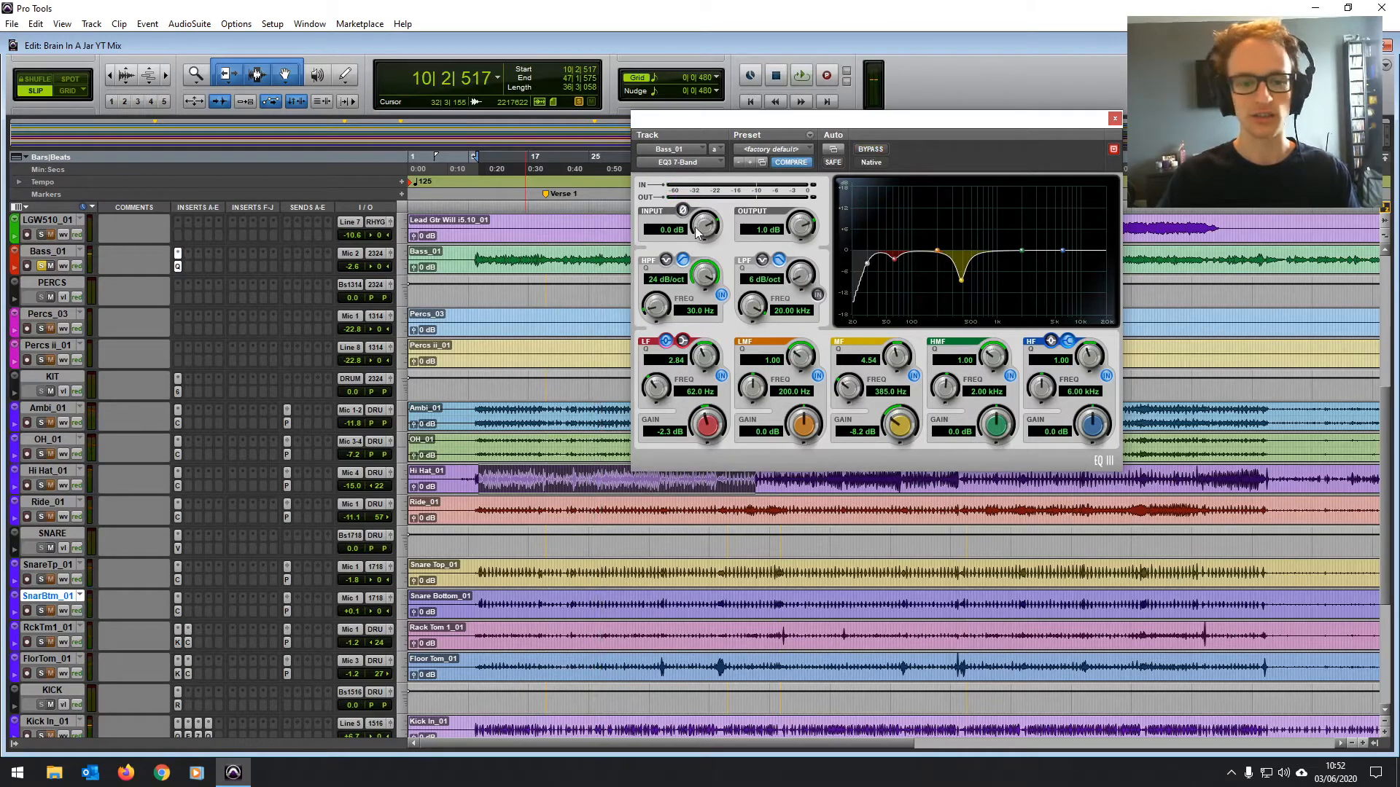
{"action": "scroll", "coordinate": [507, 421], "scroll_direction": "up", "scroll_amount": 5}
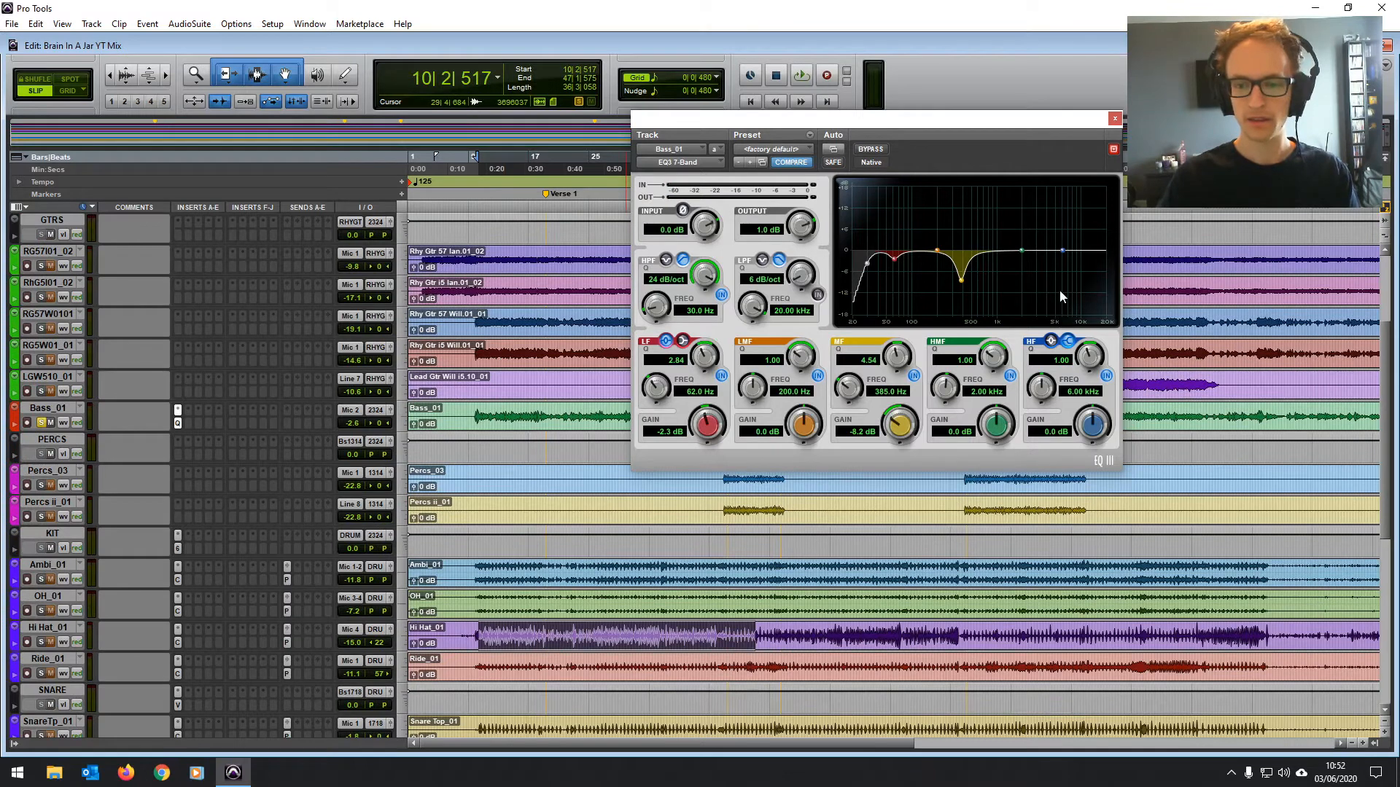
Insert the mono BF-76 compressor in the bass track's second insert slot and load its Bass preset.
{"action": "key", "text": "space"}
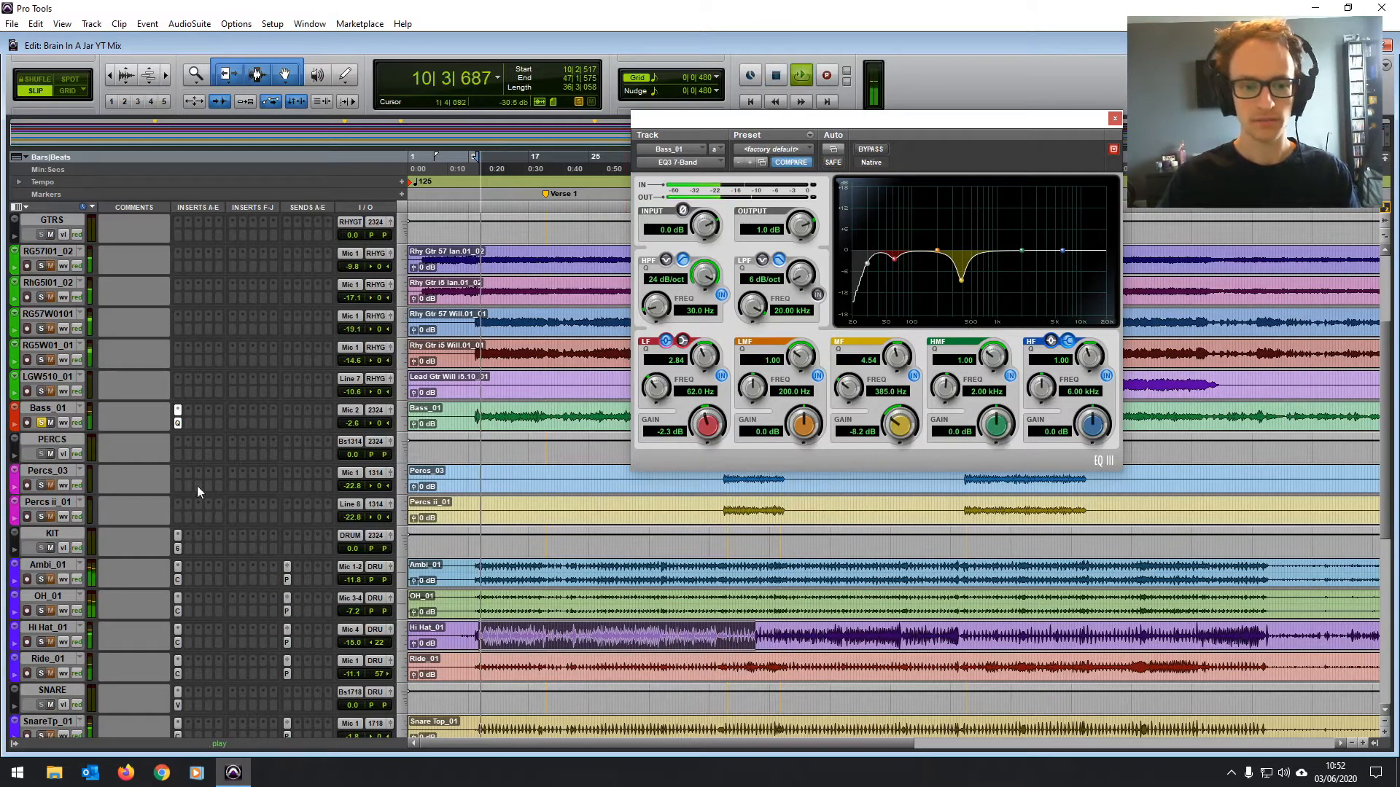
{"action": "key", "text": "space"}
{"action": "left_click", "coordinate": [189, 423]}
{"action": "mouse_move", "coordinate": [216, 448]}
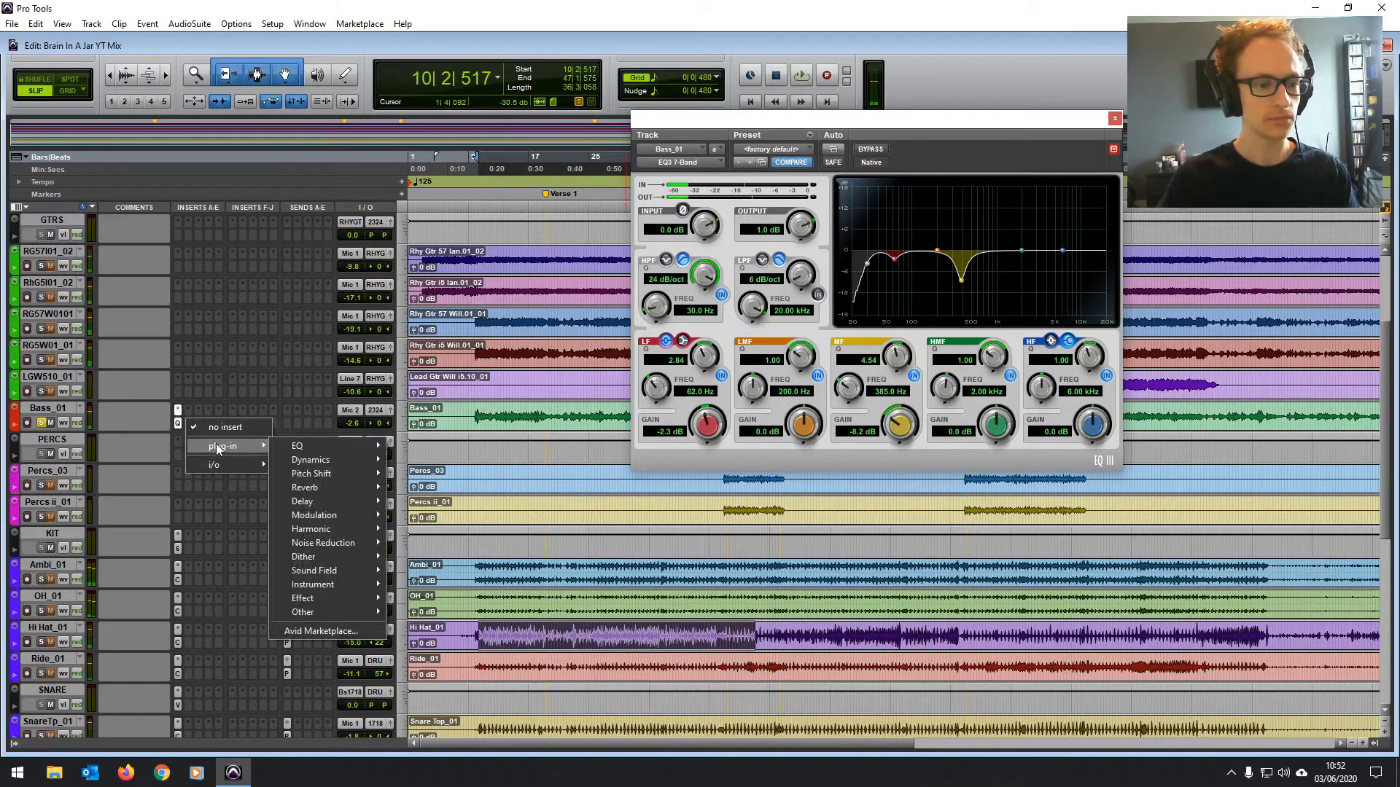
{"action": "mouse_move", "coordinate": [314, 462]}
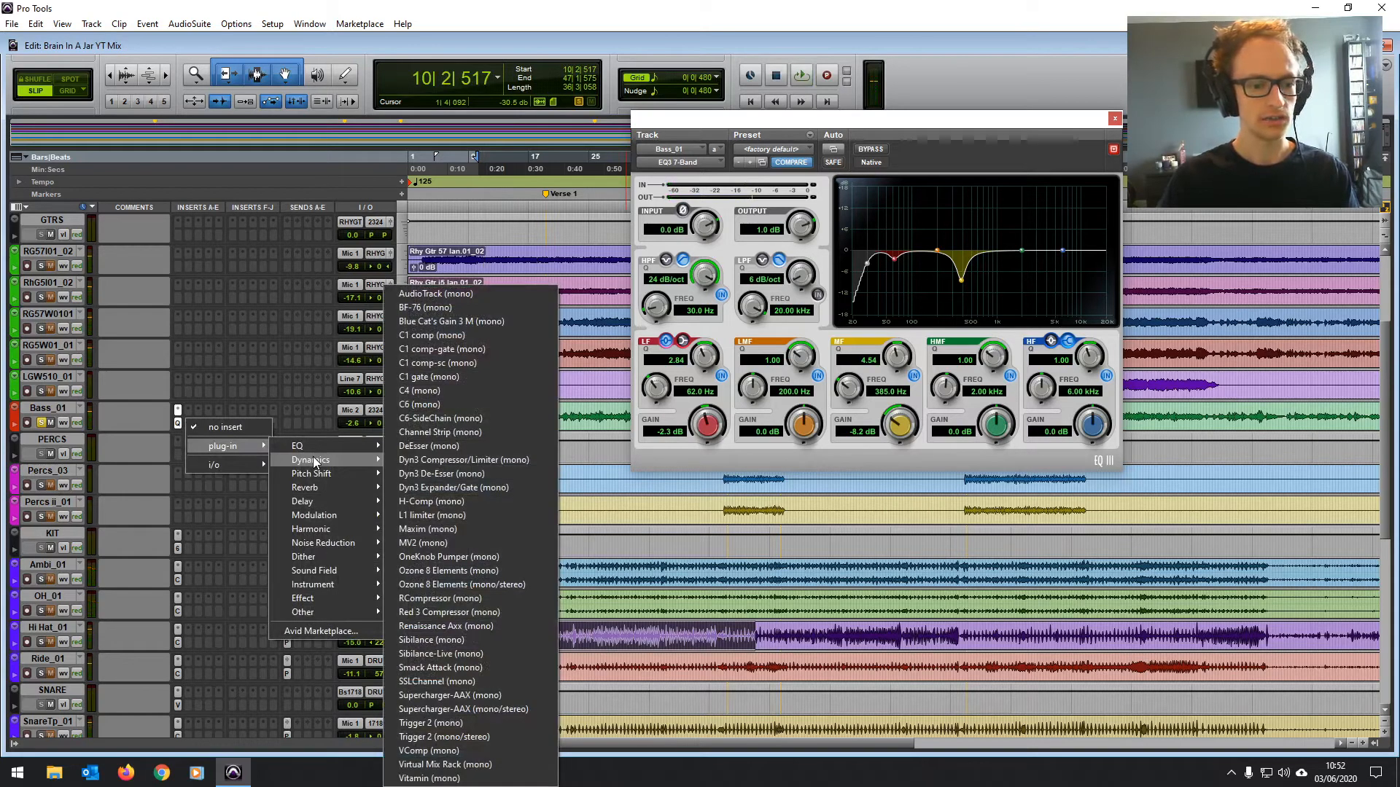
{"action": "left_click", "coordinate": [470, 308]}
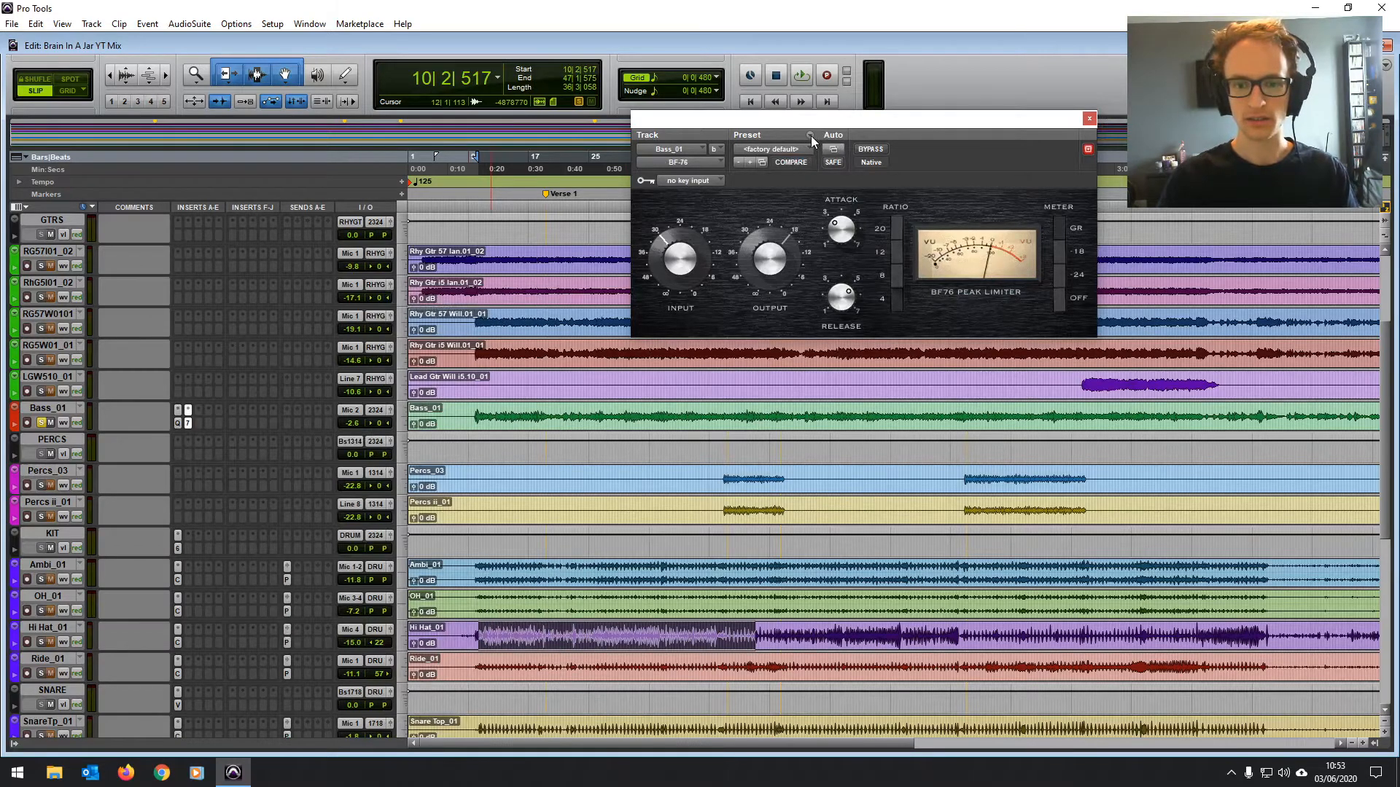
{"action": "left_click", "coordinate": [810, 135]}
{"action": "left_click", "coordinate": [827, 167]}
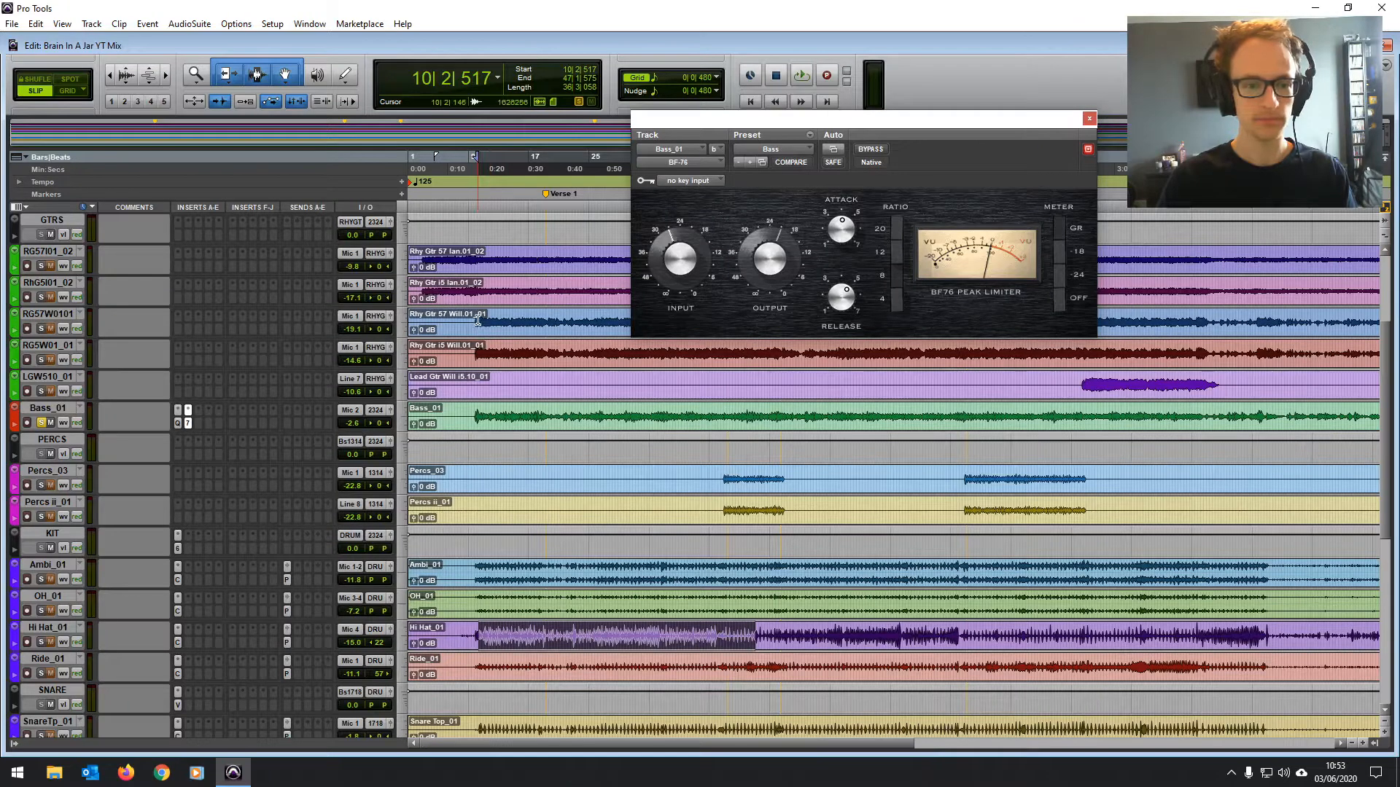
Select the Bass_01 audio from about bar 9 to bar 56 and adjust the BF-76 input level during playback.
{"action": "left_click_drag", "start_coordinate": [475, 321], "coordinate": [820, 317]}
{"action": "left_click_drag", "start_coordinate": [826, 416], "coordinate": [475, 414]}
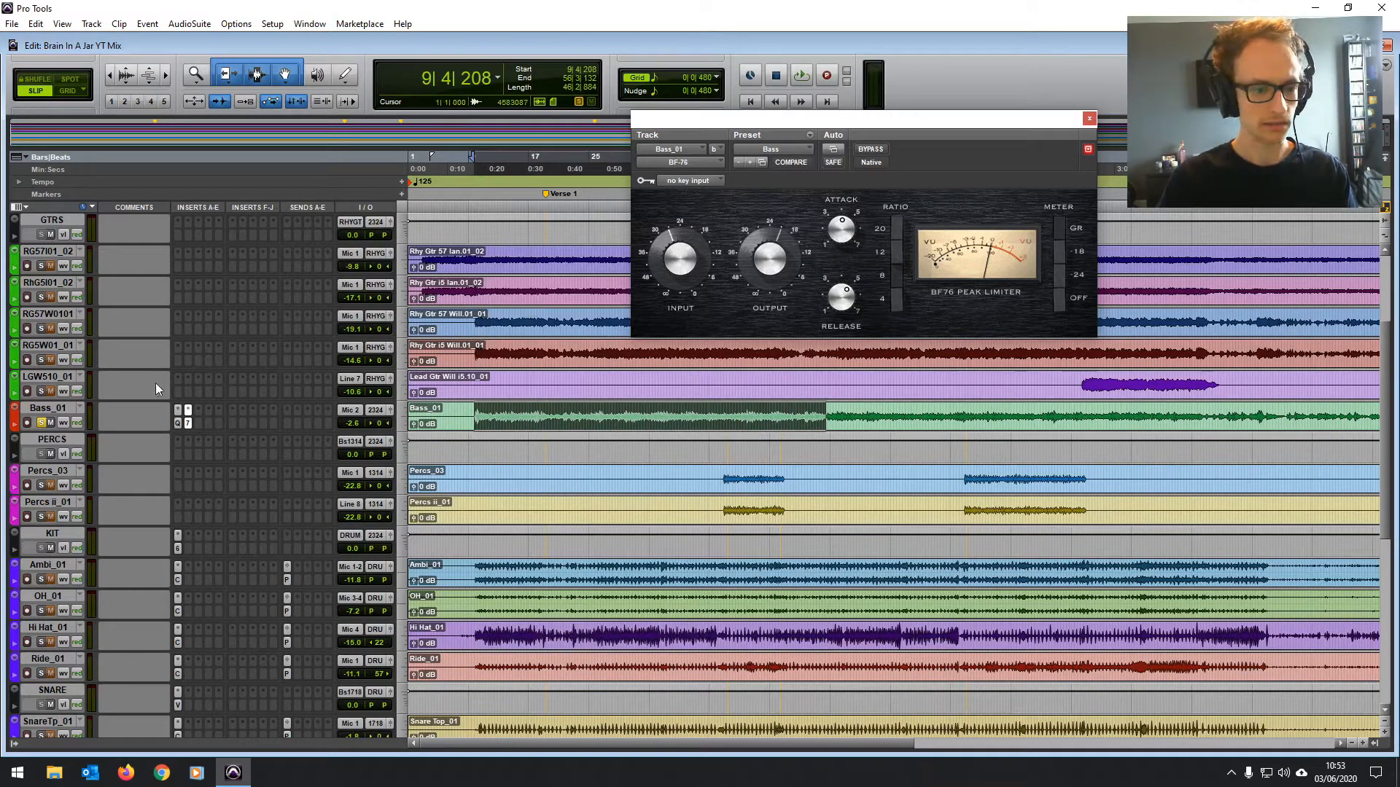
{"action": "key", "text": "space"}
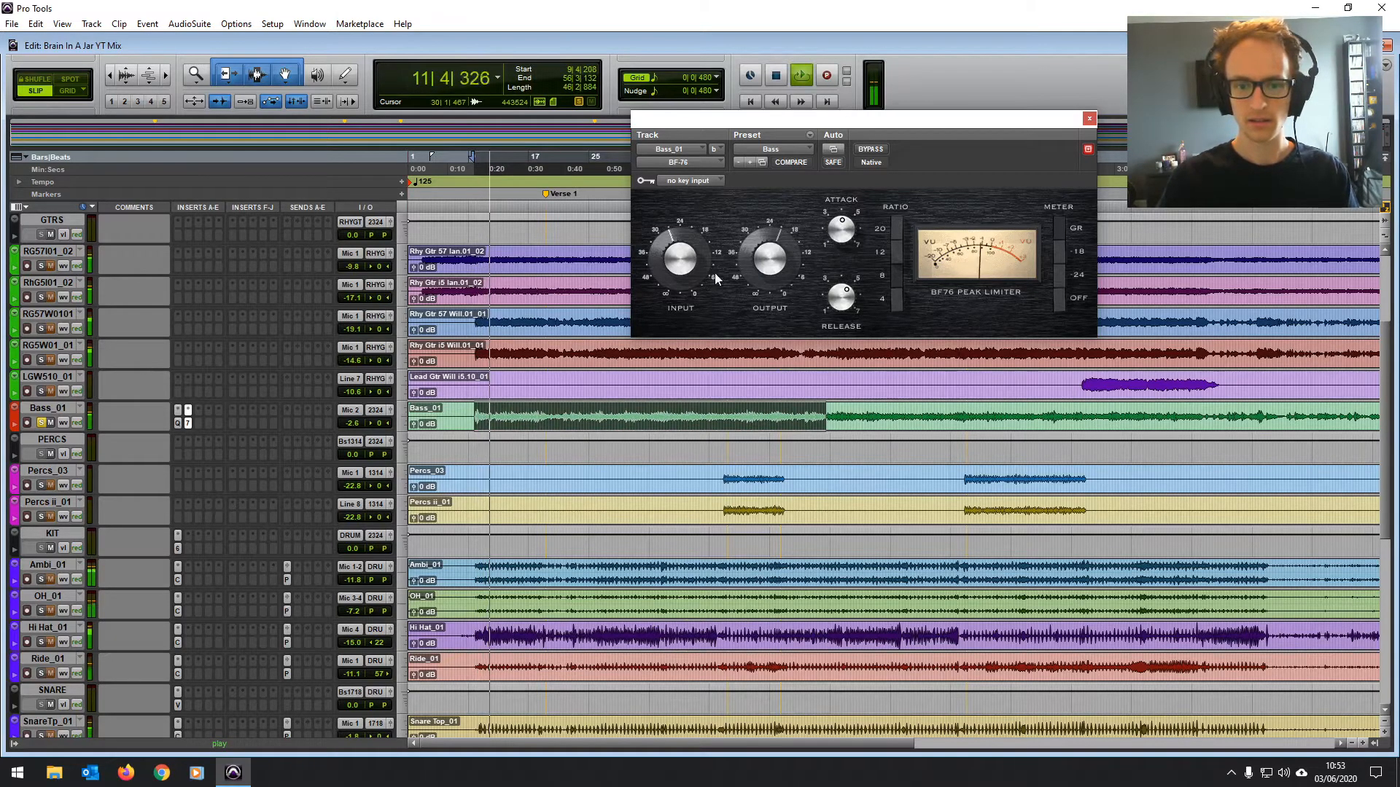
{"action": "left_click_drag", "start_coordinate": [671, 270], "coordinate": [670, 283]}
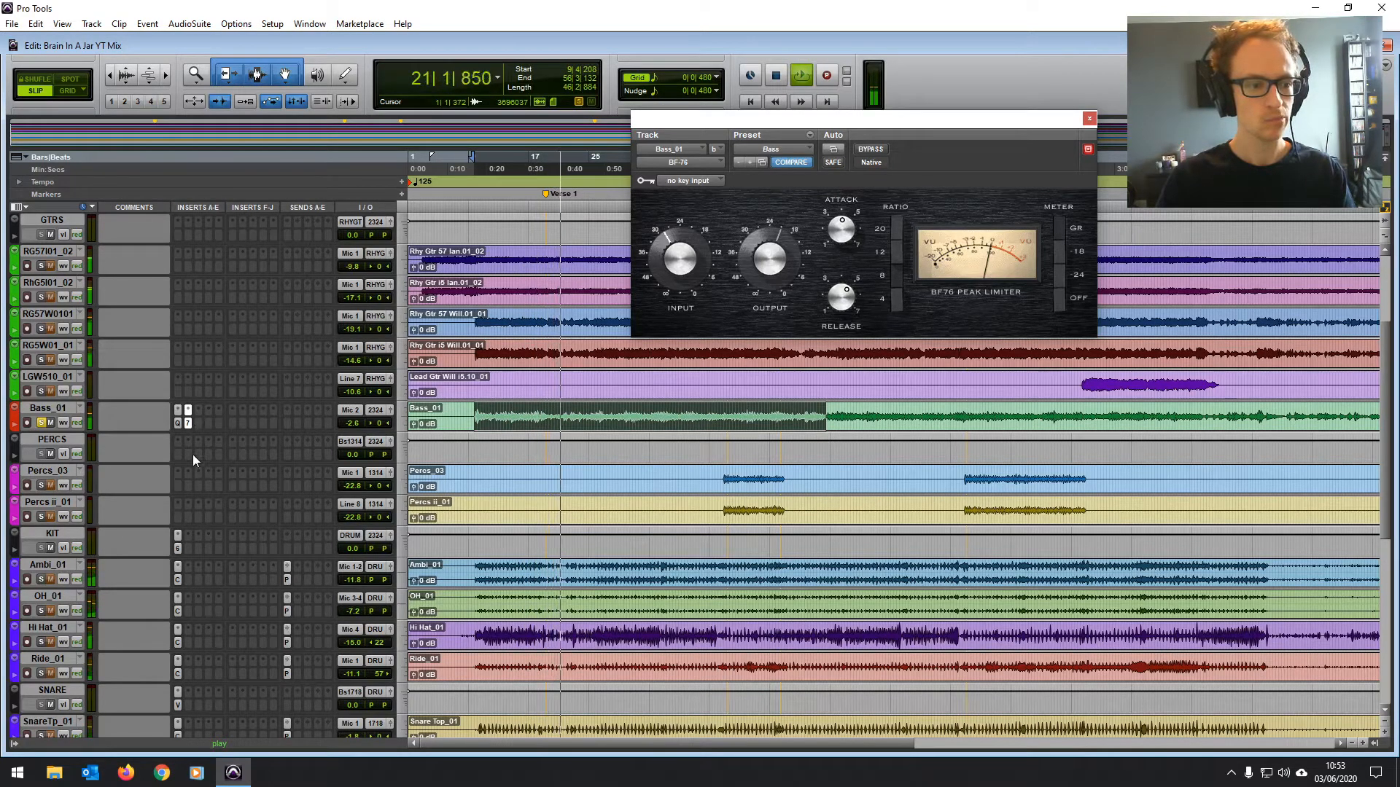
{"action": "key", "text": "space"}
Solo the drum tracks together with the bass and play the selection.
{"action": "key", "text": "ctrl+equal"}
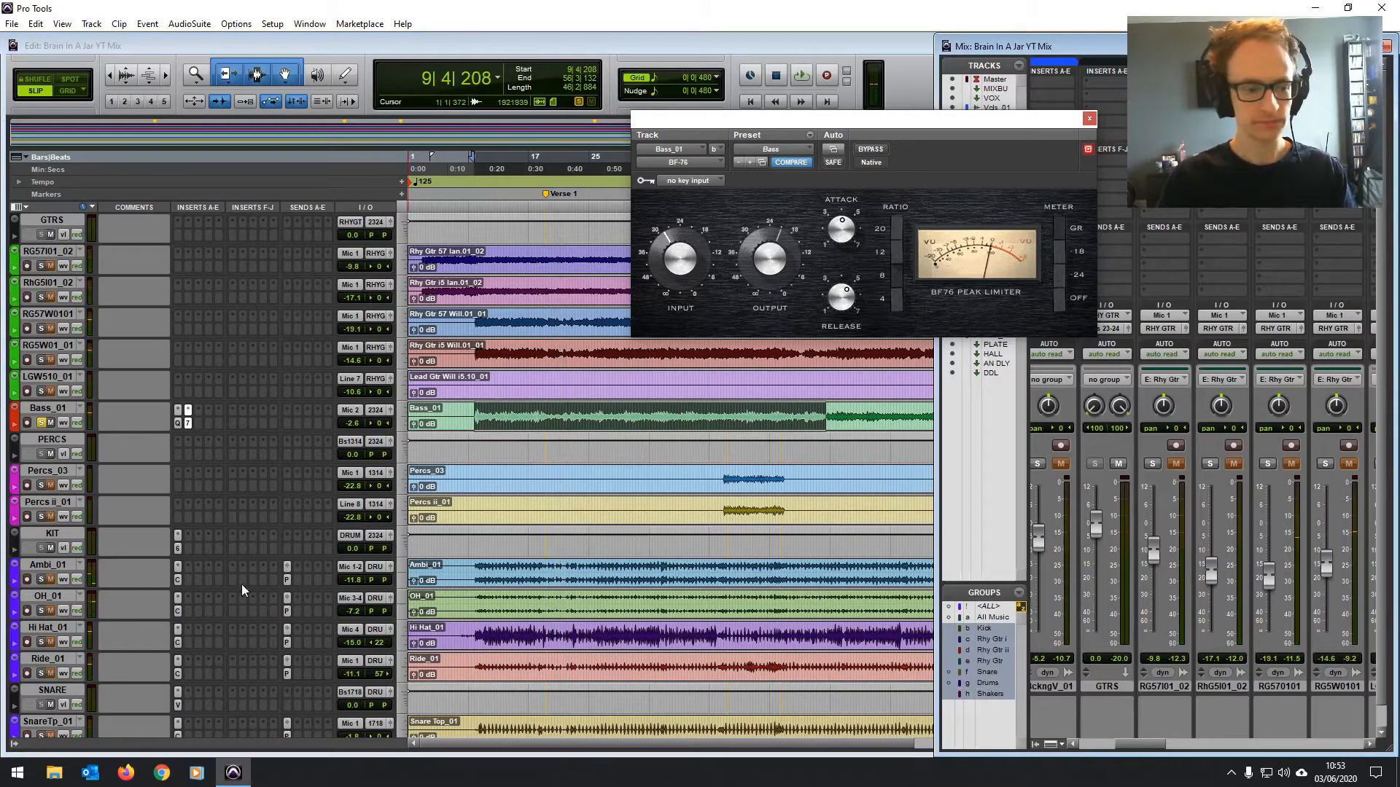
{"action": "left_click", "coordinate": [42, 580]}
{"action": "key", "text": "space"}
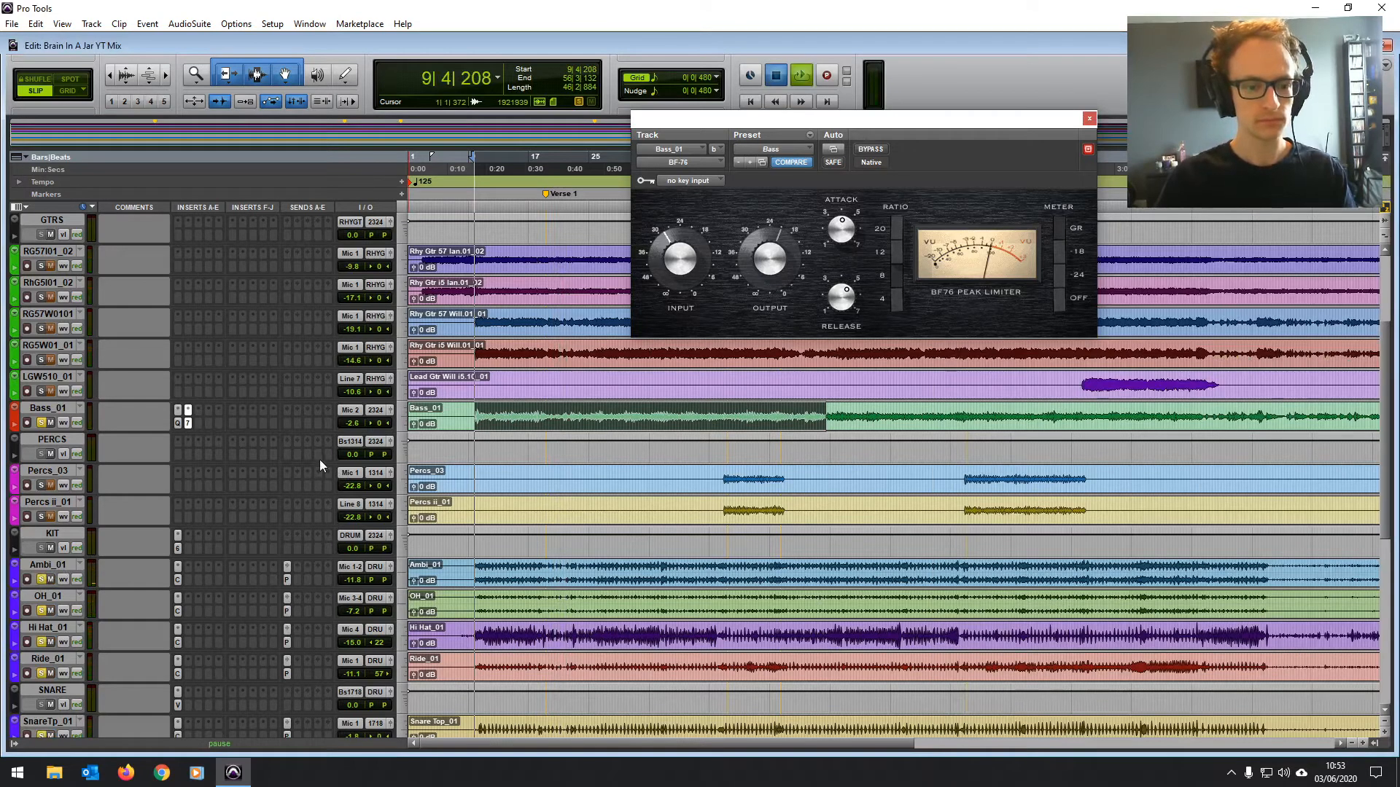
{"action": "key", "text": "space"}
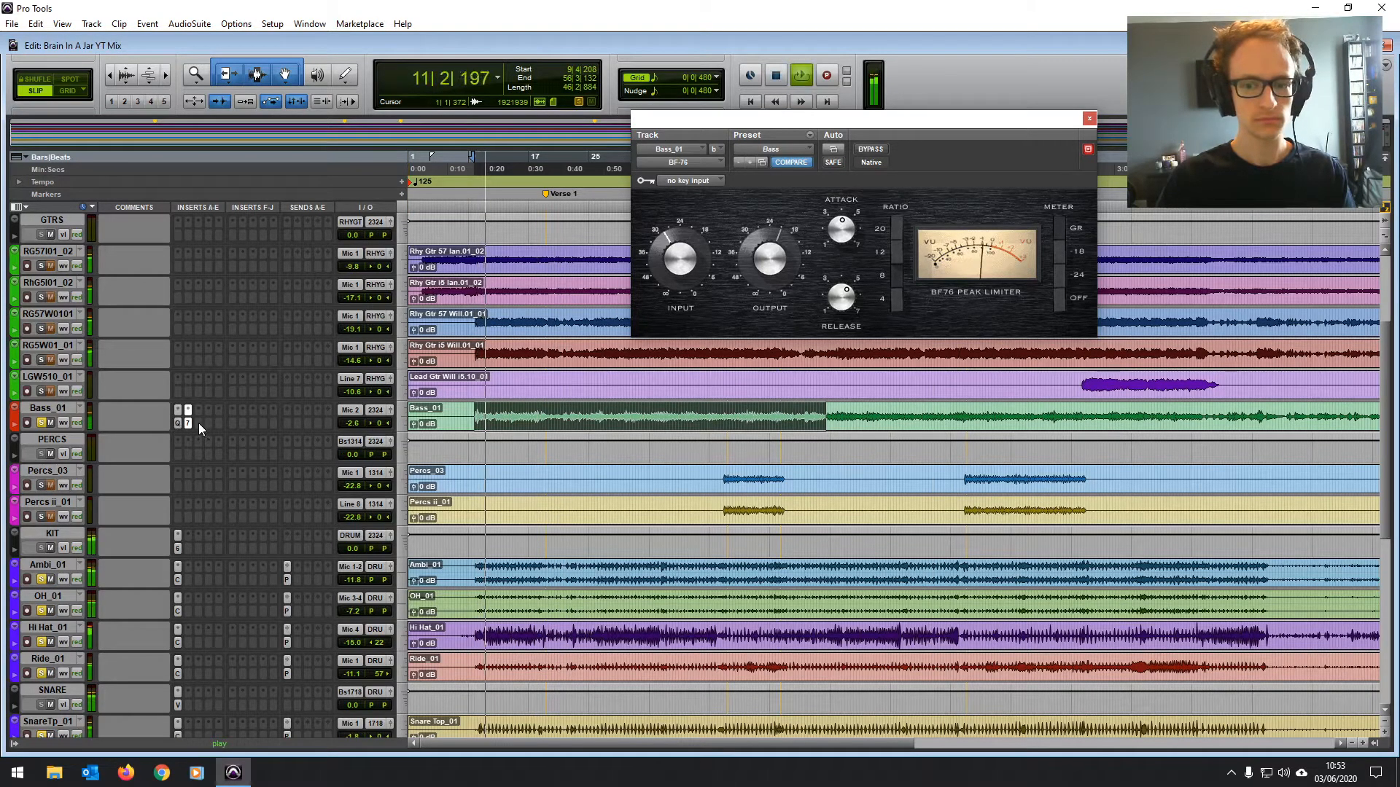
Insert a second mono EQ3 7-Band in the bass track's third insert slot, after the compressor.
{"action": "left_click", "coordinate": [203, 422]}
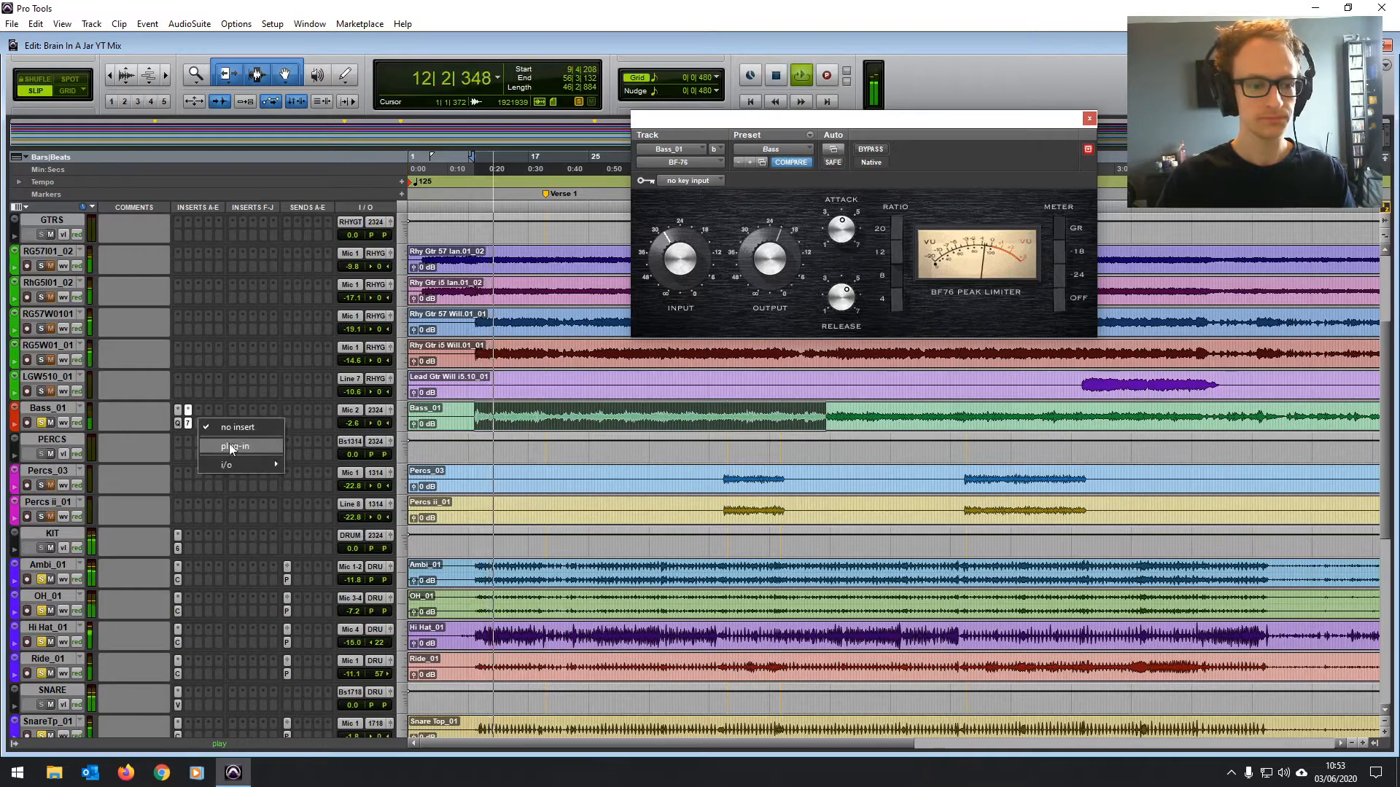
{"action": "mouse_move", "coordinate": [241, 451]}
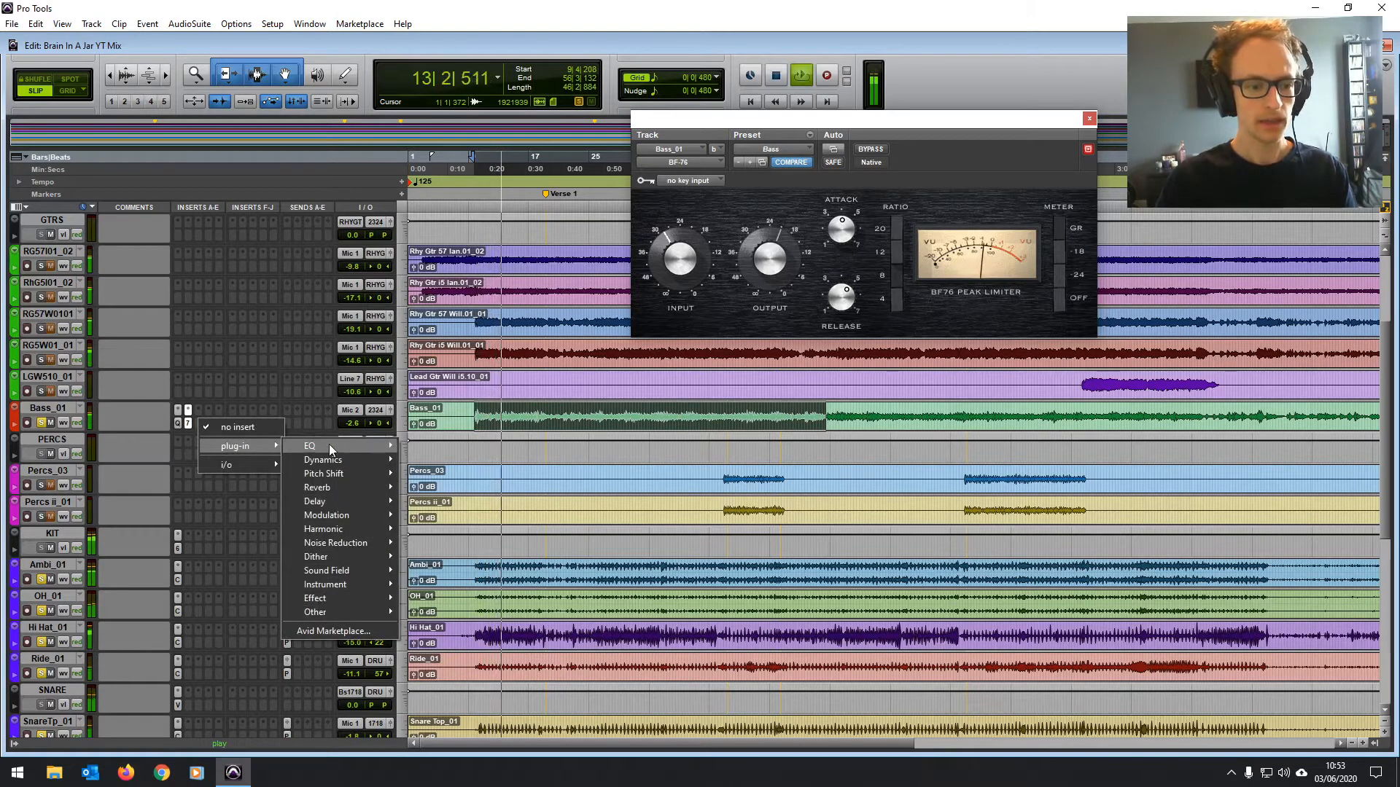
{"action": "mouse_move", "coordinate": [342, 446]}
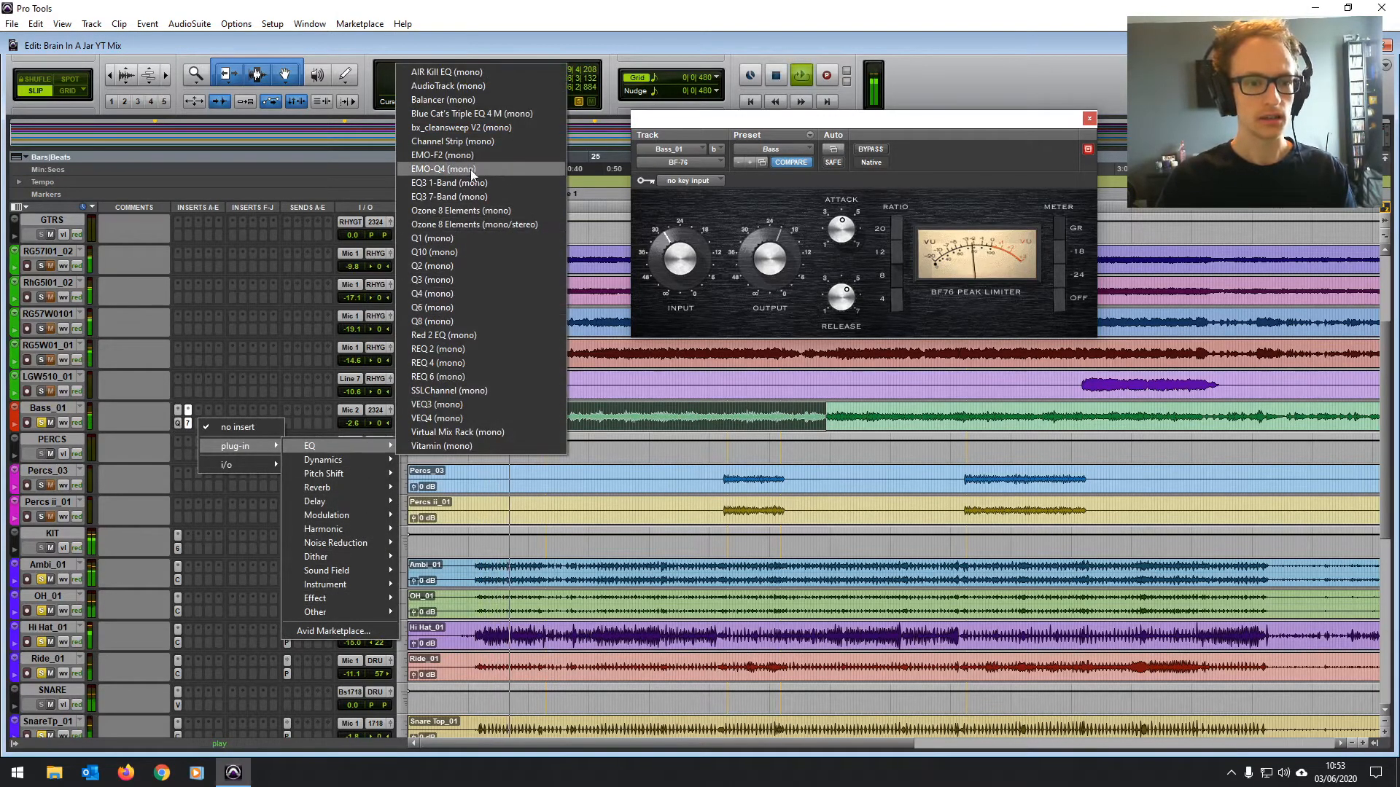
{"action": "left_click", "coordinate": [466, 197]}
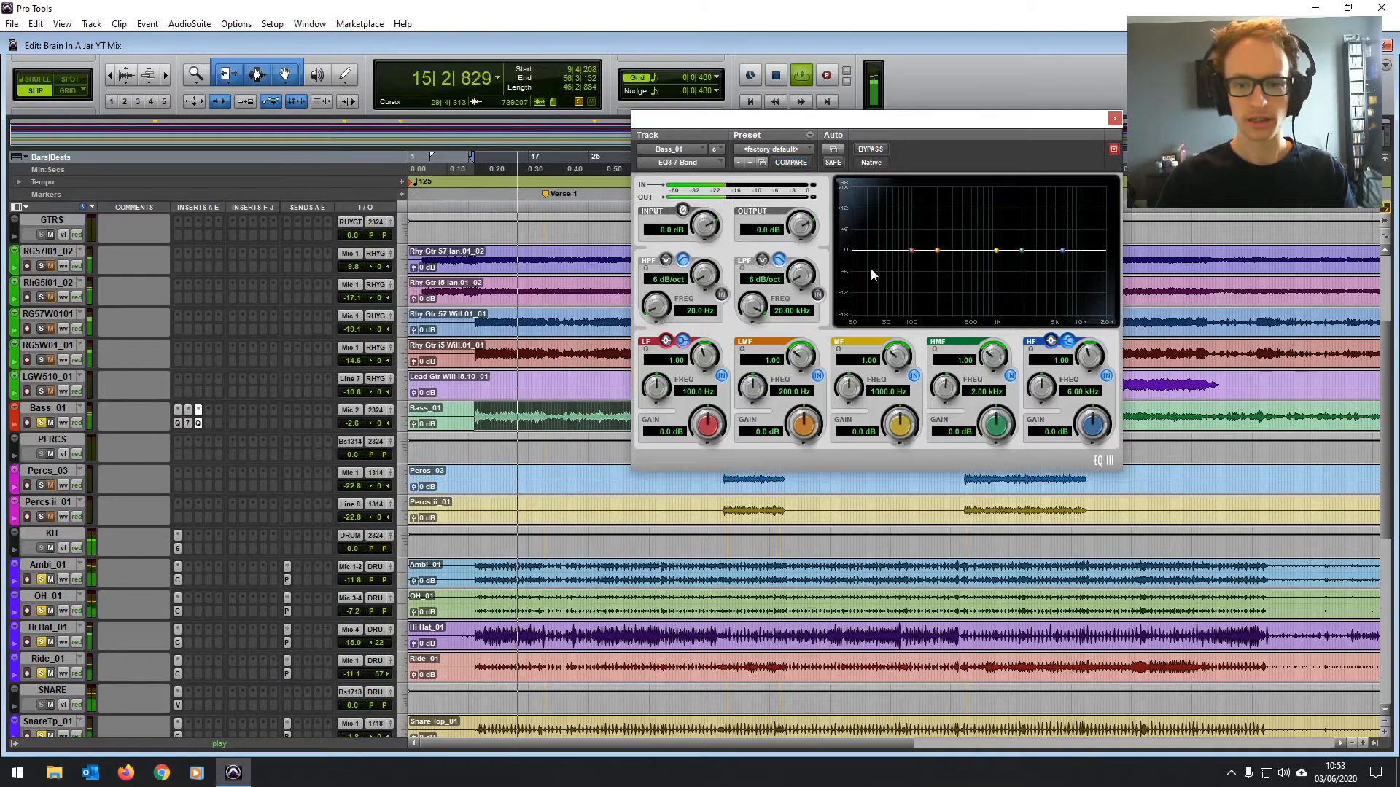
Boost the second EQ's LMF band 7.6 dB at 80.3 Hz with a Q of 3.55 and set its output to -1.2 dB.
{"action": "mouse_move", "coordinate": [936, 250]}
{"action": "left_mouse_down"}
{"action": "mouse_move", "coordinate": [899, 192]}
{"action": "mouse_move", "coordinate": [917, 247]}
{"action": "left_mouse_up"}
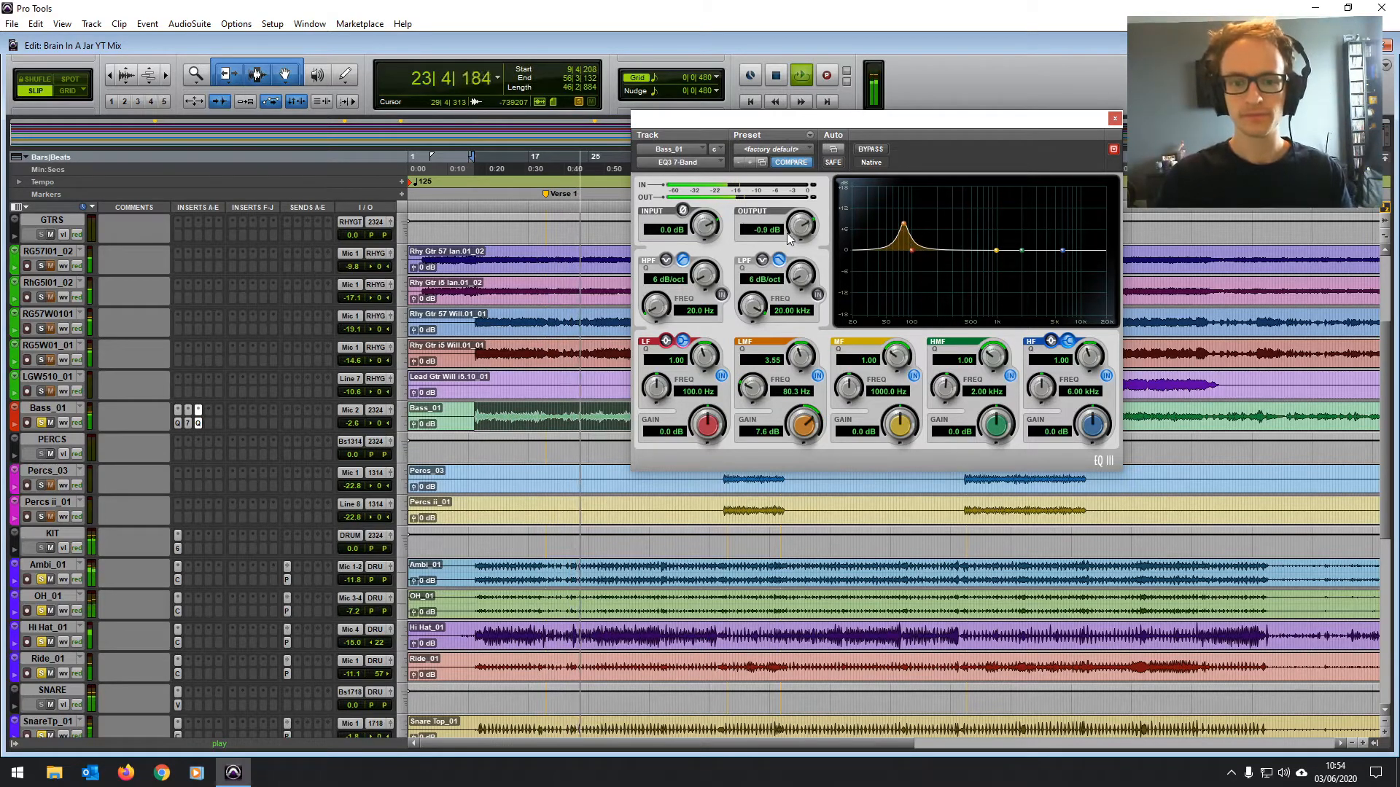
{"action": "scroll", "coordinate": [797, 231], "scroll_direction": "down", "scroll_amount": 3}
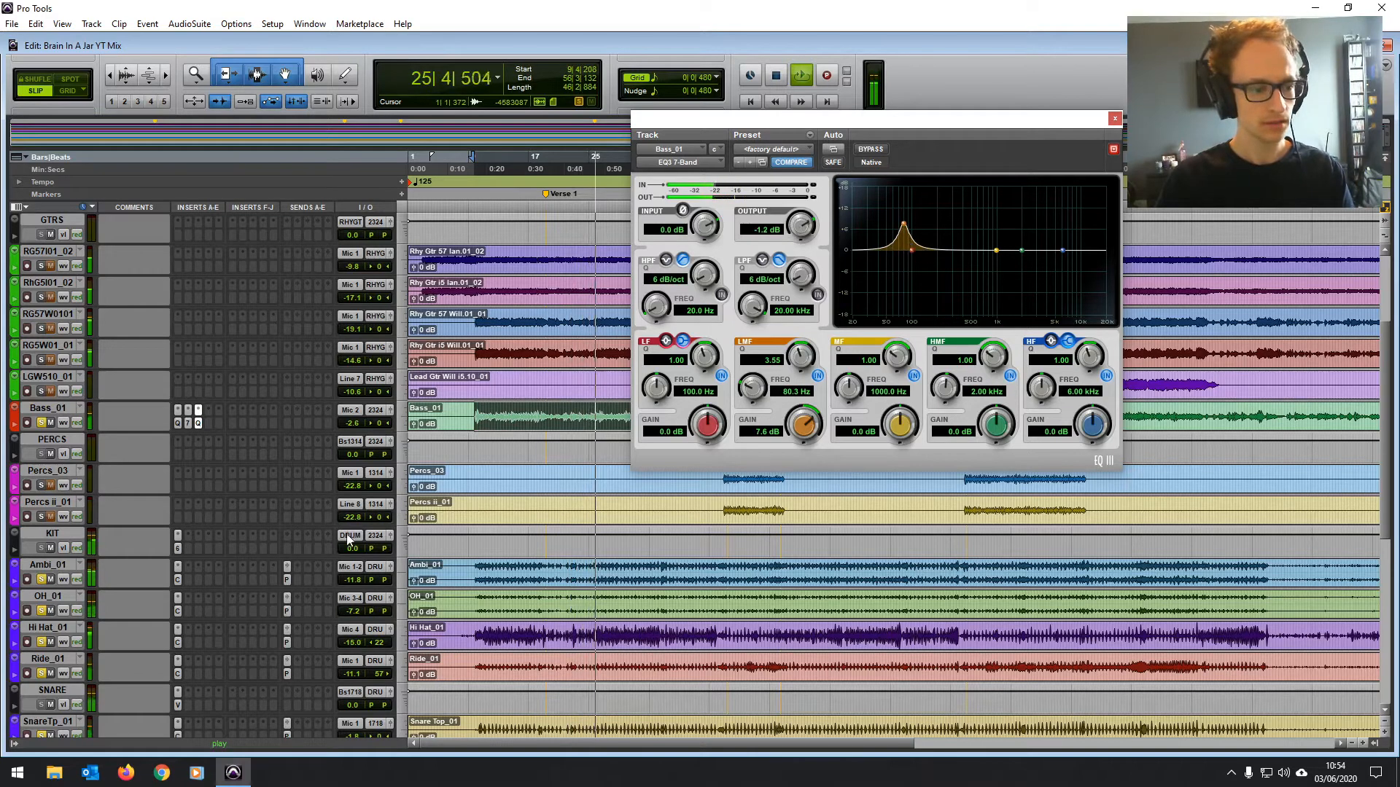
Set the bass track's volume to 0 dB and boost the second EQ's HMF band 7 dB at 2.08 kHz with a Q of 4.11.
{"action": "left_click", "coordinate": [353, 427], "text": "alt"}
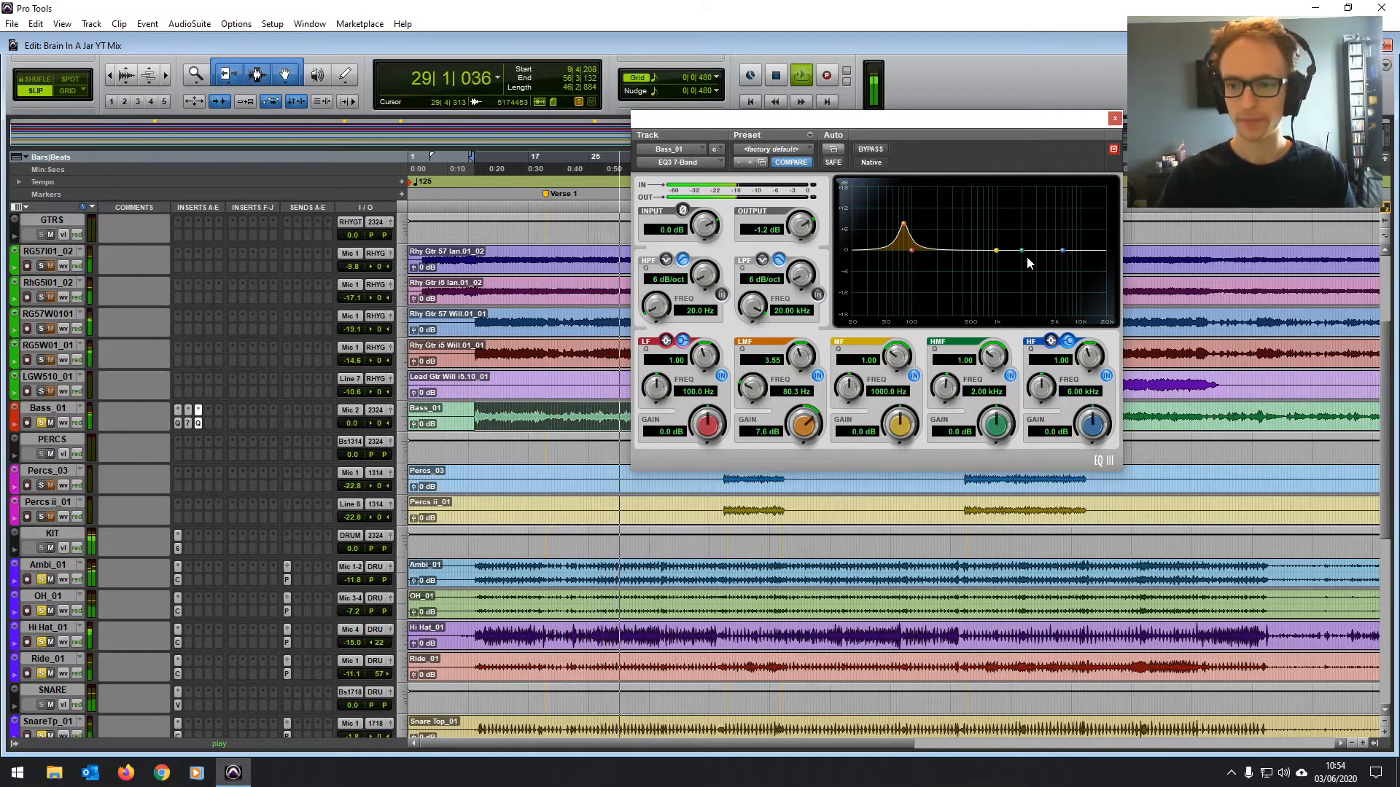
{"action": "mouse_move", "coordinate": [1022, 251]}
{"action": "left_mouse_down"}
{"action": "mouse_move", "coordinate": [1026, 234]}
{"action": "mouse_move", "coordinate": [995, 208]}
{"action": "mouse_move", "coordinate": [1025, 207]}
{"action": "mouse_move", "coordinate": [1023, 231]}
{"action": "mouse_move", "coordinate": [995, 196]}
{"action": "mouse_move", "coordinate": [1023, 205]}
{"action": "mouse_move", "coordinate": [1025, 232]}
{"action": "left_mouse_up"}
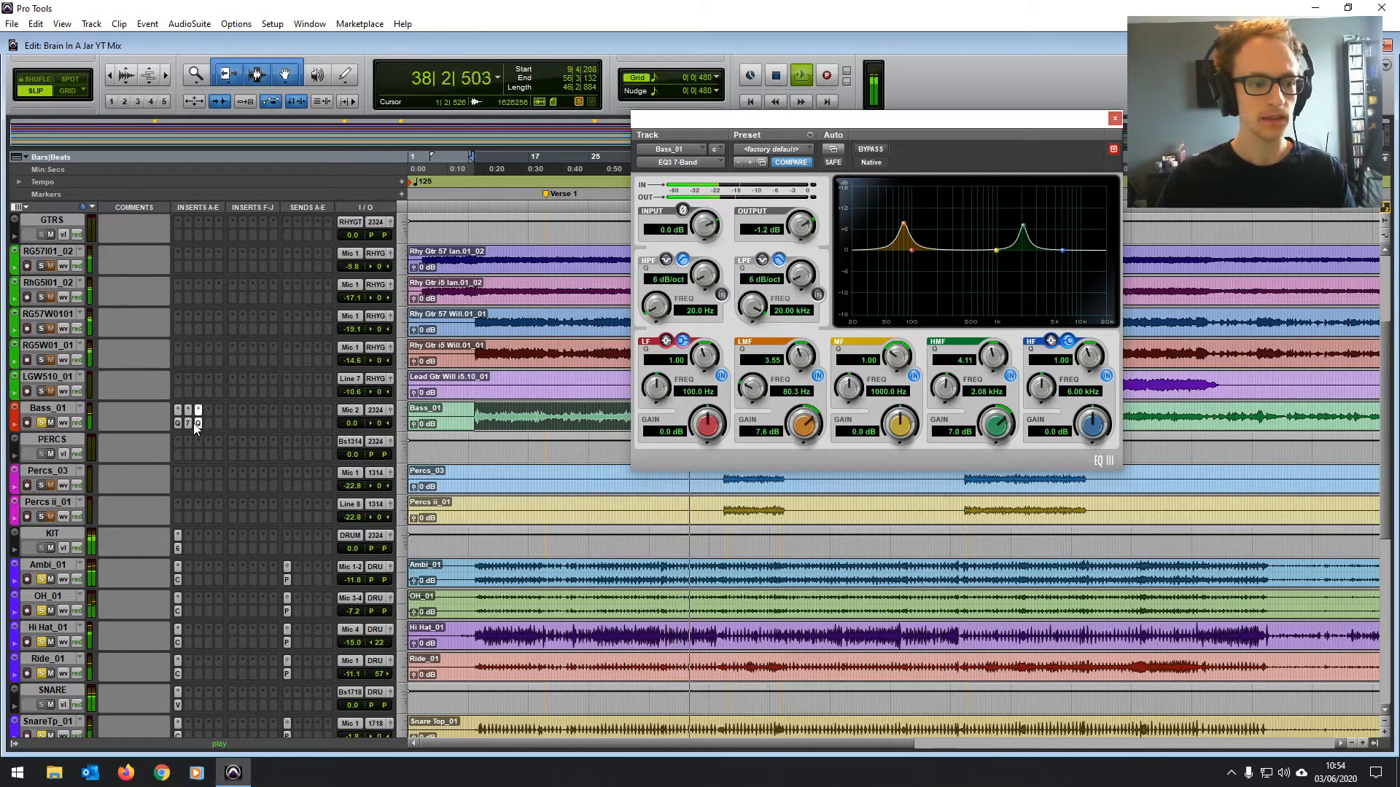
Isolate the bass in solo and compare it with its three inserts bypassed and active, closing the EQ and stopping playback at the end.
{"action": "left_click", "coordinate": [42, 422]}
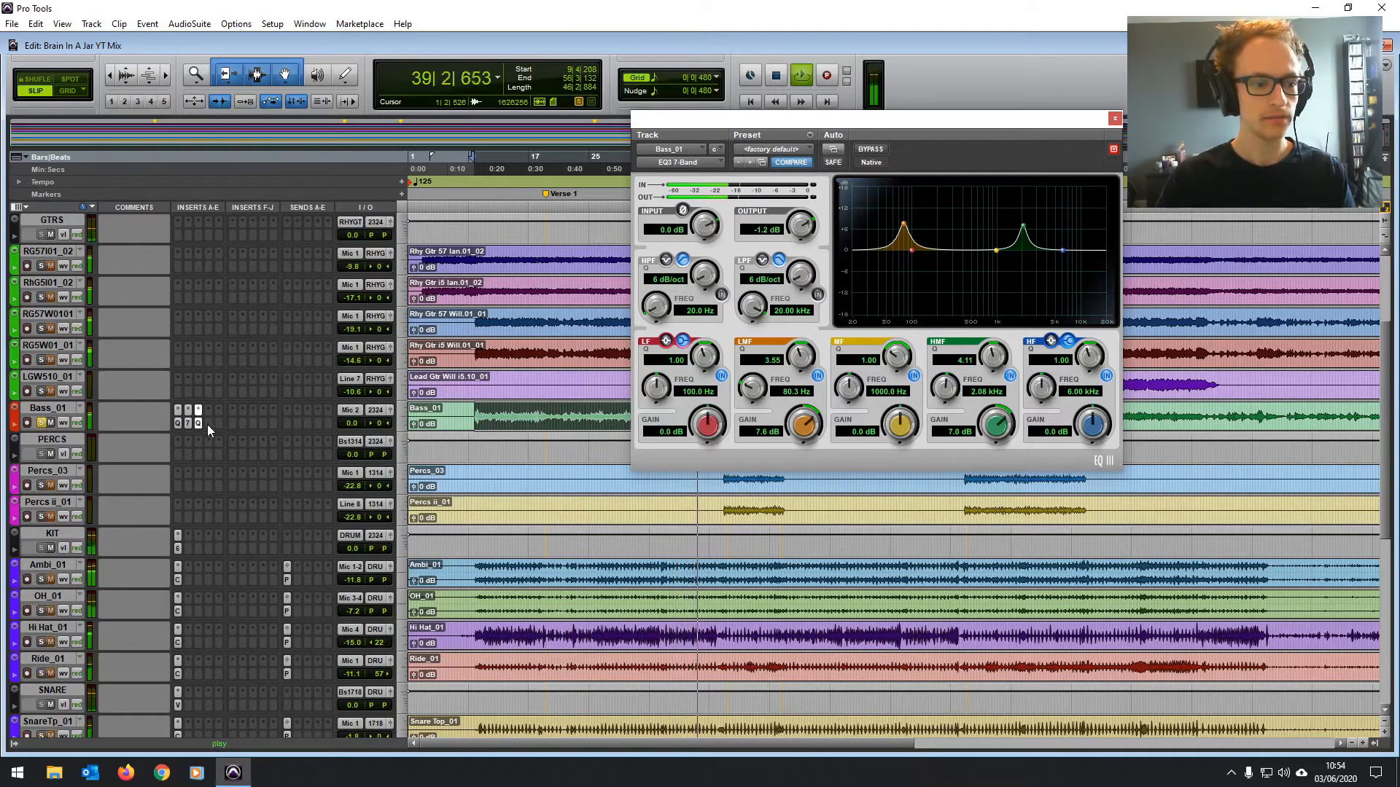
{"action": "left_click_drag", "start_coordinate": [848, 126], "coordinate": [841, 148]}
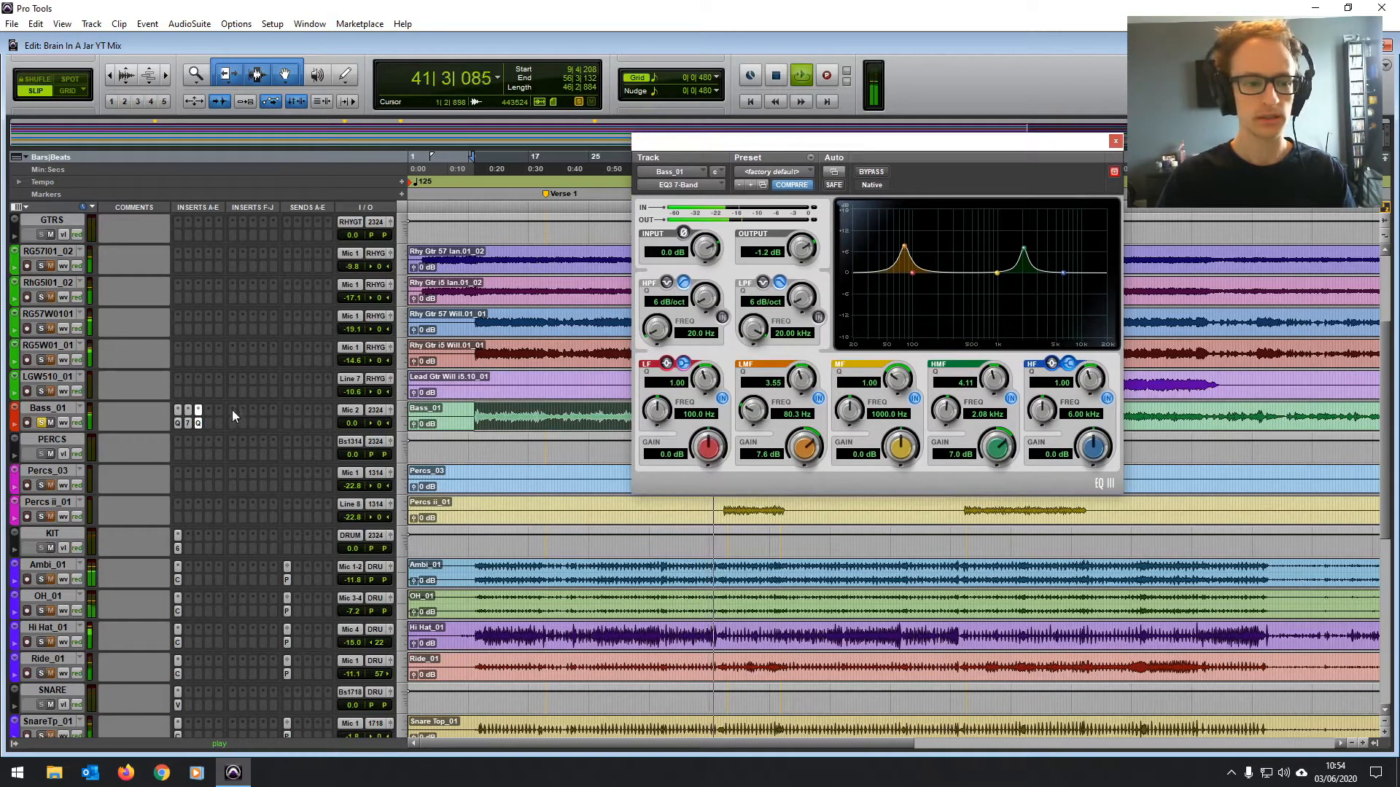
{"action": "left_click", "coordinate": [178, 424], "text": "ctrl"}
{"action": "left_click", "coordinate": [188, 424], "text": "ctrl"}
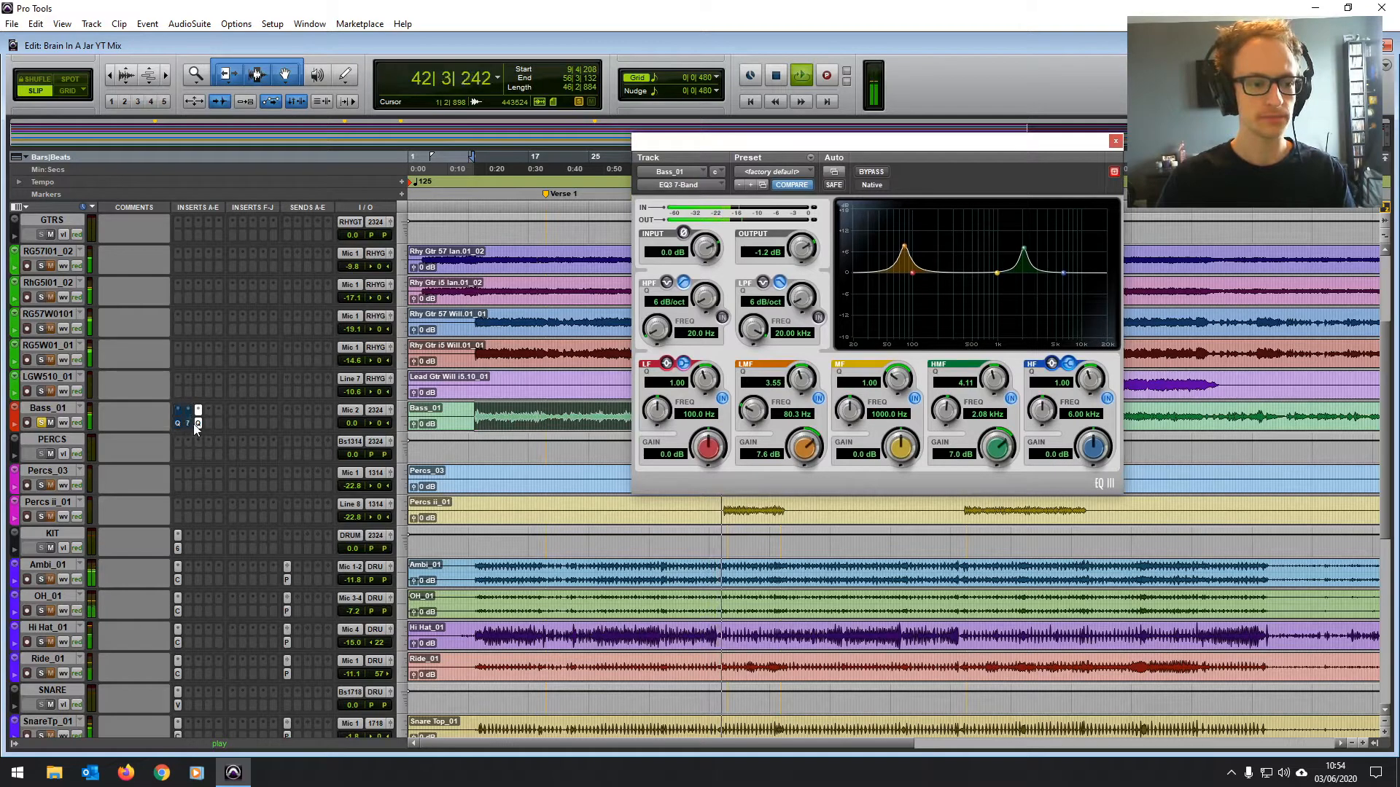
{"action": "left_click", "coordinate": [197, 425], "text": "ctrl"}
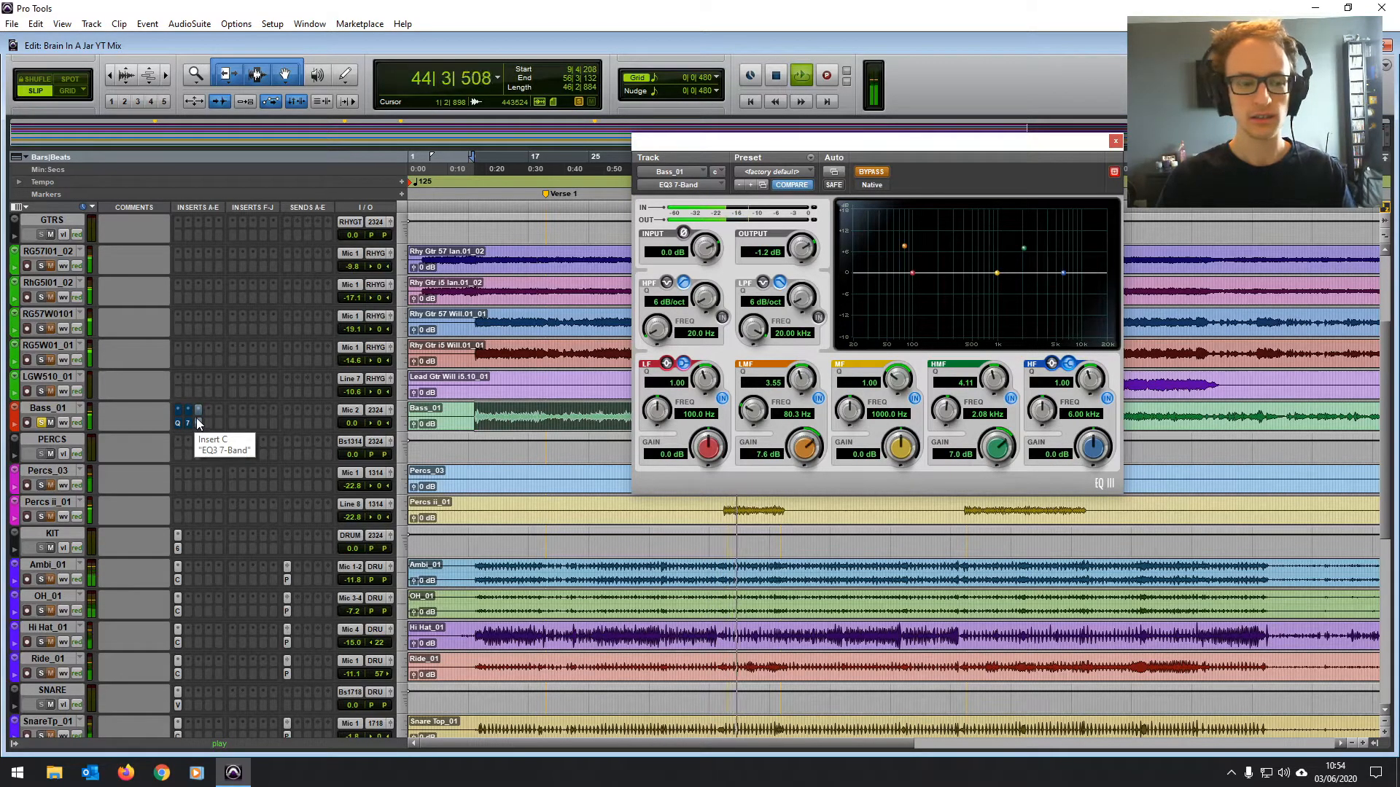
{"action": "left_click", "coordinate": [180, 427], "text": "ctrl"}
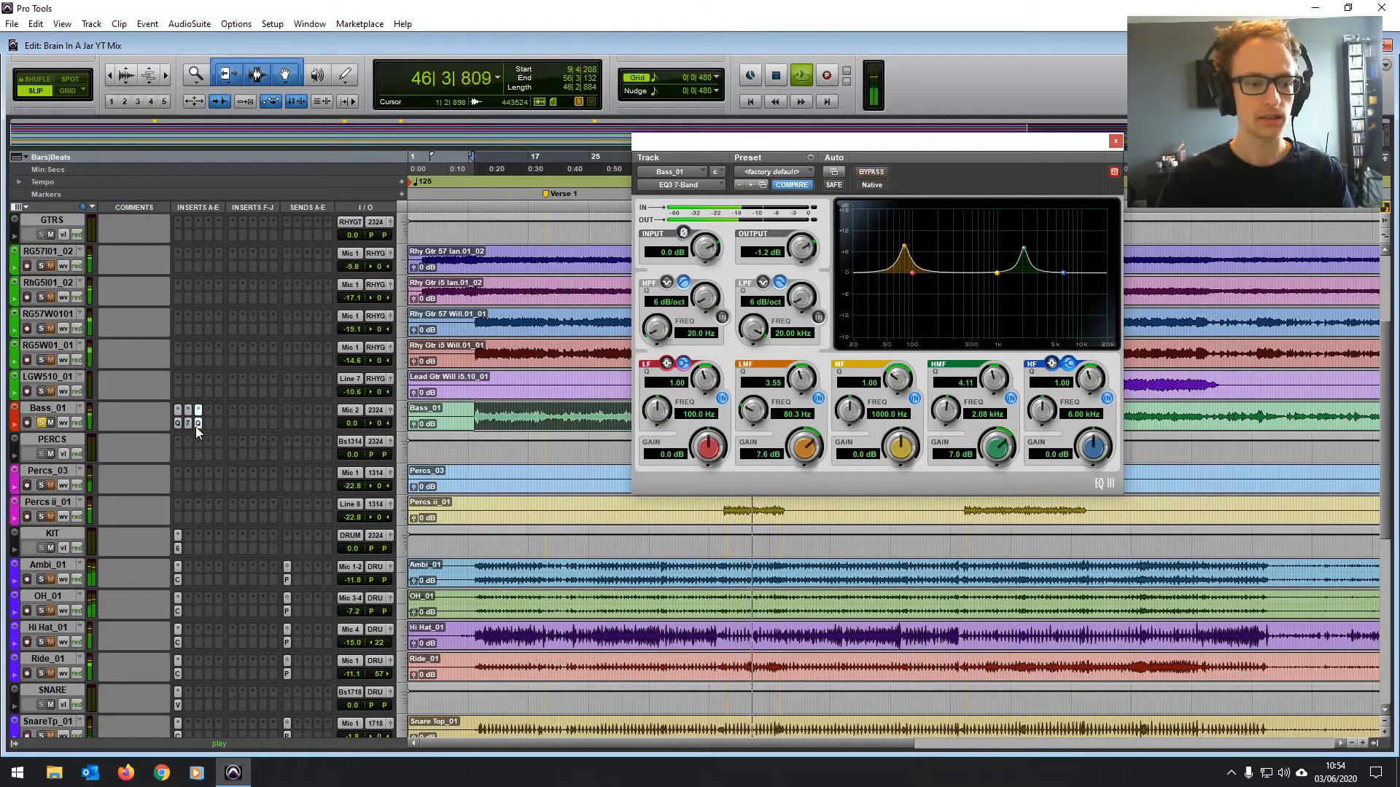
{"action": "left_click", "coordinate": [1115, 141]}
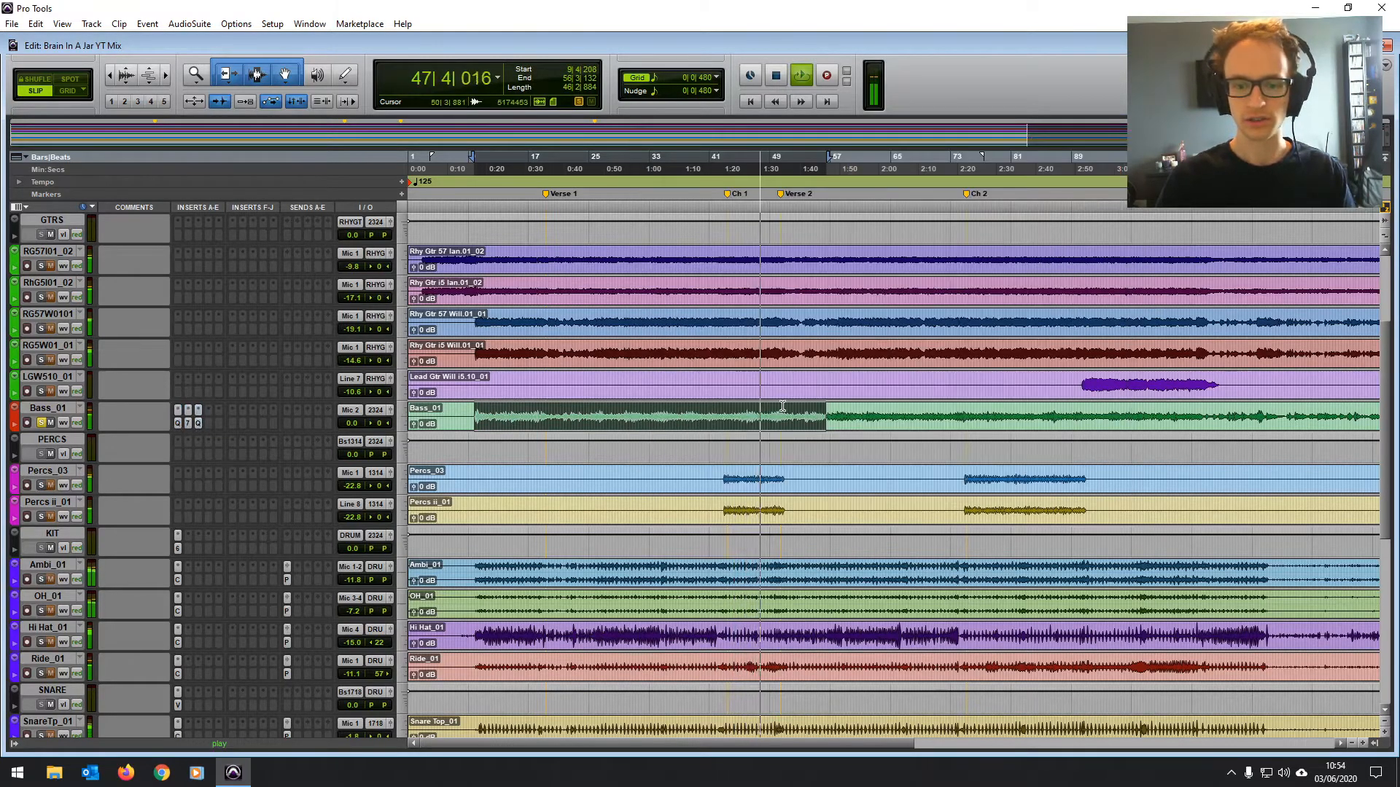
{"action": "key", "text": "space"}
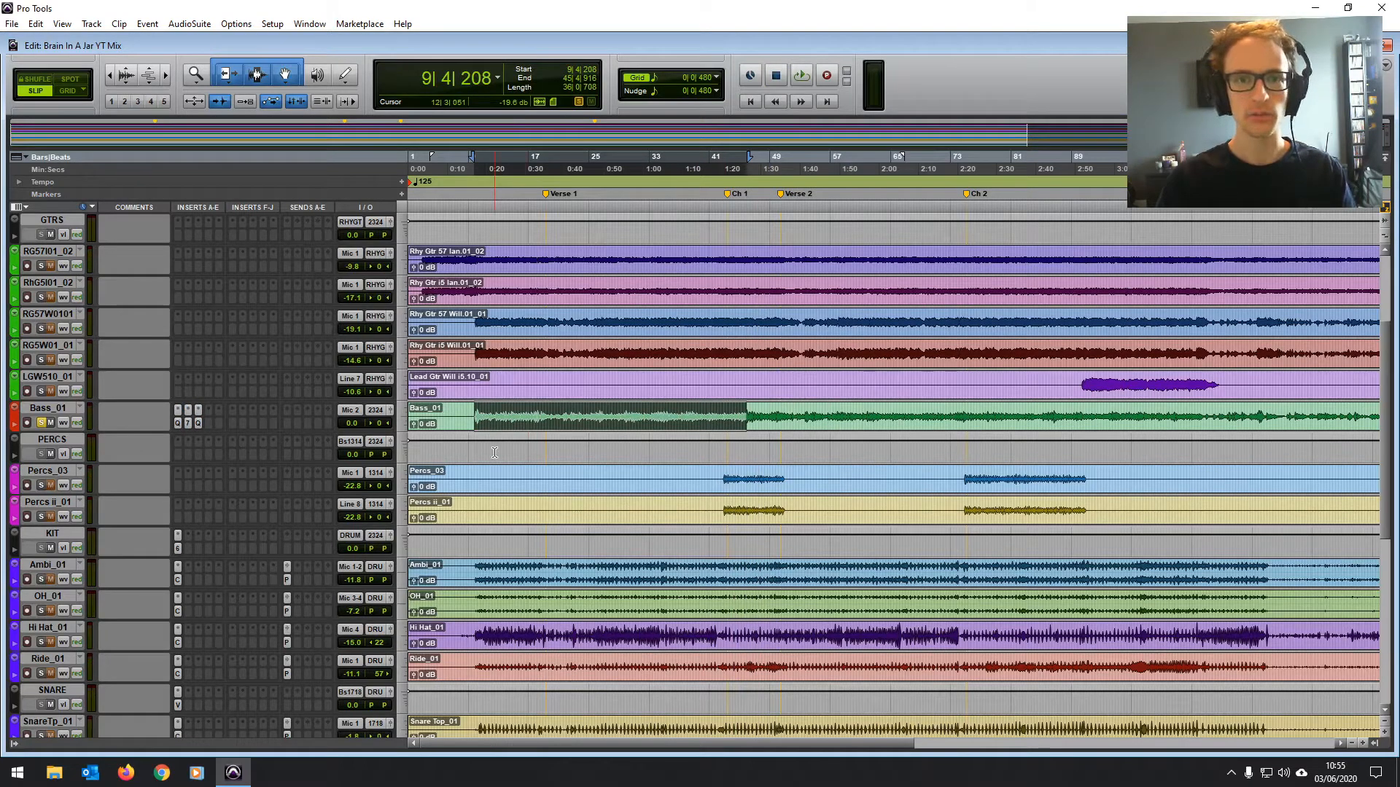
Insert the mono Decapitator saturation plug-in in the bass track's fourth insert slot and reposition its window.
{"action": "left_click", "coordinate": [208, 424]}
{"action": "mouse_move", "coordinate": [248, 446]}
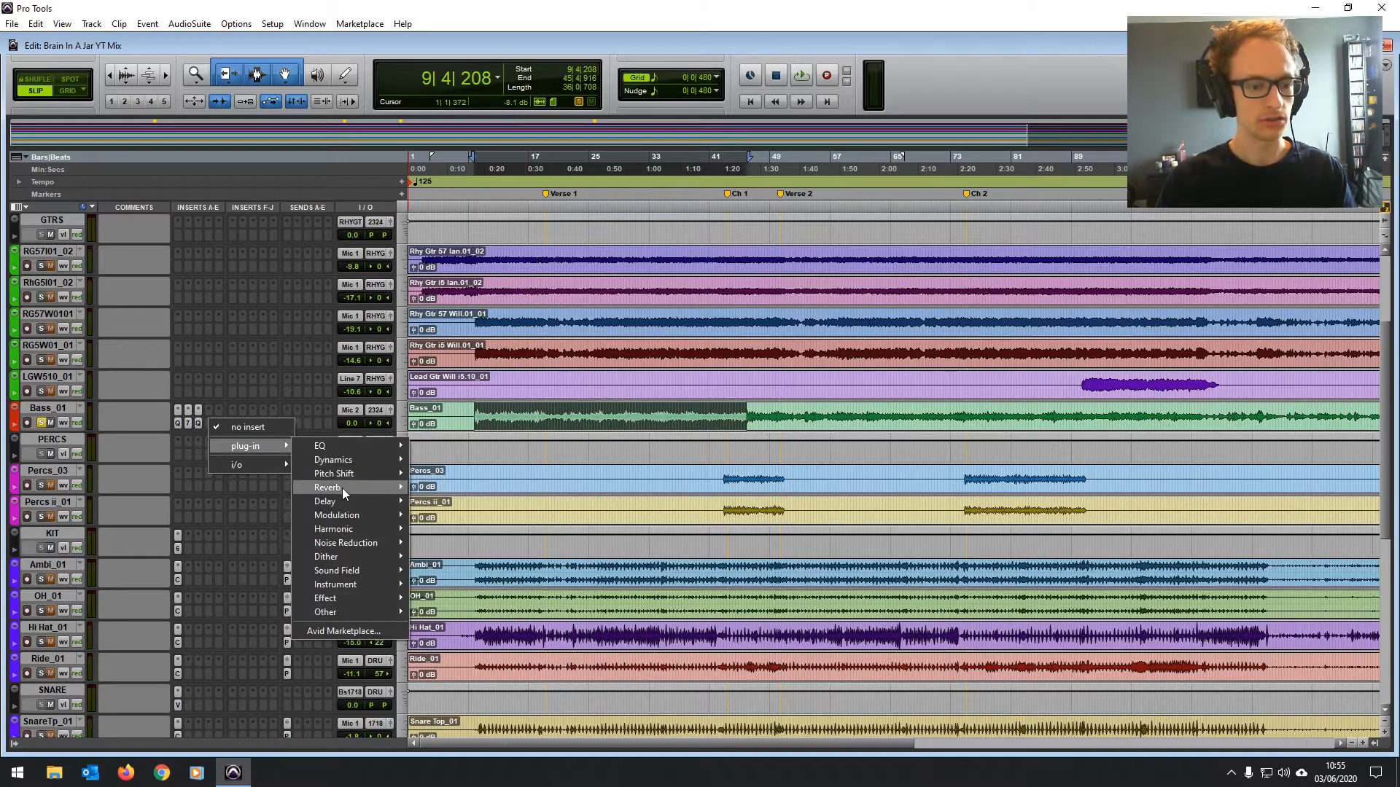
{"action": "mouse_move", "coordinate": [367, 518]}
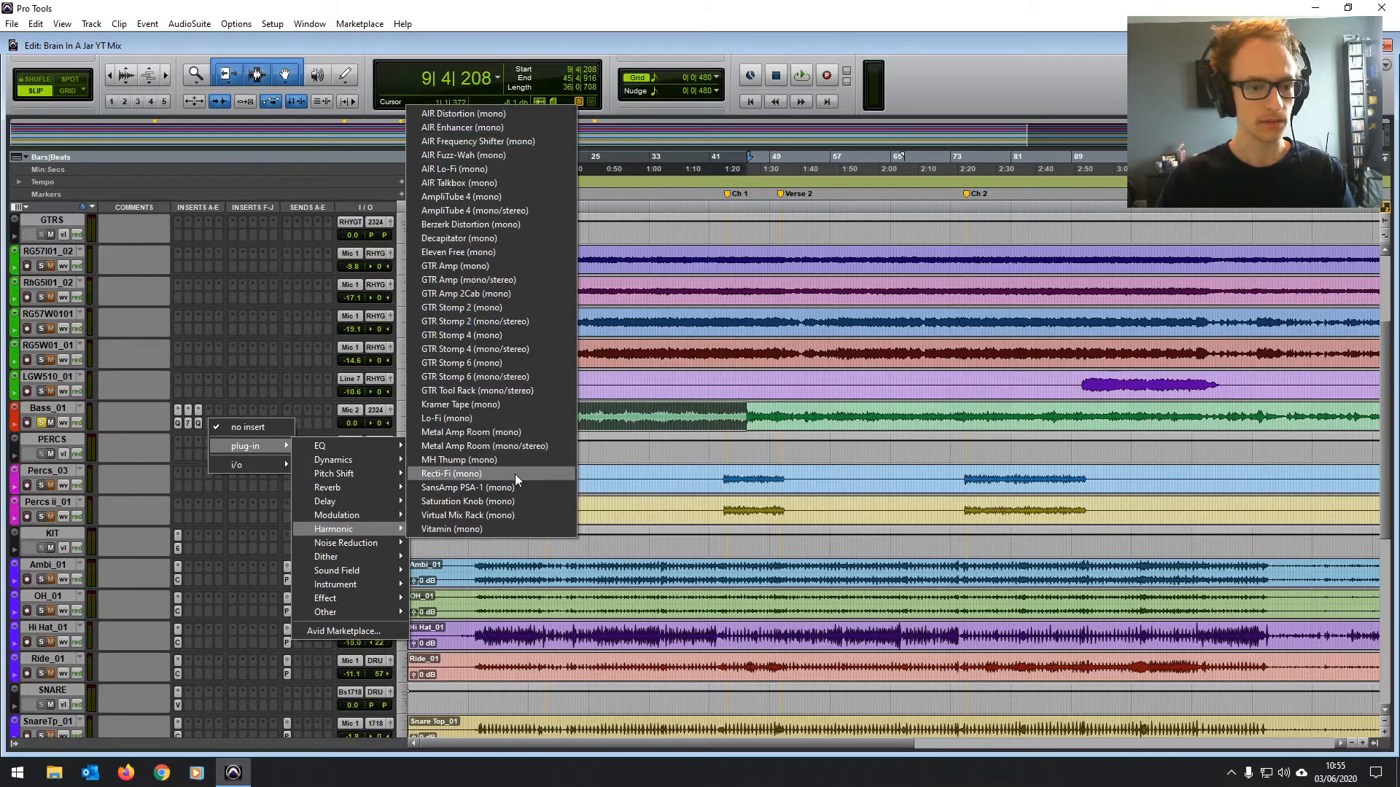
{"action": "left_click", "coordinate": [506, 238]}
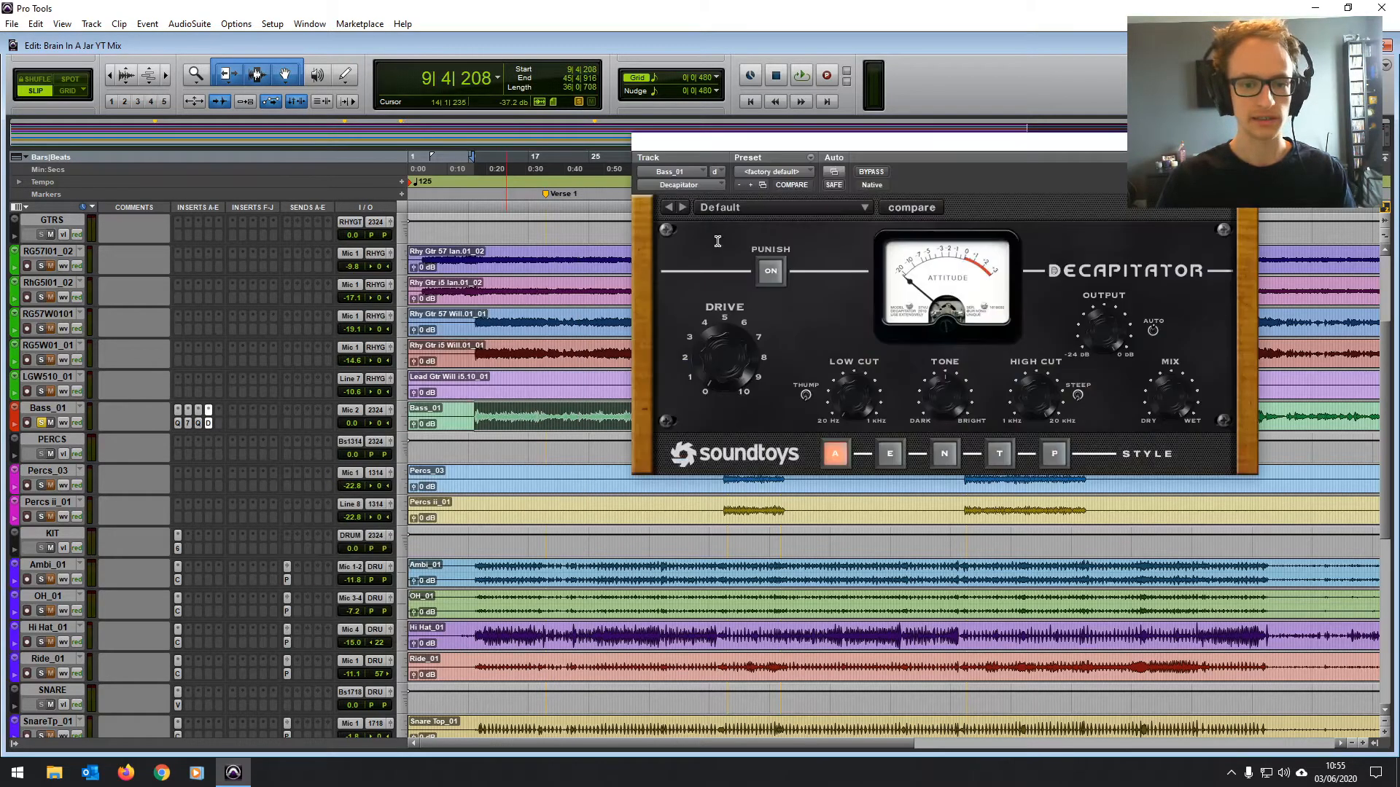
{"action": "left_click_drag", "start_coordinate": [892, 155], "coordinate": [843, 177]}
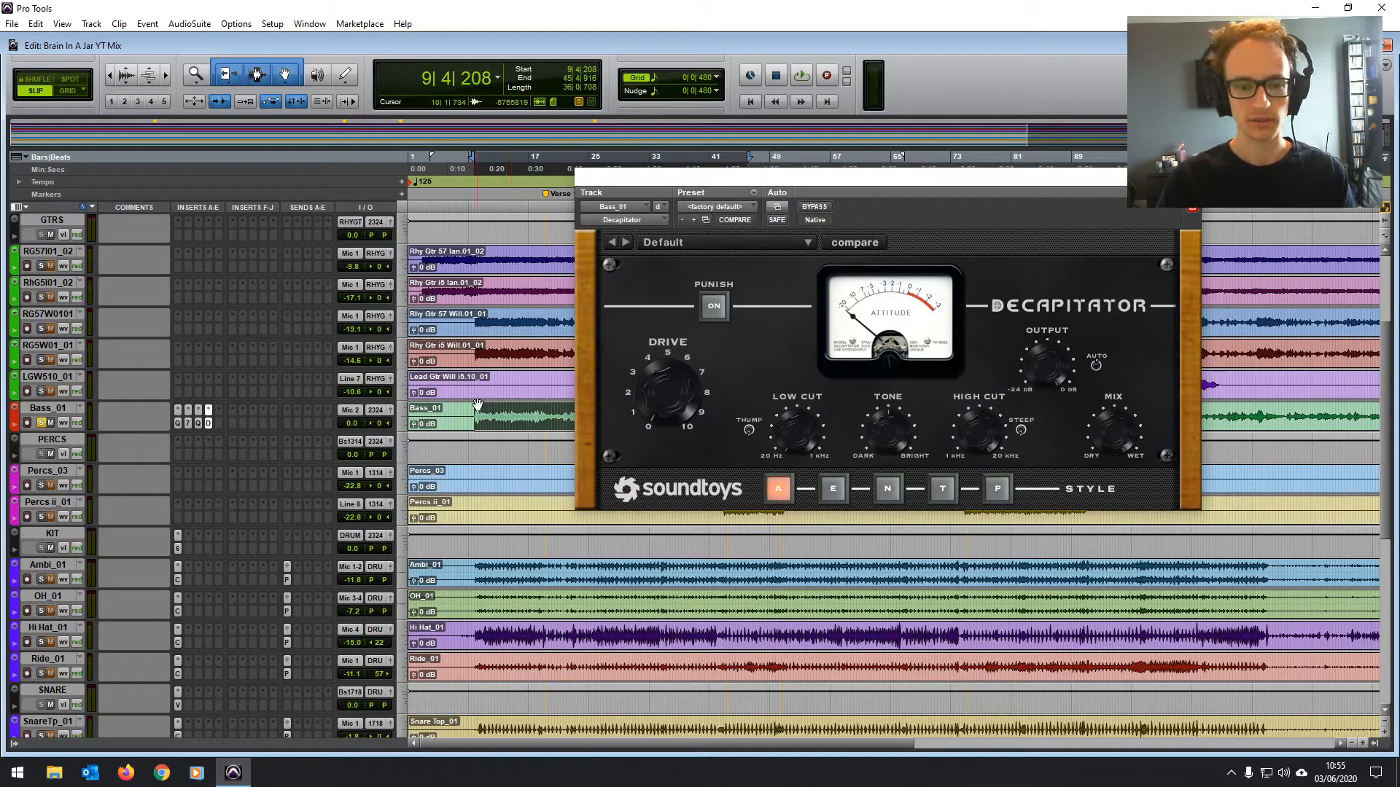
Solo the drum tracks alongside the bass again and play the selection from about bar 9.
{"action": "left_click", "coordinate": [42, 580]}
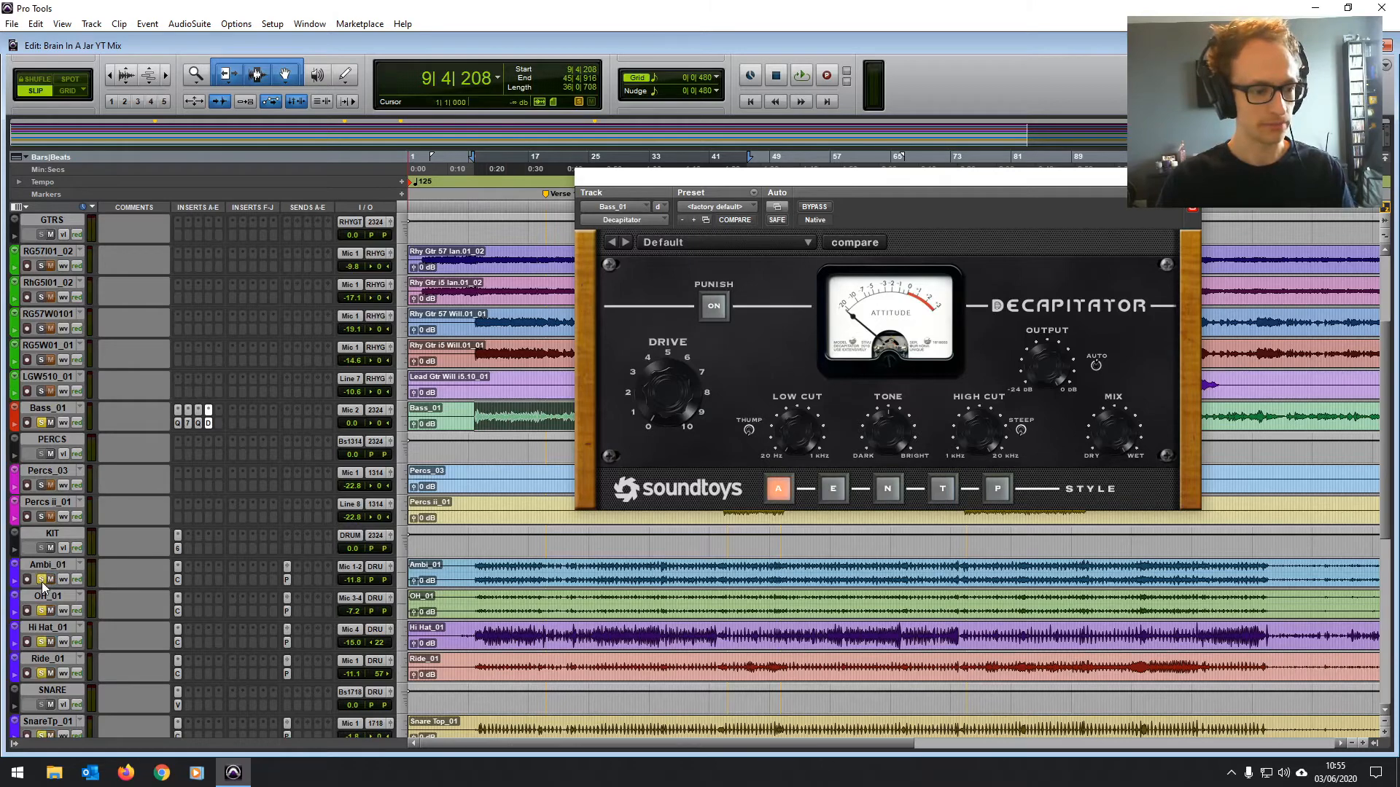
{"action": "scroll", "coordinate": [218, 525], "scroll_direction": "down", "scroll_amount": 4}
{"action": "key", "text": "space"}
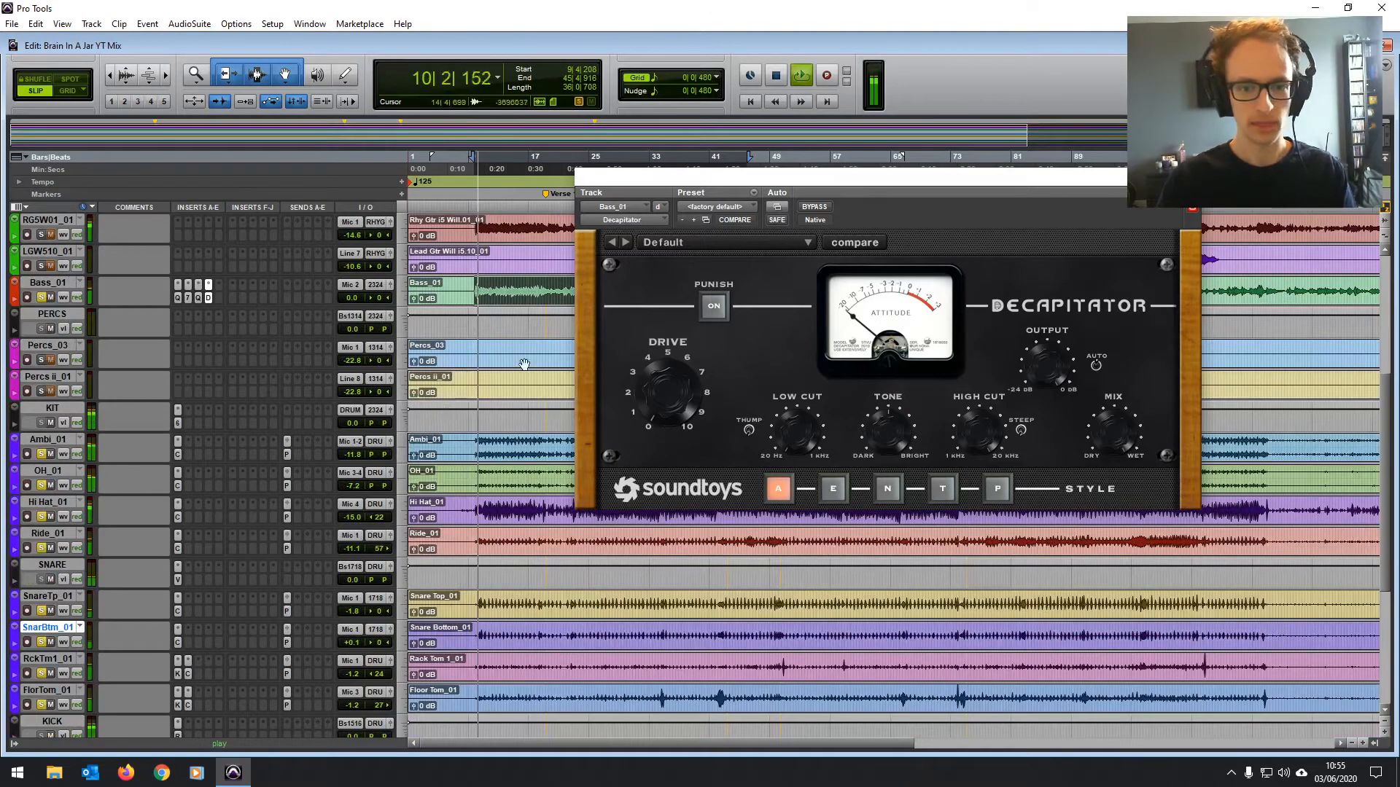
{"action": "scroll", "coordinate": [463, 363], "scroll_direction": "up", "scroll_amount": 3}
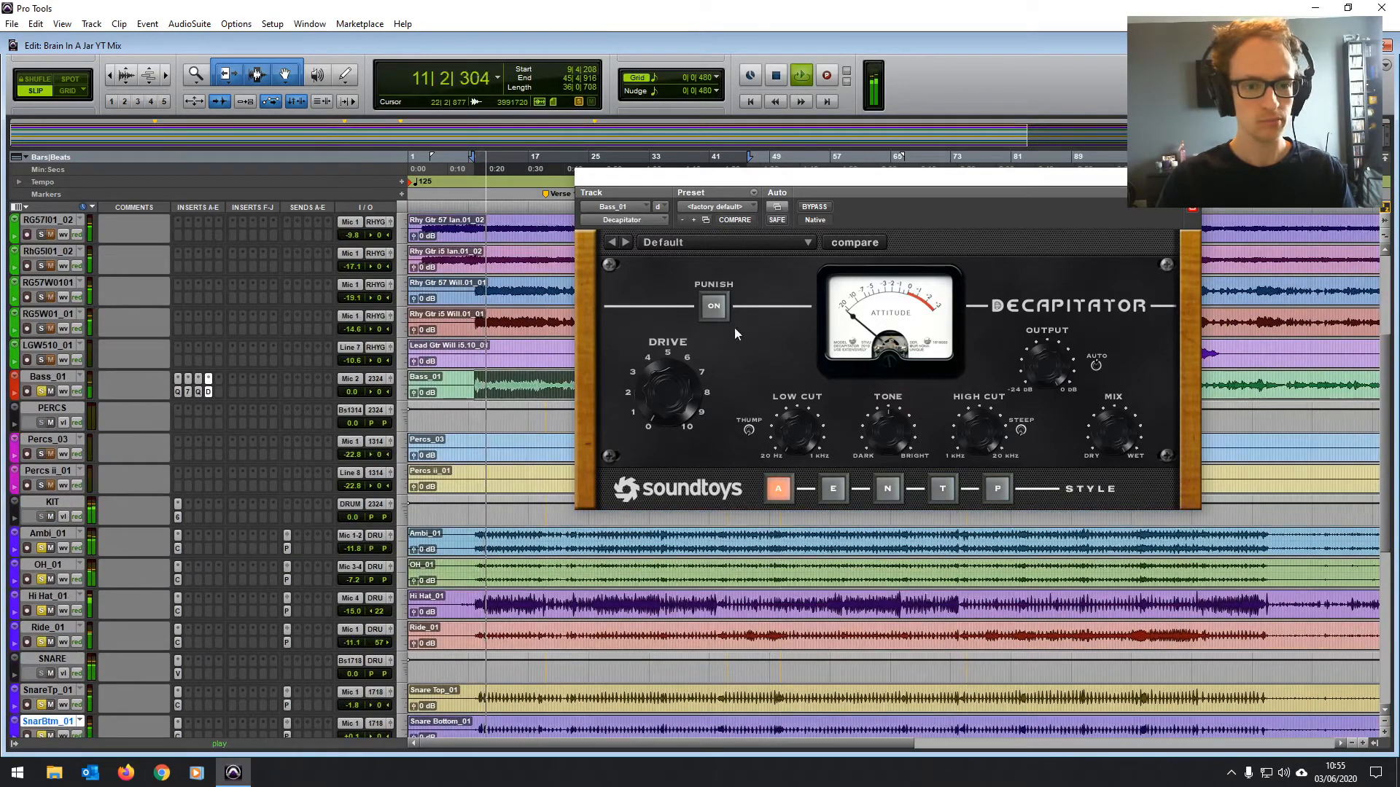
Load Decapitator's ThickMildCrunch bass preset and toggle its automatic output compensation.
{"action": "left_click", "coordinate": [811, 242]}
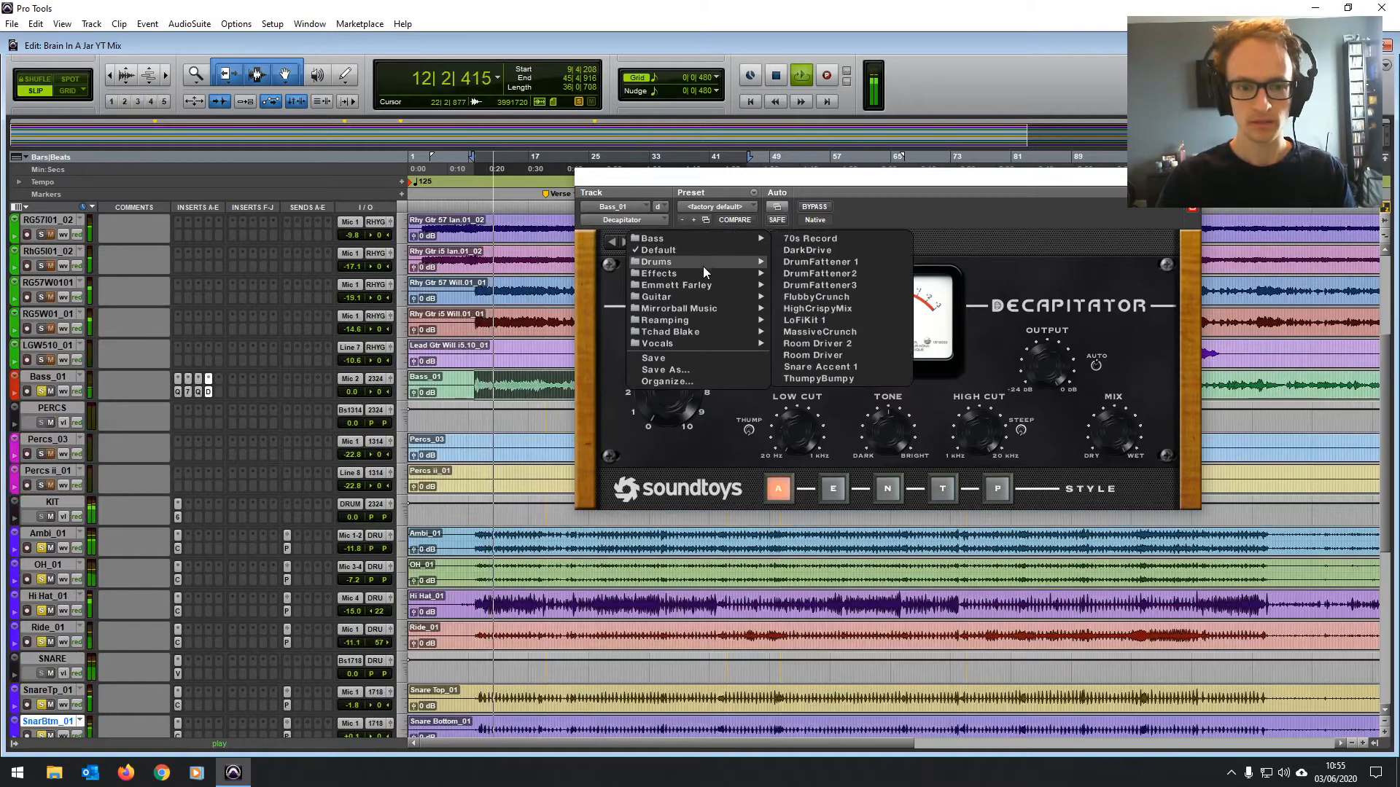
{"action": "mouse_move", "coordinate": [702, 241]}
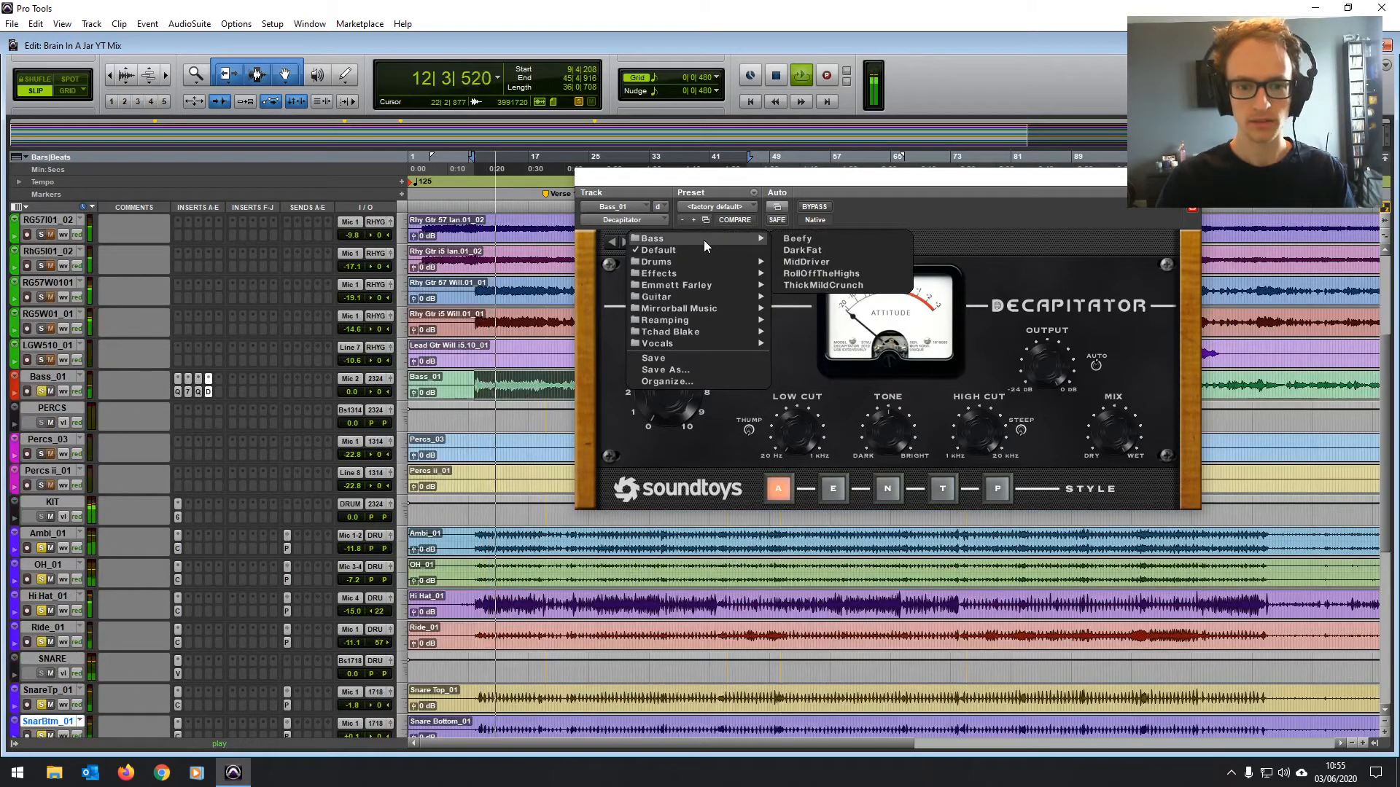
{"action": "left_click", "coordinate": [822, 285]}
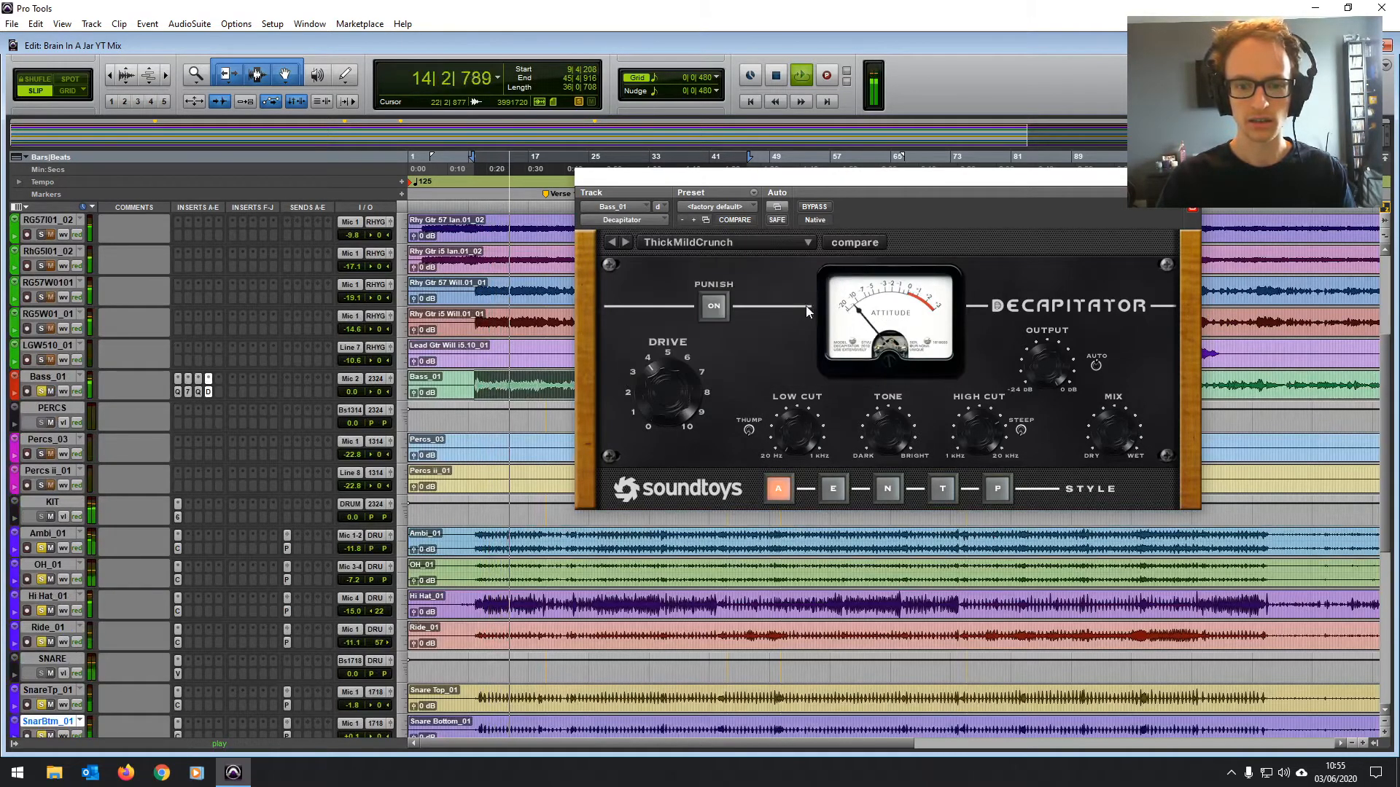
{"action": "left_click", "coordinate": [1095, 367]}
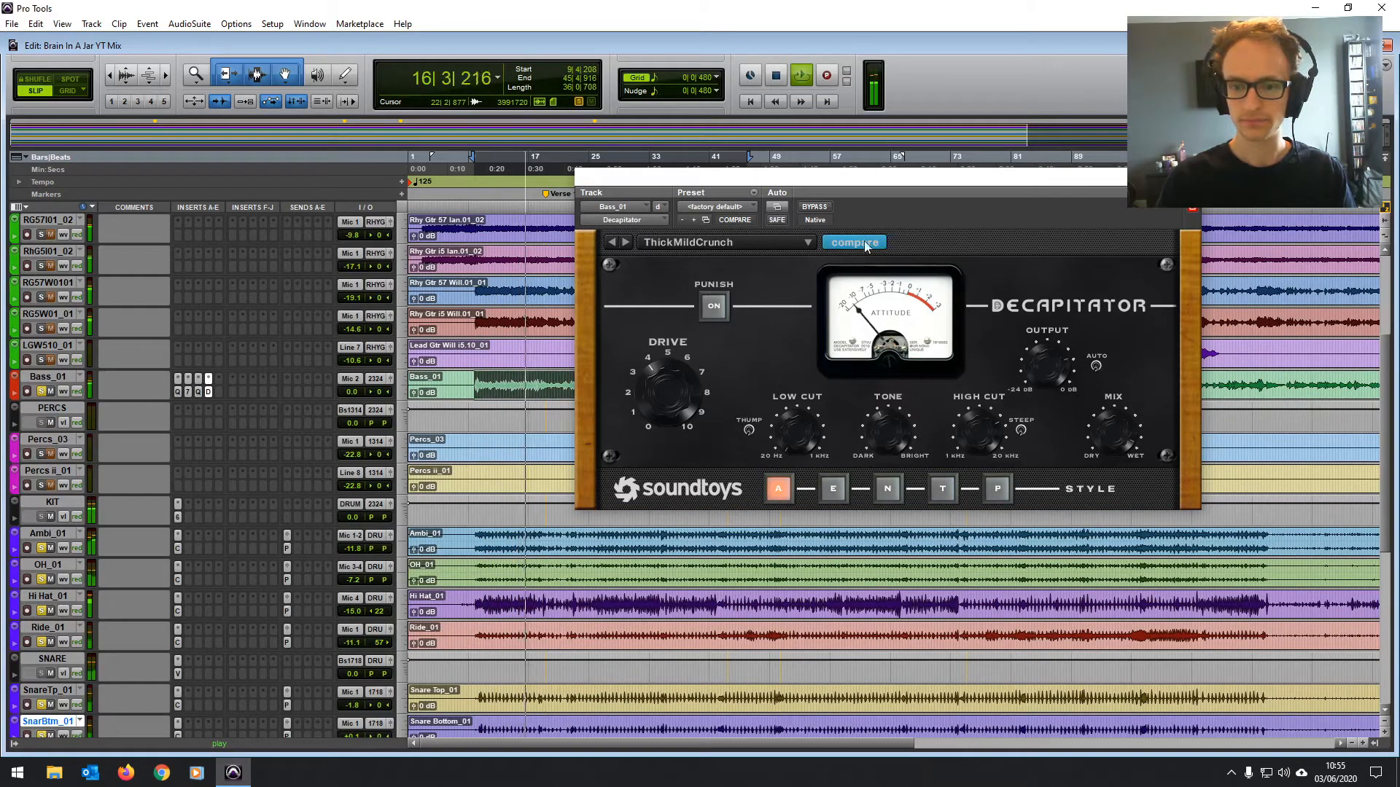
Compare the bass with Decapitator bypassed and active several times during playback, leaving the saturation active.
{"action": "left_click", "coordinate": [818, 209]}
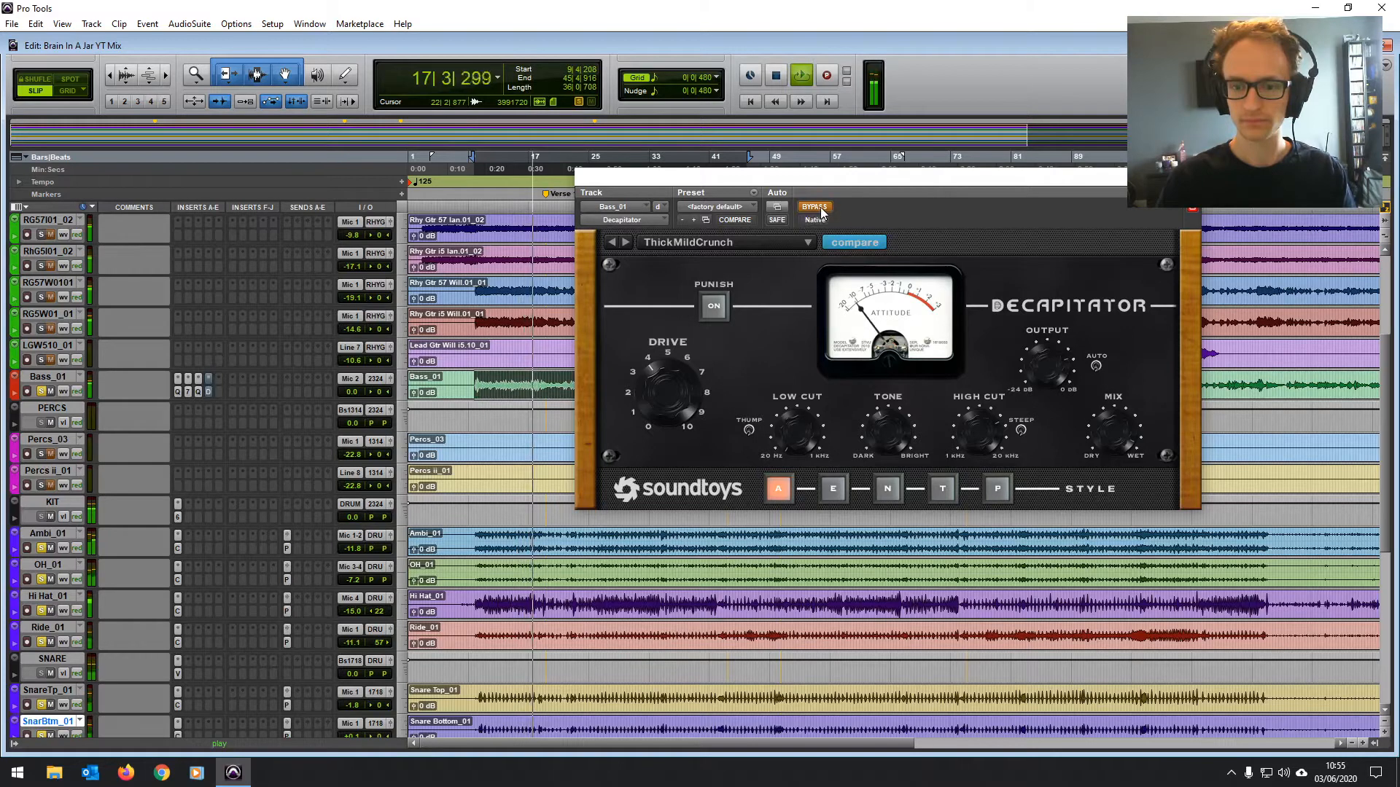
{"action": "left_click", "coordinate": [818, 207]}
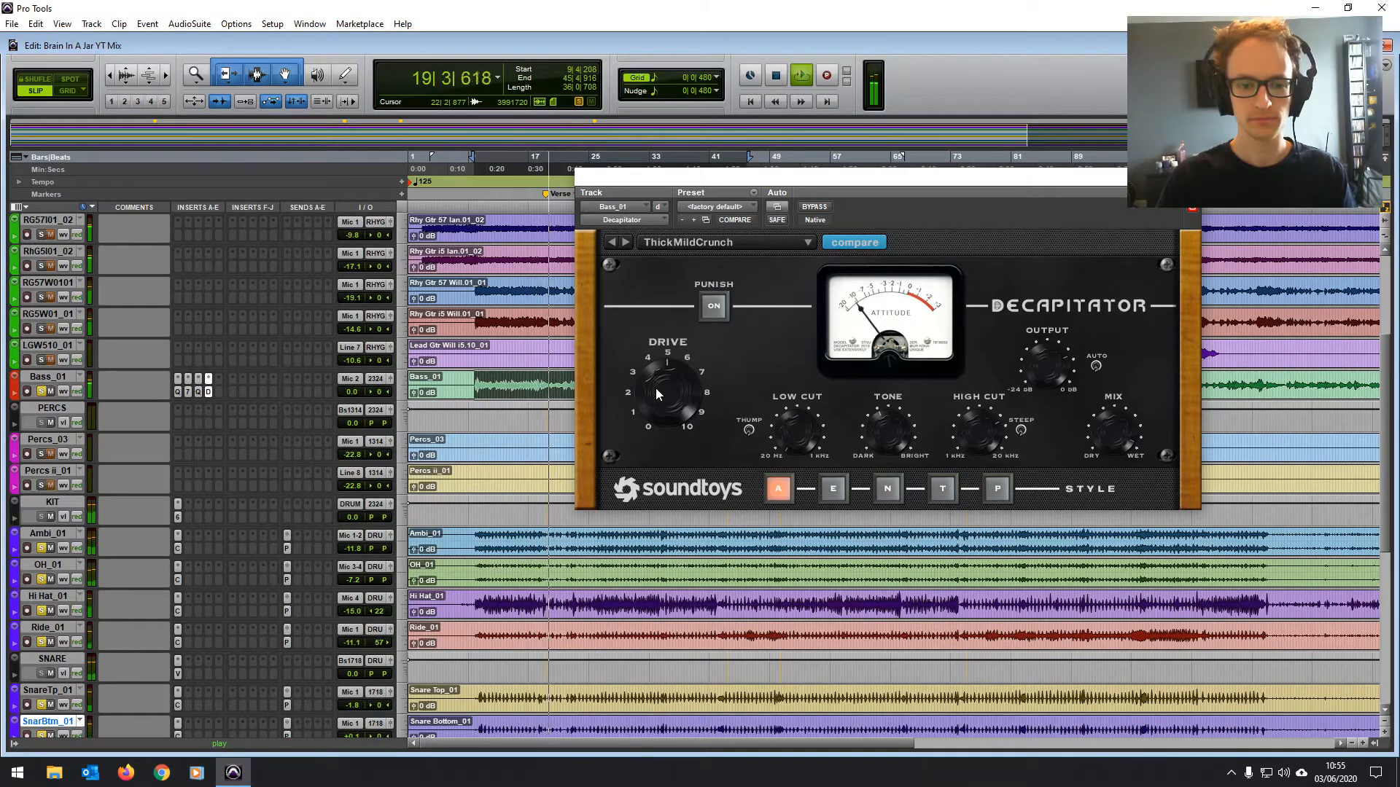
{"action": "left_click", "coordinate": [43, 392]}
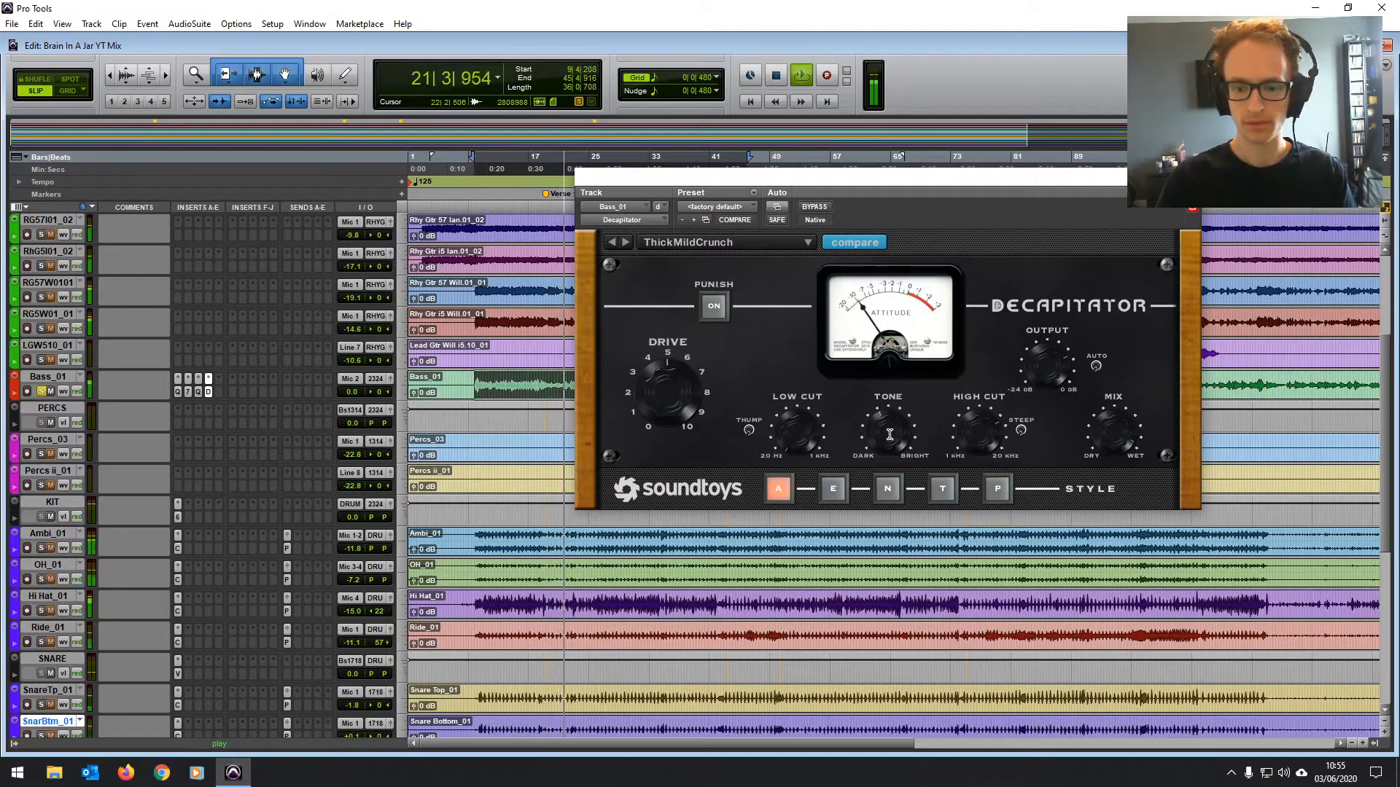
{"action": "left_click", "coordinate": [817, 209]}
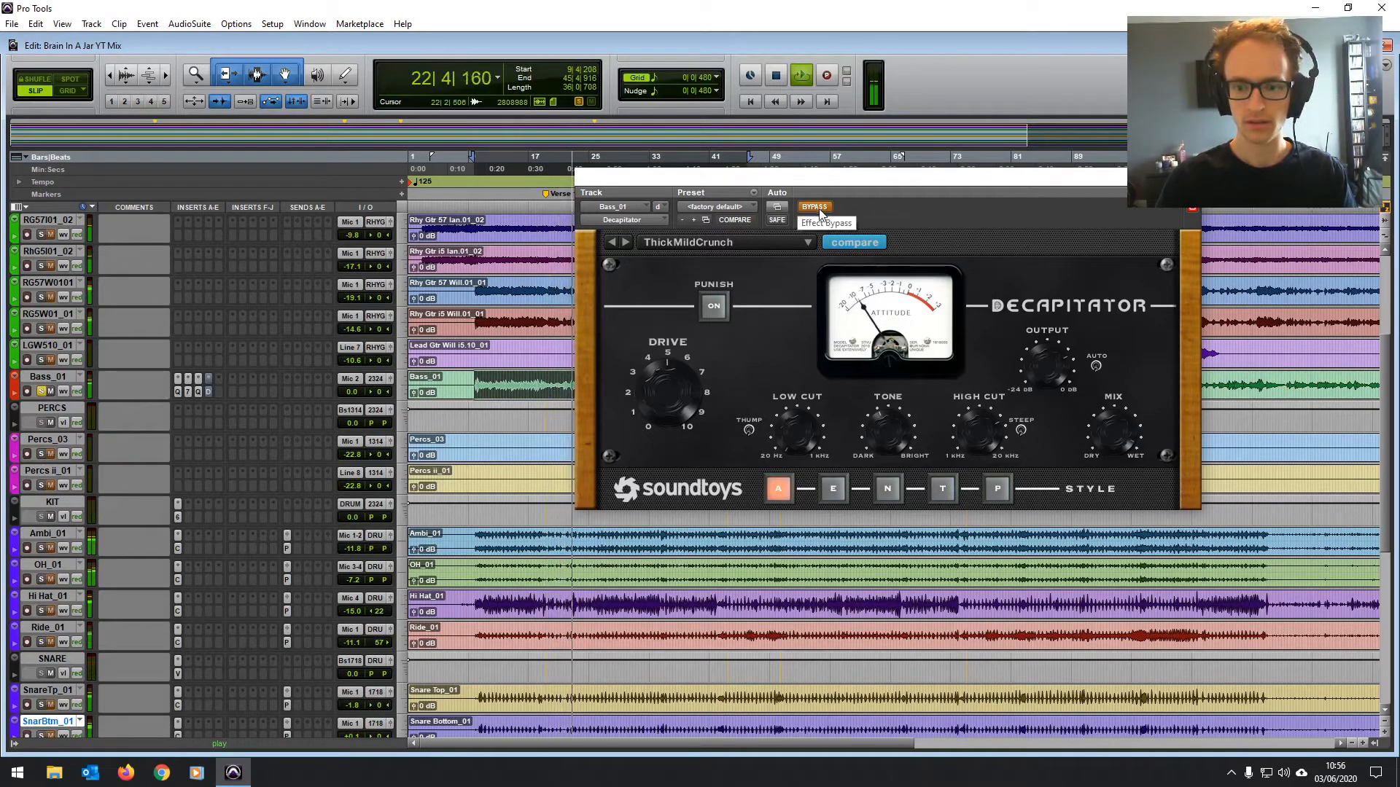
{"action": "left_click", "coordinate": [816, 210]}
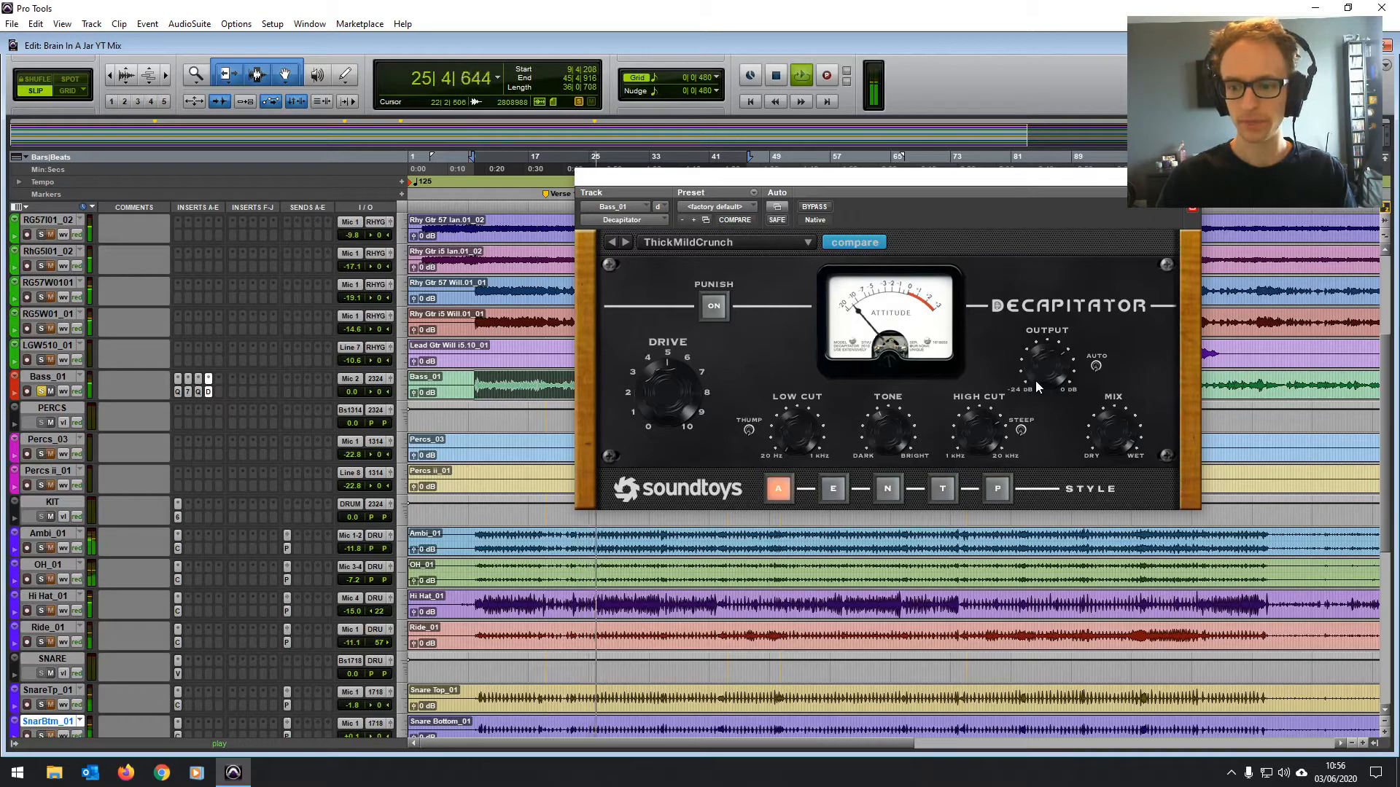
{"action": "left_click", "coordinate": [818, 209]}
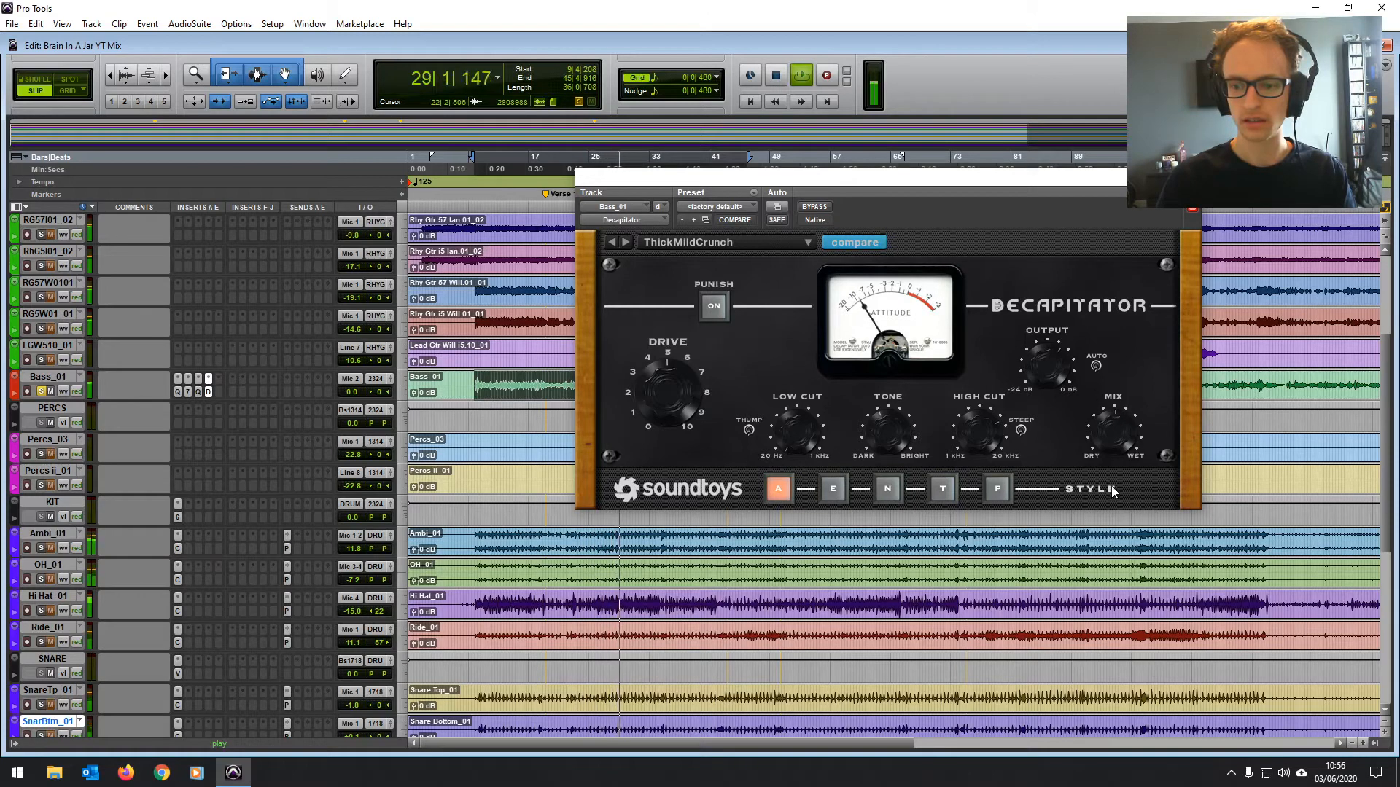
{"action": "left_click", "coordinate": [815, 208]}
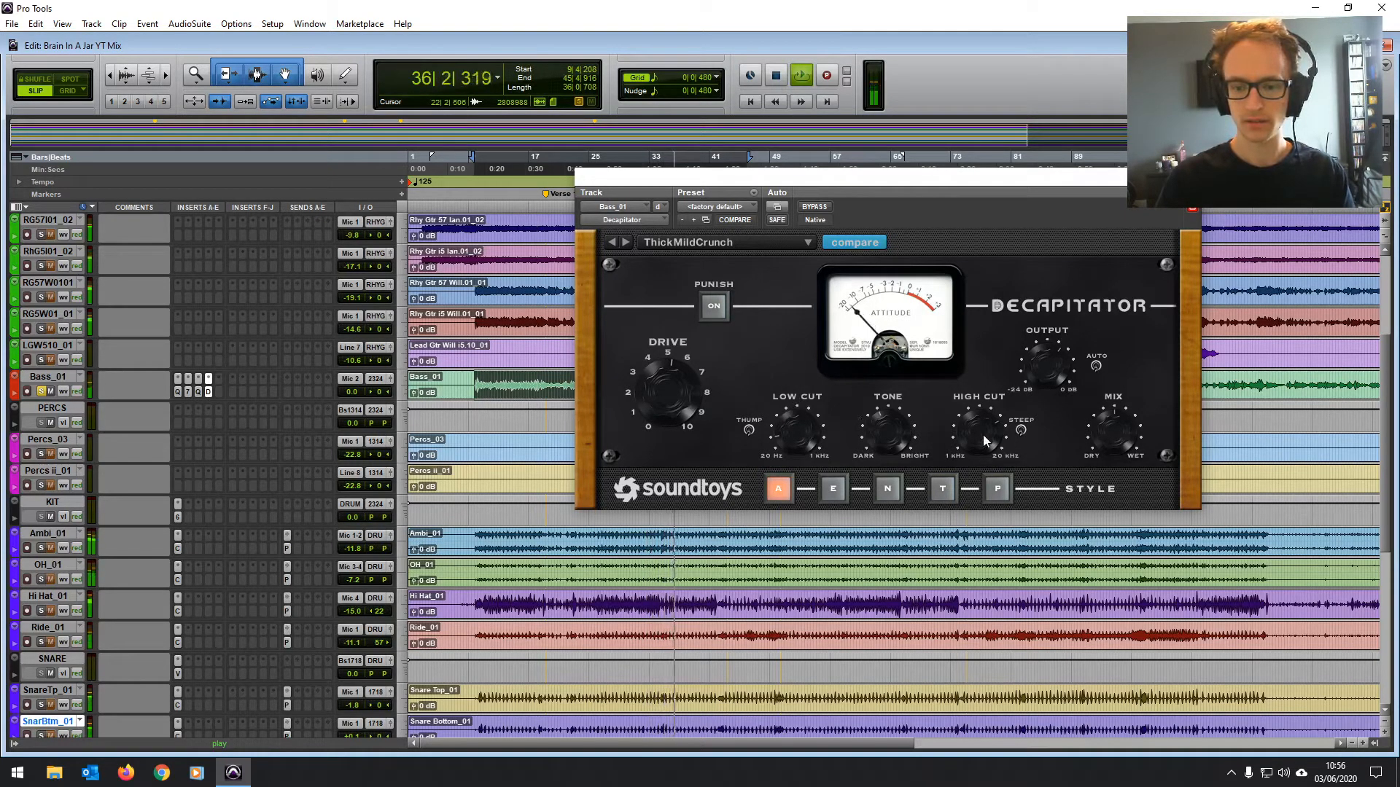
Close Decapitator, select the bass from bar 9 to about bar 43, and play it with the drums soloed.
{"action": "left_click", "coordinate": [1190, 177]}
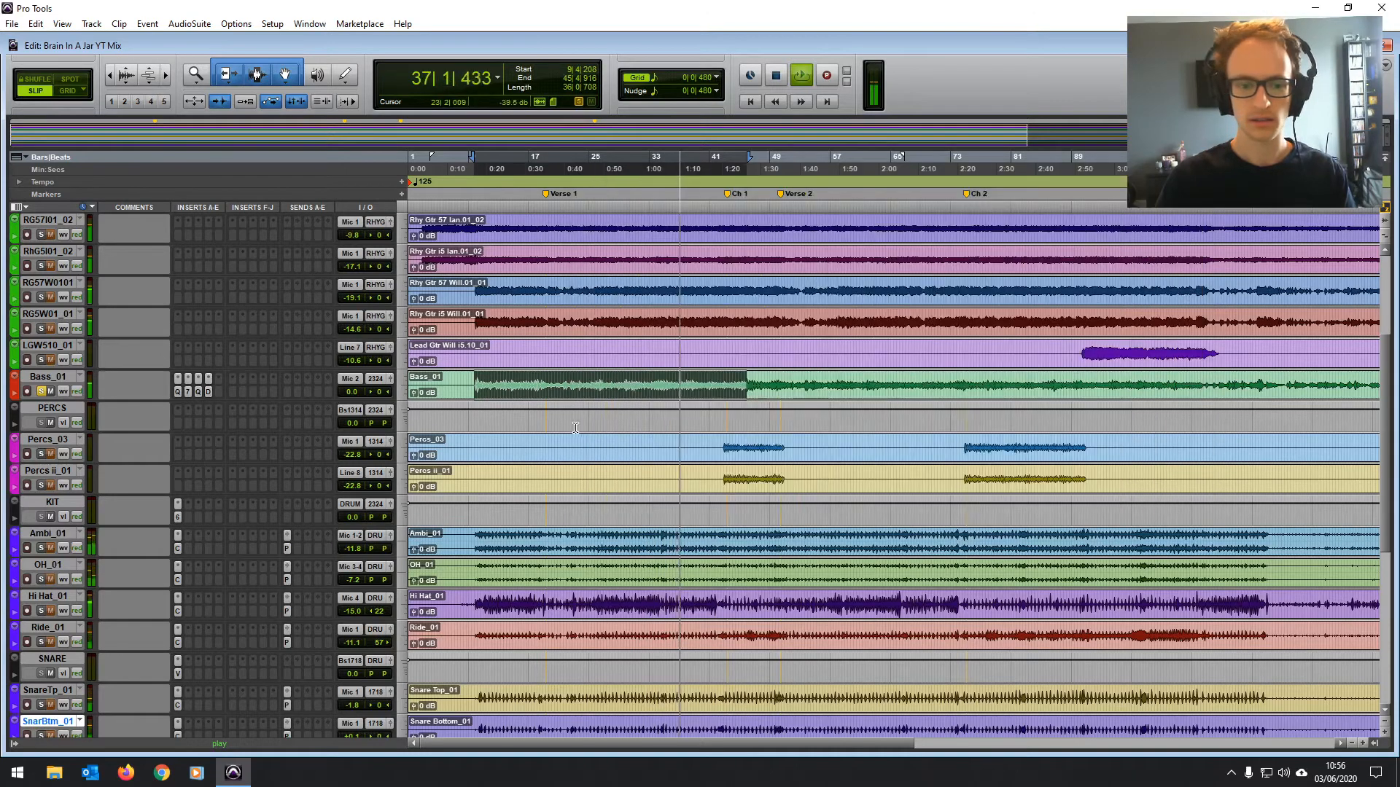
{"action": "left_click", "coordinate": [474, 382]}
{"action": "key", "text": "space"}
{"action": "left_click_drag", "start_coordinate": [474, 382], "coordinate": [729, 391]}
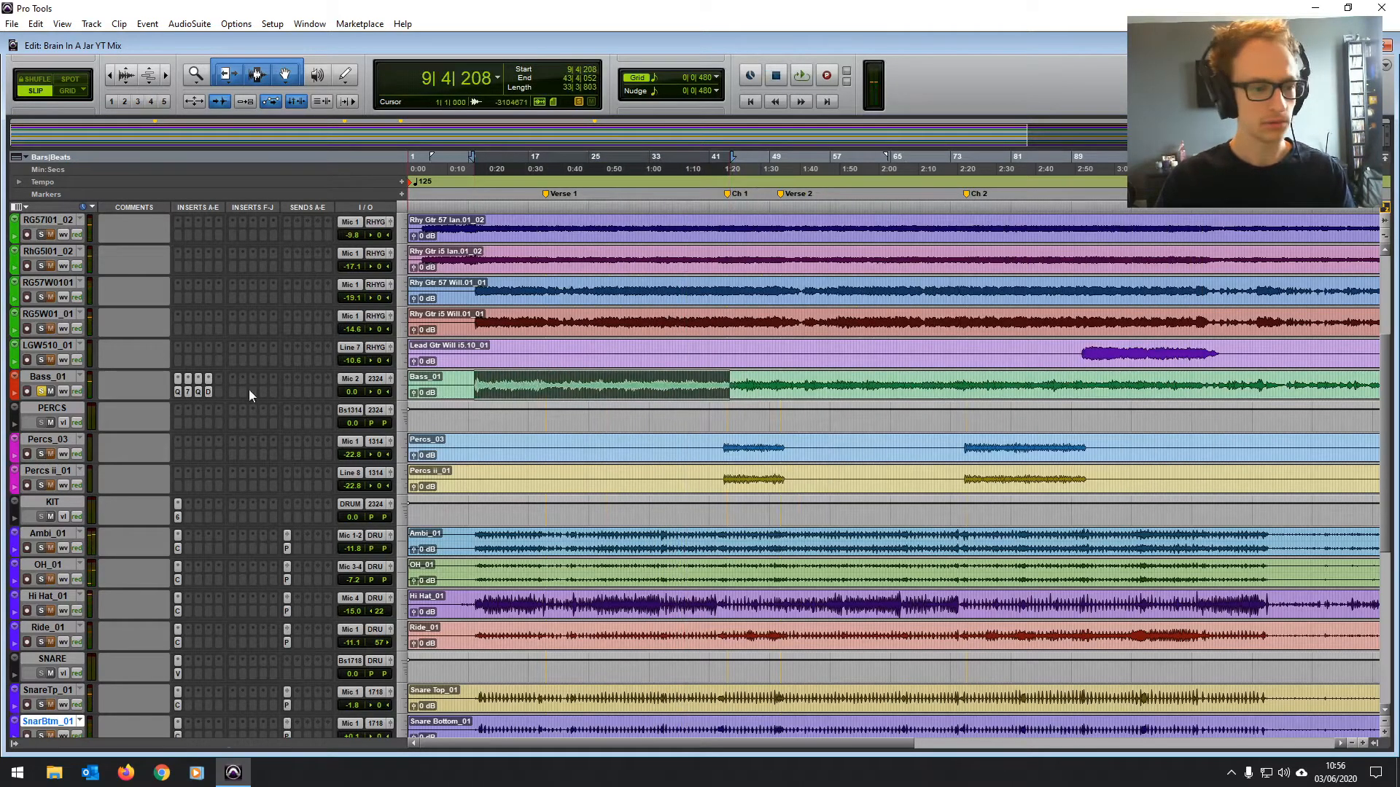
{"action": "left_click", "coordinate": [41, 579]}
{"action": "key", "text": "space"}
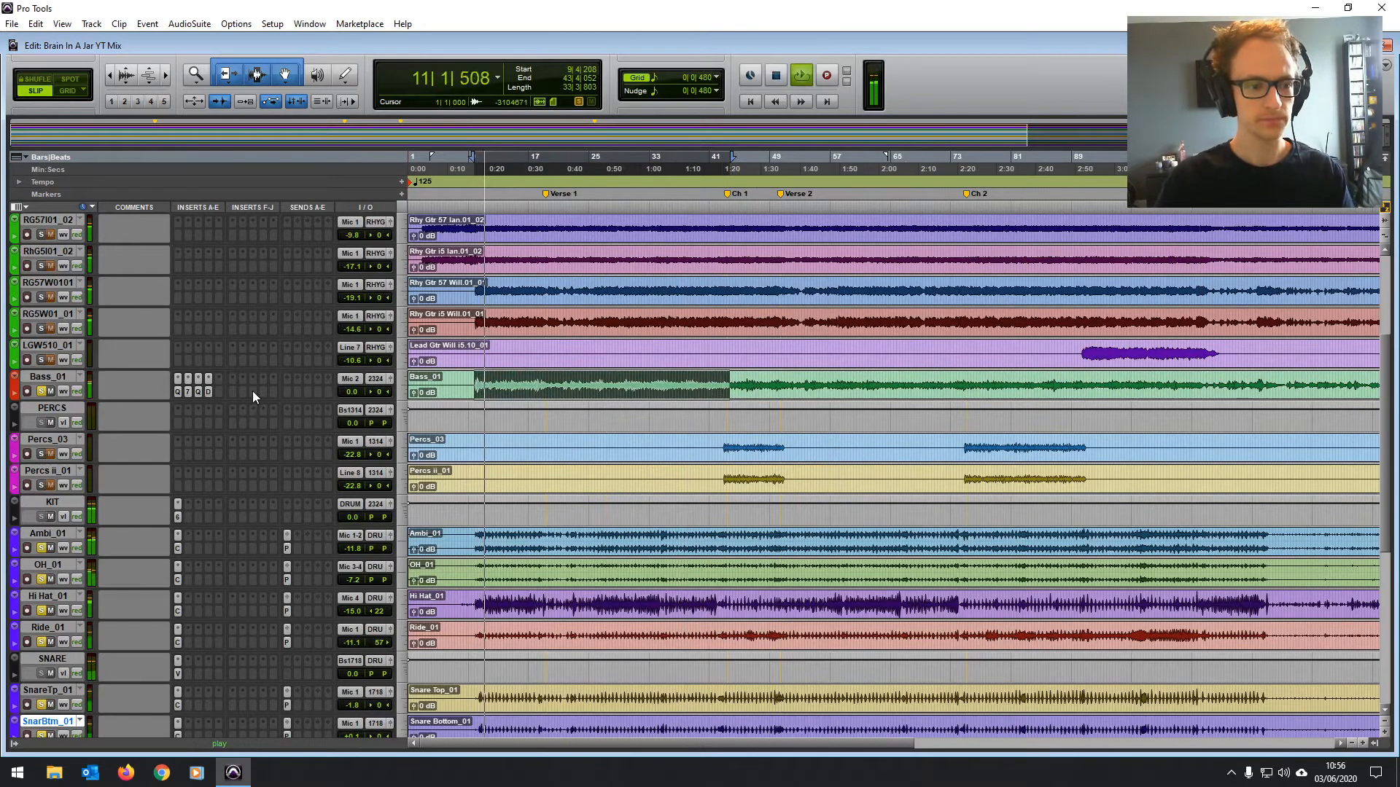
Review the bass track's first EQ during playback, close it, and extend the bass selection to about bar 52.
{"action": "left_click", "coordinate": [187, 391]}
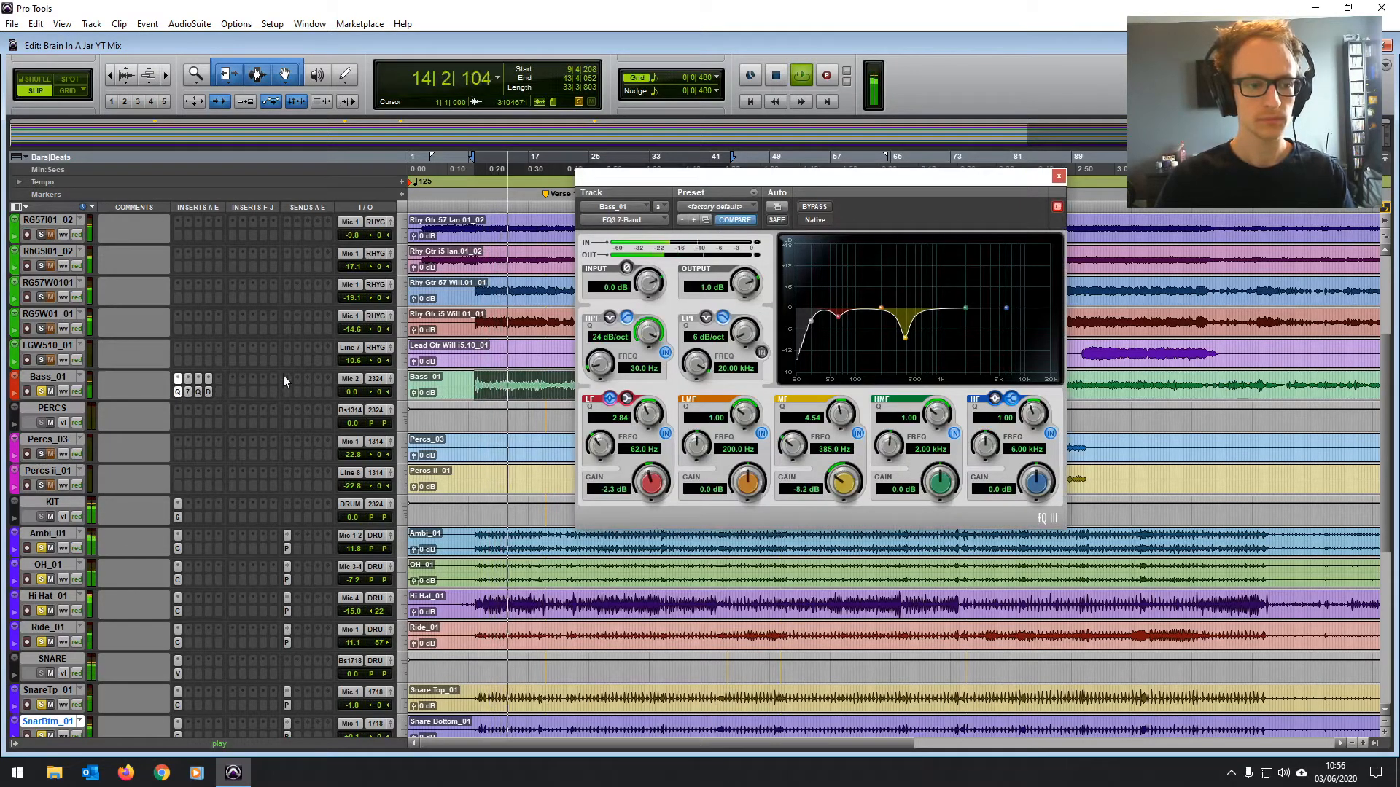
{"action": "left_click", "coordinate": [1059, 176]}
{"action": "left_click", "coordinate": [651, 381]}
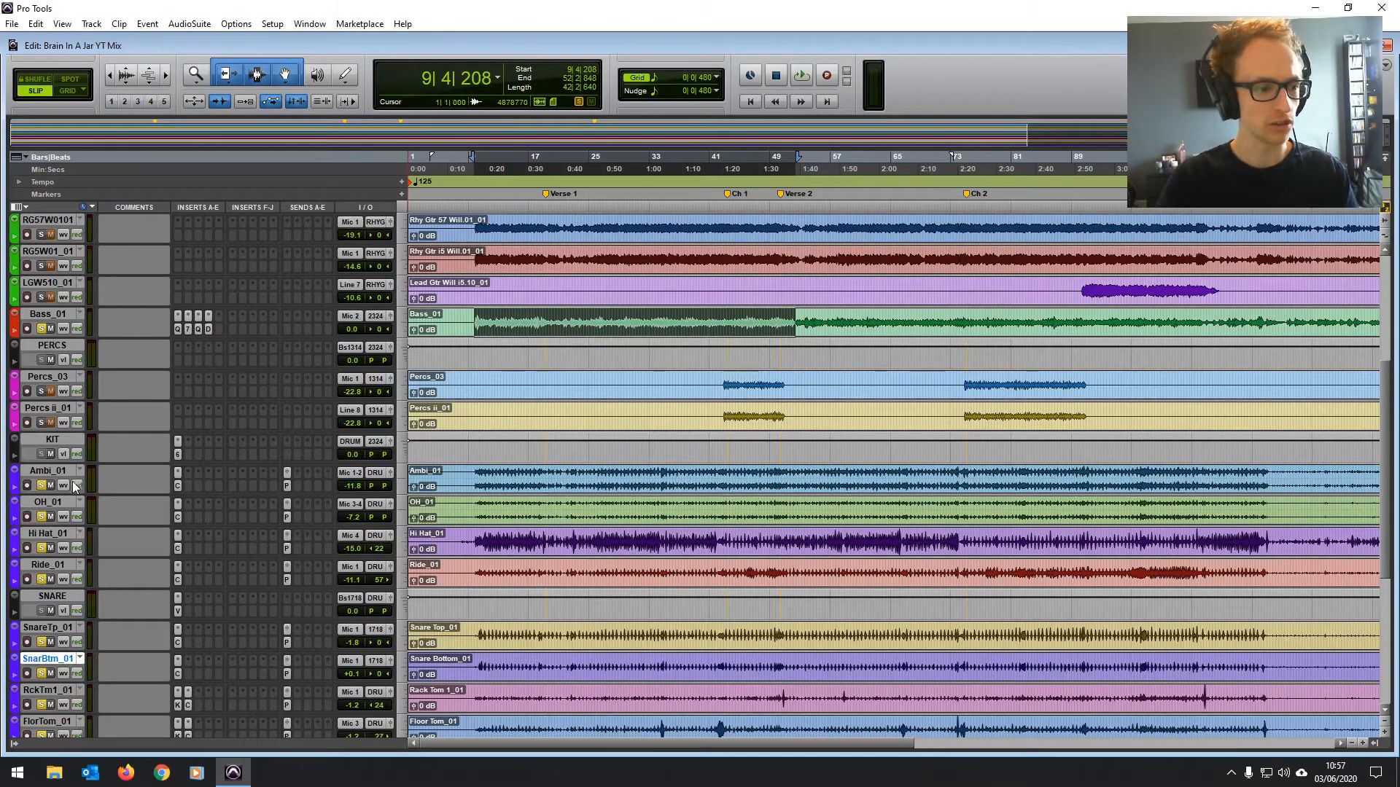
Check the track groups in the mix window and narrow the solo to the bass and the kick tracks.
{"action": "key", "text": "ctrl+equal"}
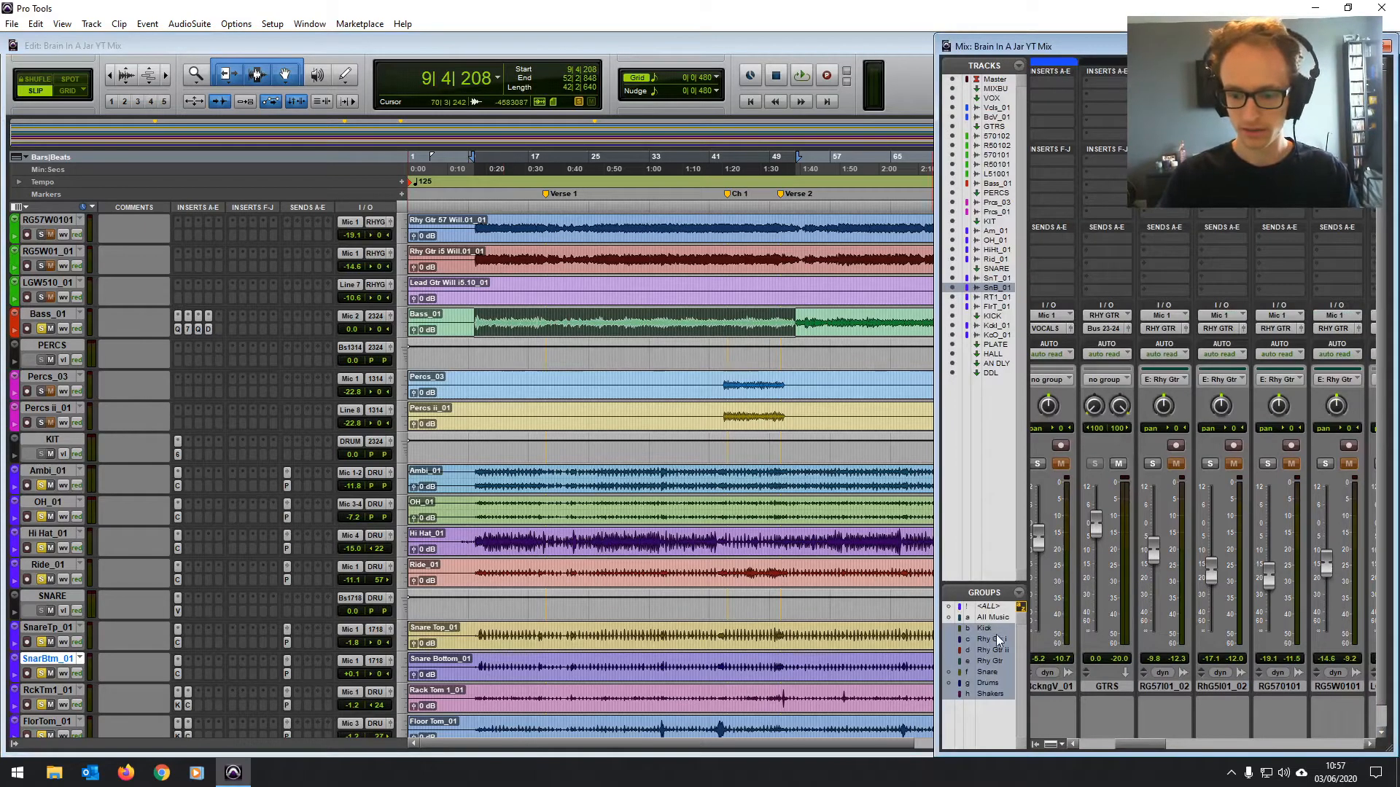
{"action": "key", "text": "ctrl+equal"}
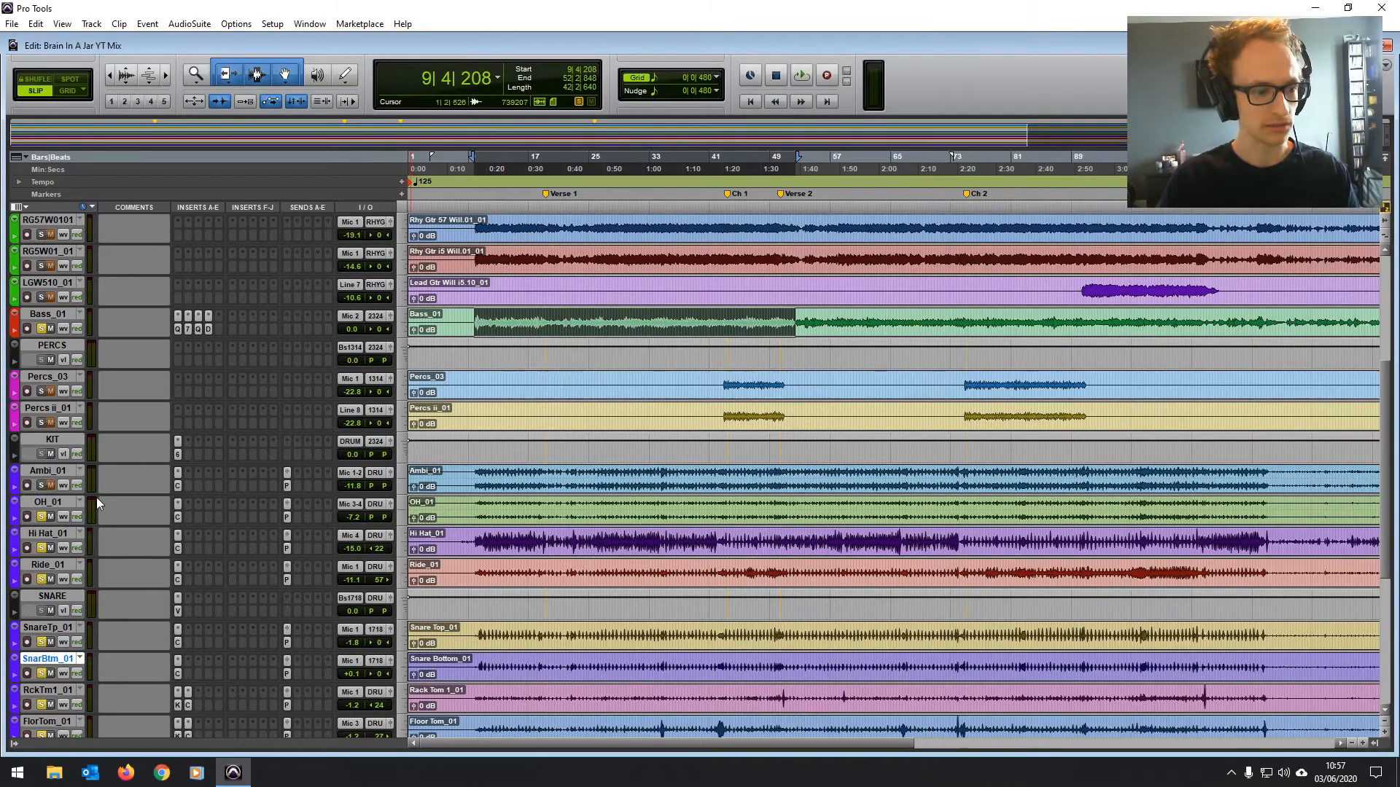
{"action": "scroll", "coordinate": [70, 549], "scroll_direction": "down", "scroll_amount": 4}
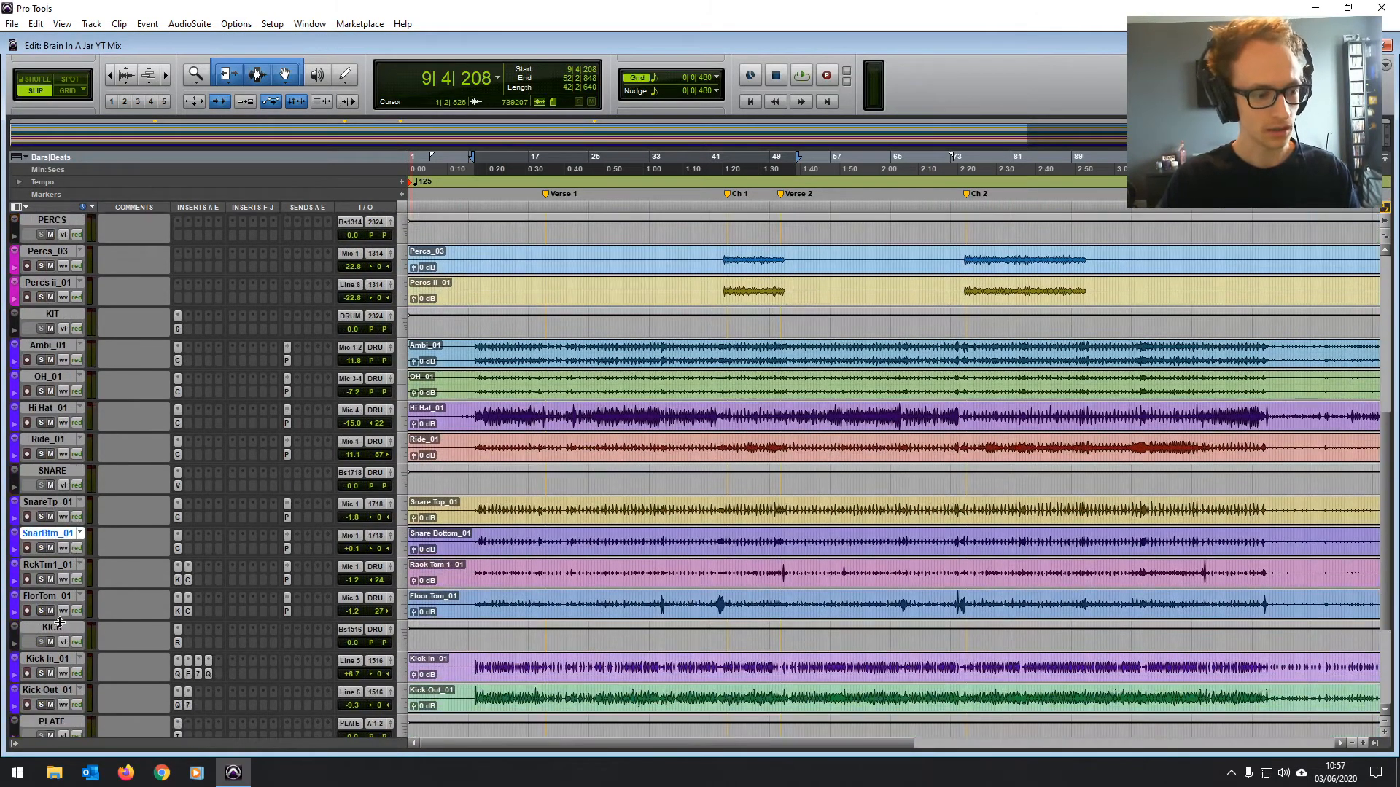
{"action": "scroll", "coordinate": [54, 334], "scroll_direction": "up", "scroll_amount": 4}
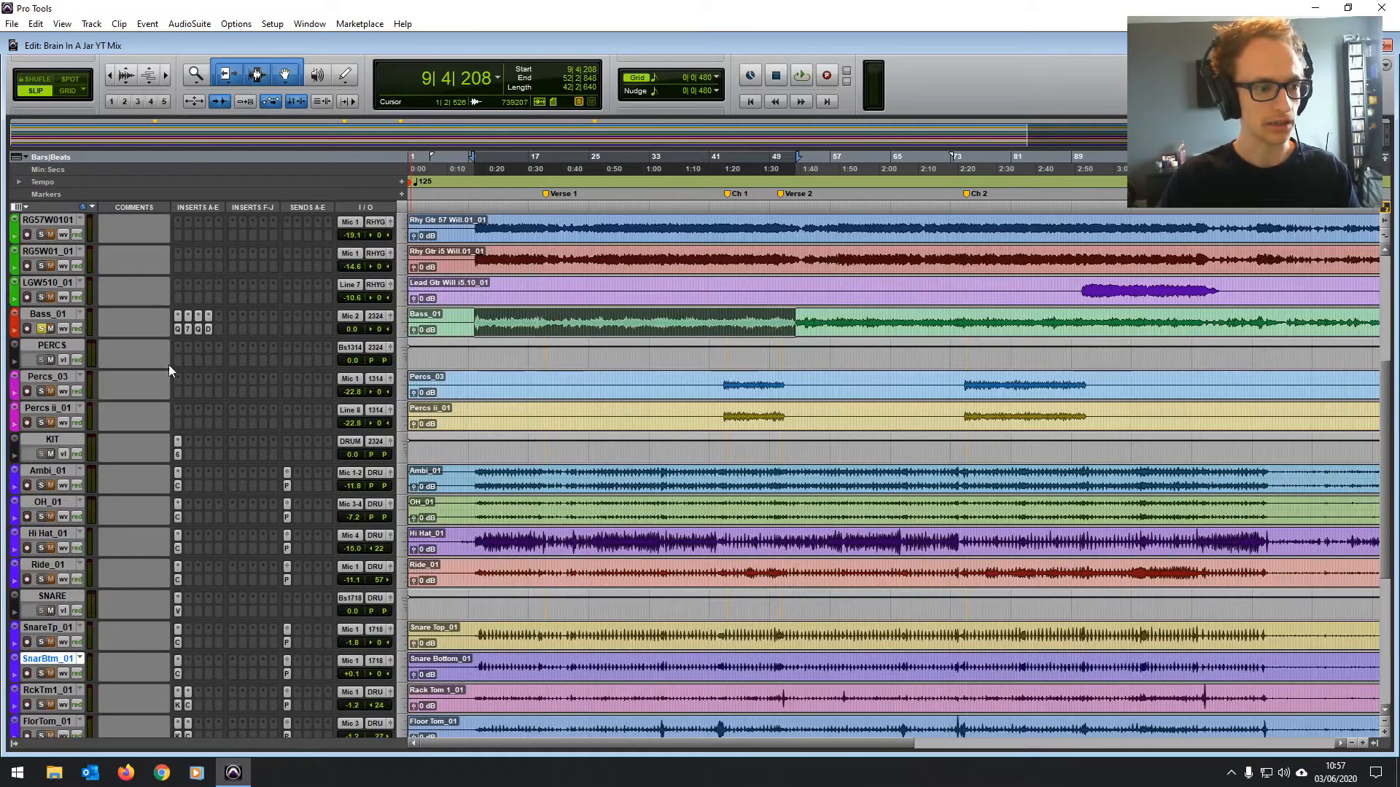
{"action": "scroll", "coordinate": [279, 551], "scroll_direction": "down", "scroll_amount": 2}
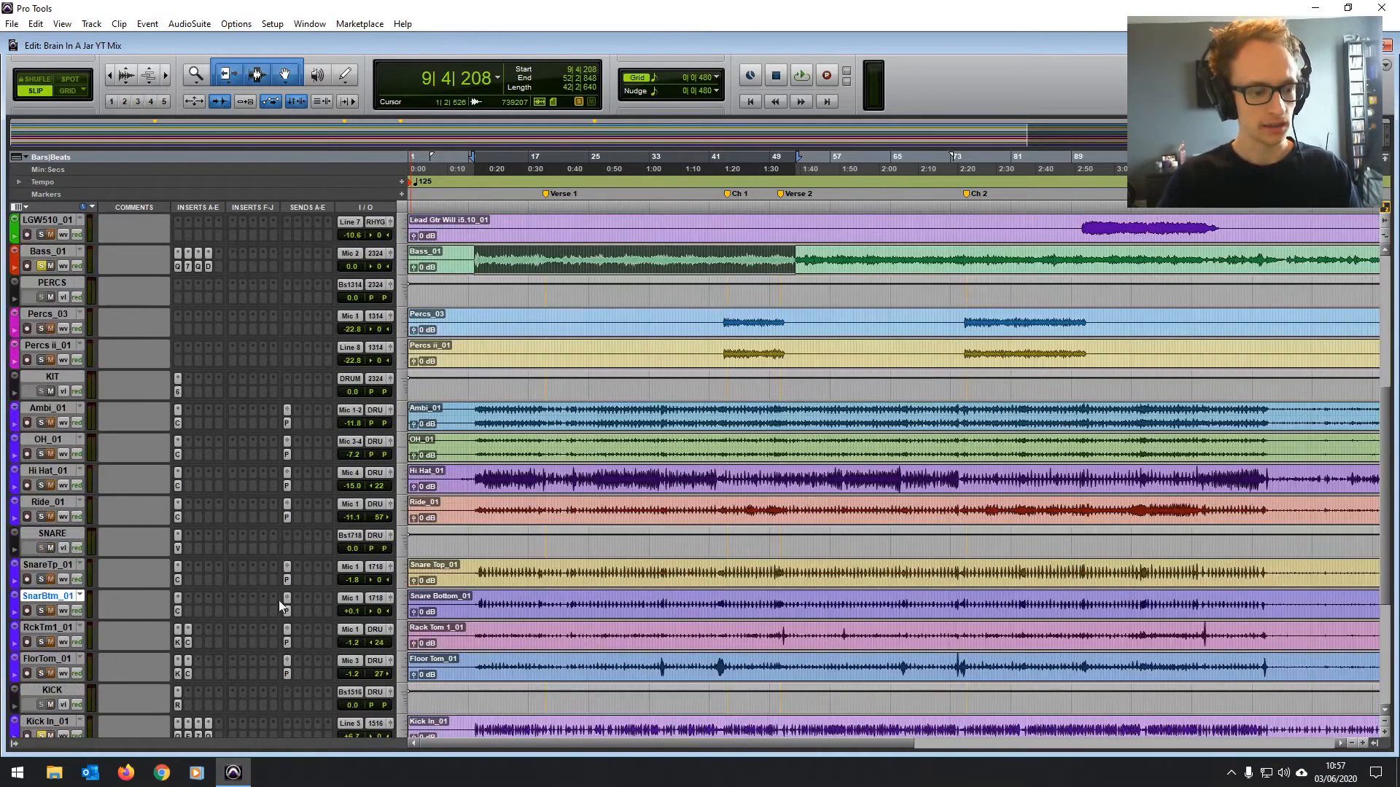
Add a send from the Kick In track to mono Bus 50 and set its level to 0 dB.
{"action": "scroll", "coordinate": [280, 663], "scroll_direction": "down", "scroll_amount": 3}
{"action": "left_click", "coordinate": [283, 632]}
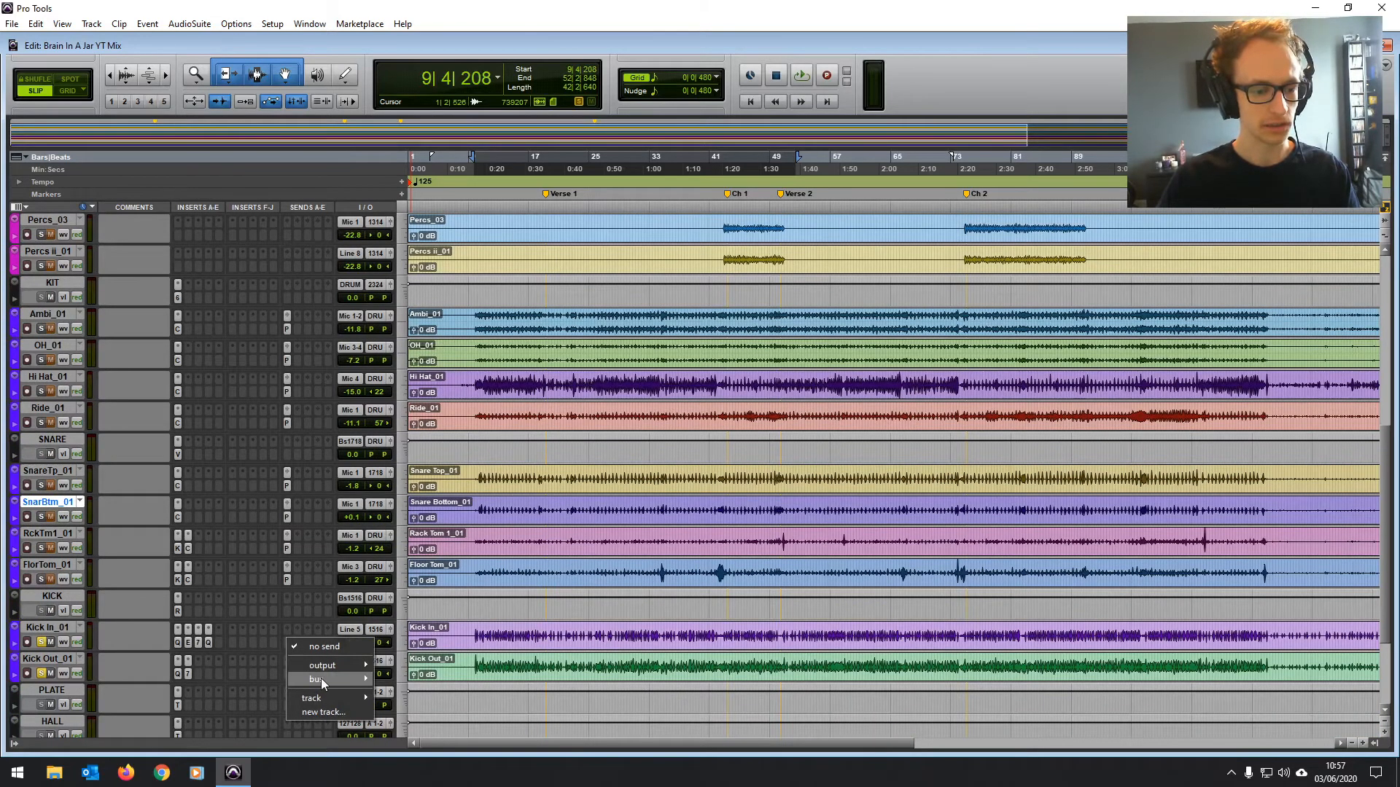
{"action": "mouse_move", "coordinate": [321, 678]}
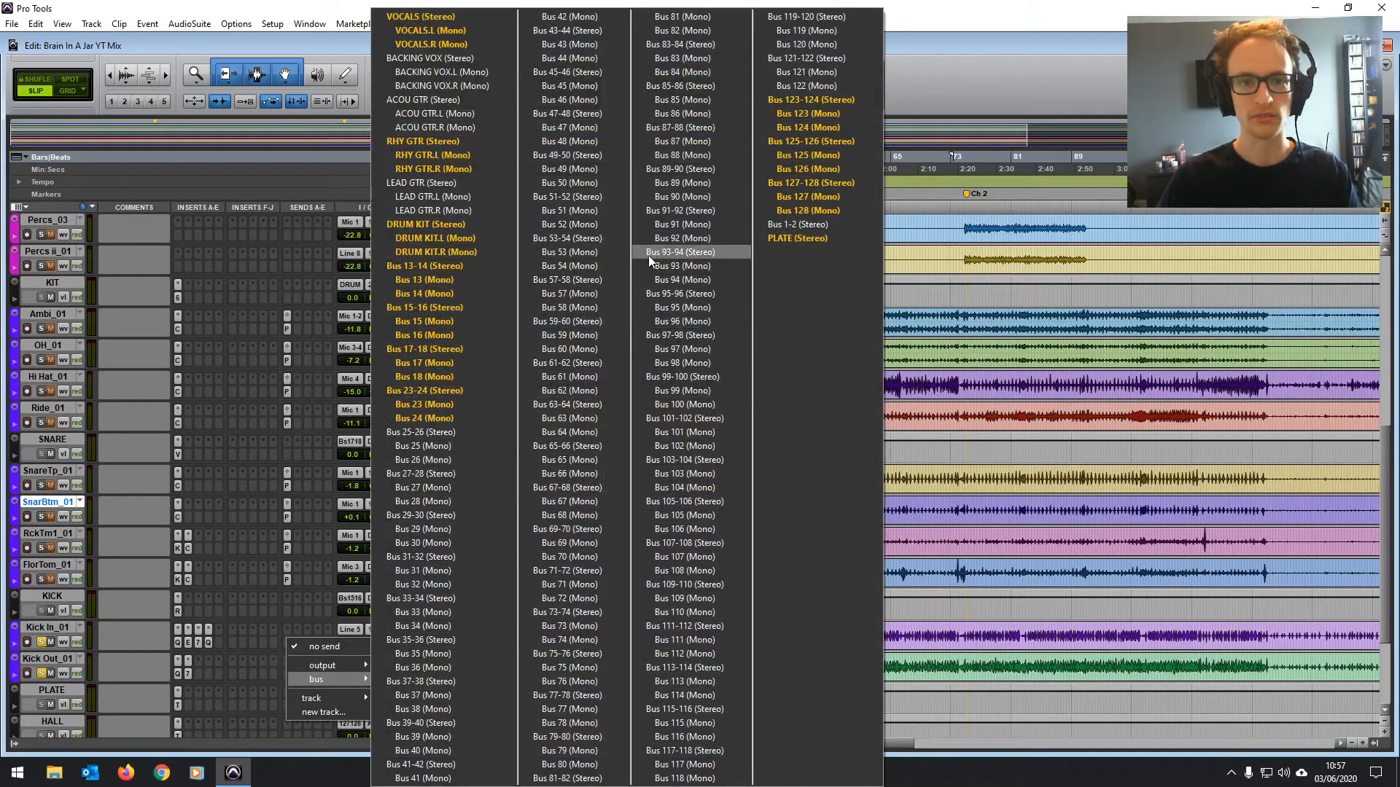
{"action": "left_click", "coordinate": [589, 184]}
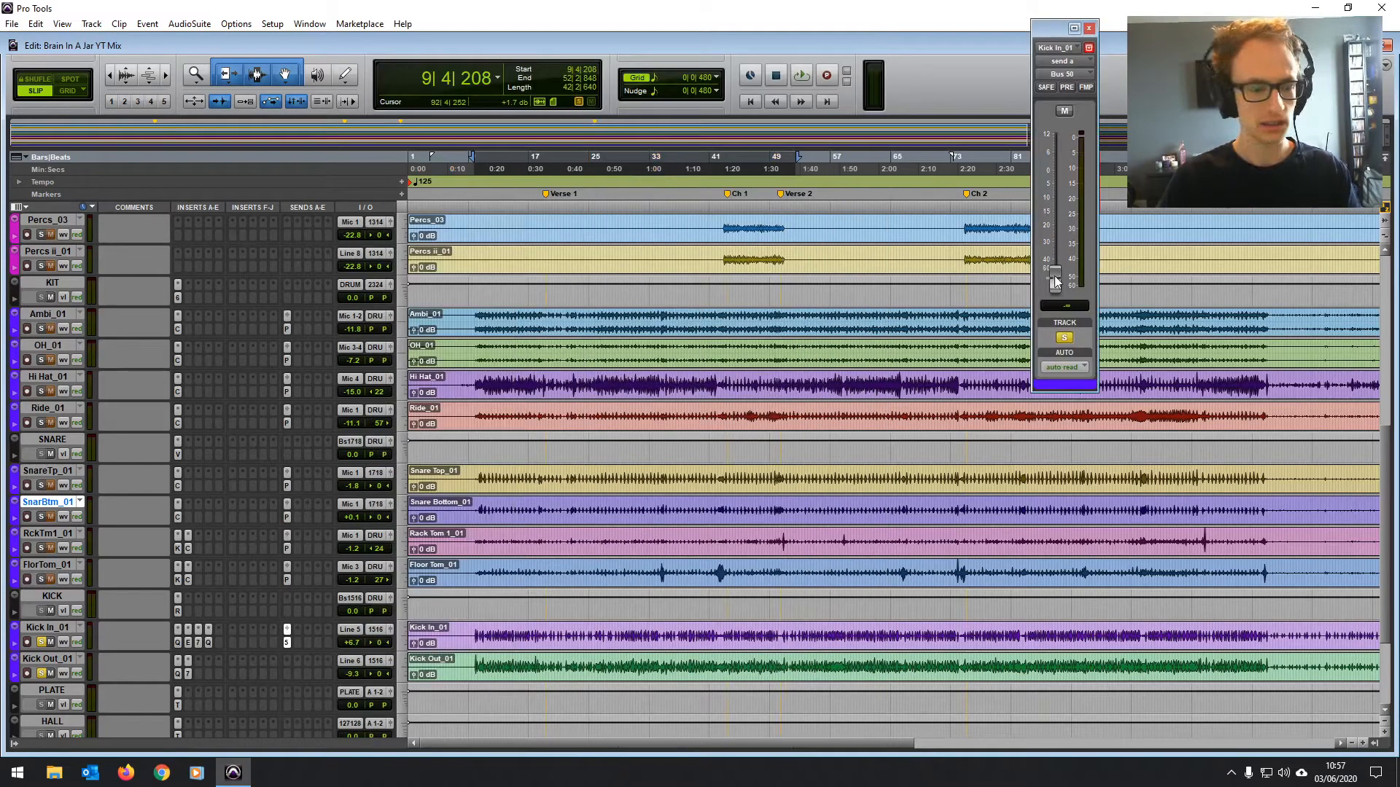
{"action": "left_click", "coordinate": [1055, 282], "text": "alt"}
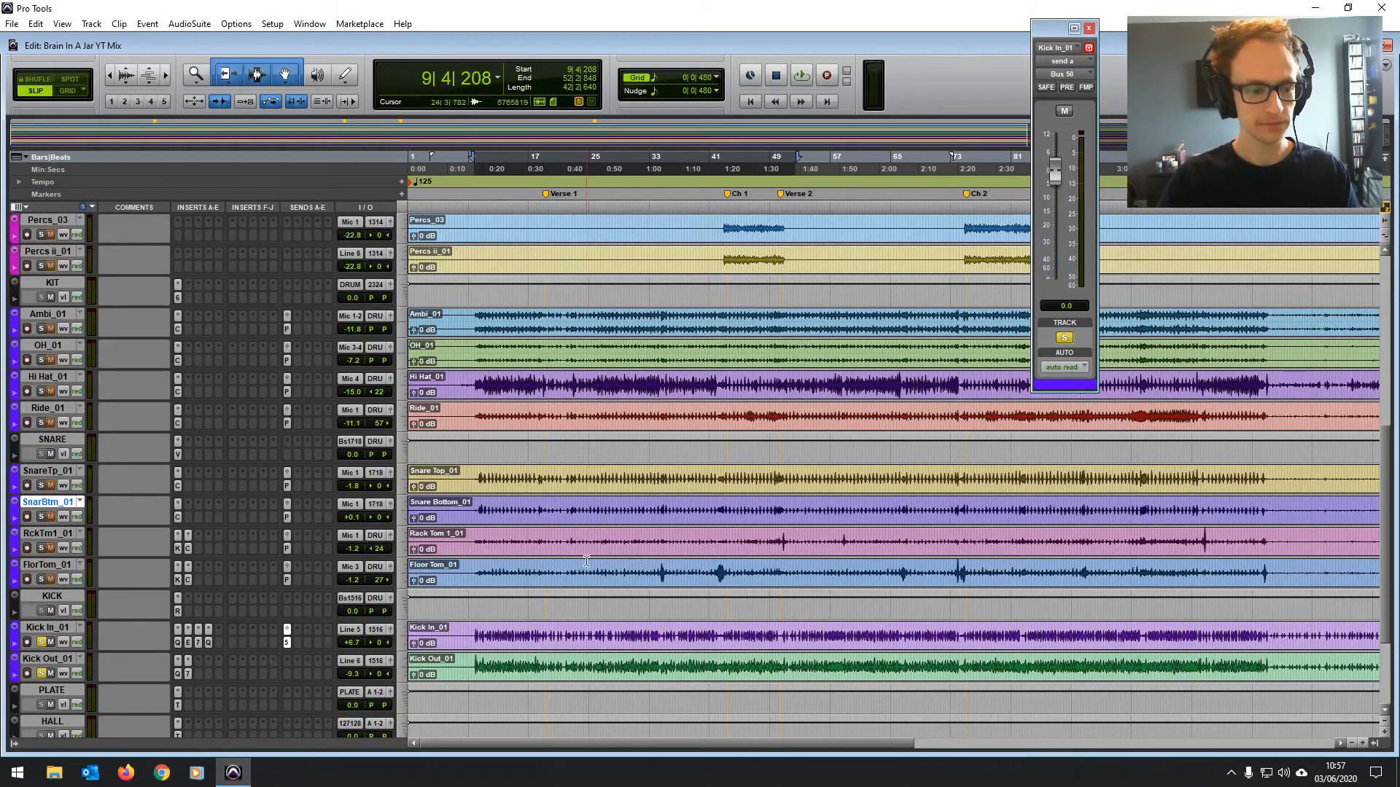
Enlarge the bass track's height and insert the mono Dyn3 Compressor/Limiter in its fifth insert slot.
{"action": "scroll", "coordinate": [586, 561], "scroll_direction": "up", "scroll_amount": 6}
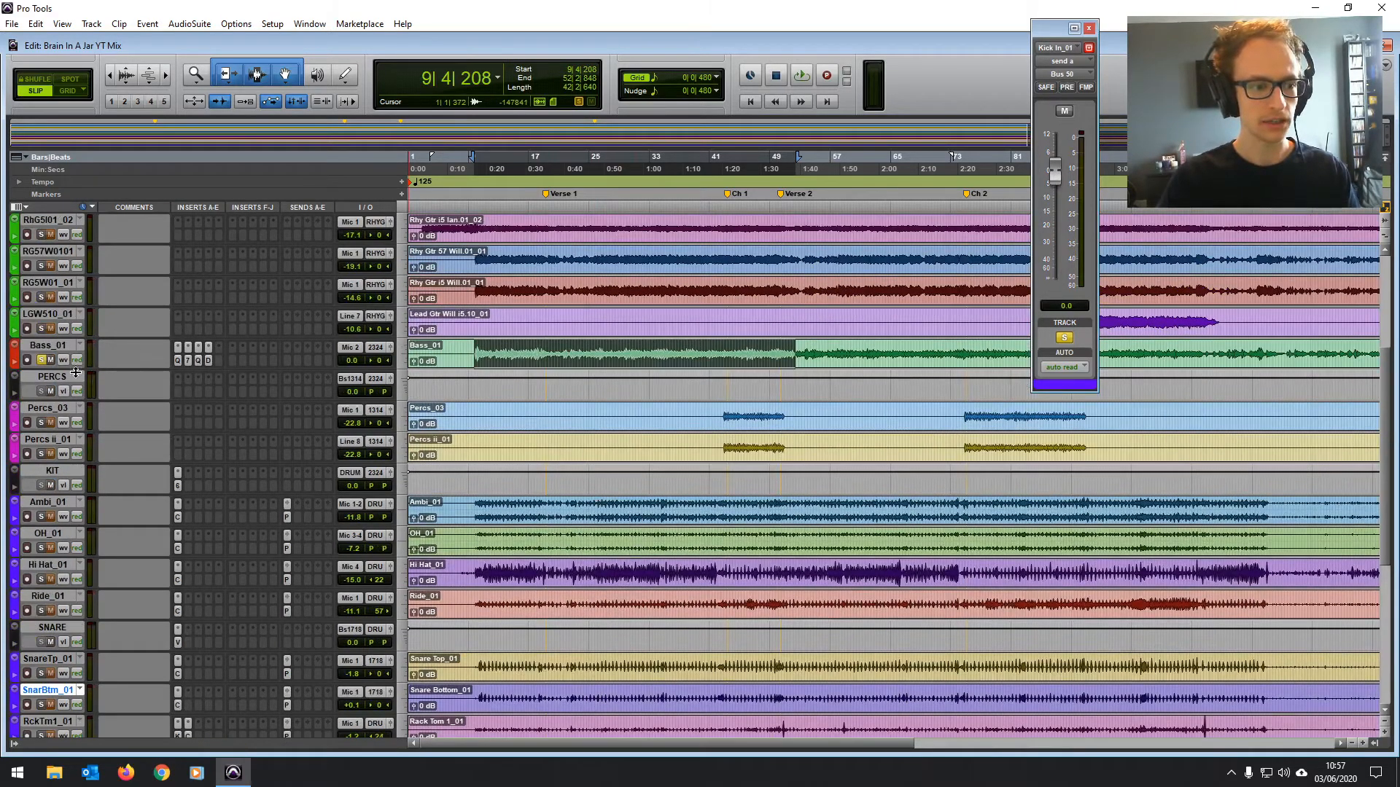
{"action": "left_click_drag", "start_coordinate": [75, 373], "coordinate": [75, 408]}
{"action": "left_click", "coordinate": [195, 401]}
{"action": "mouse_move", "coordinate": [242, 430]}
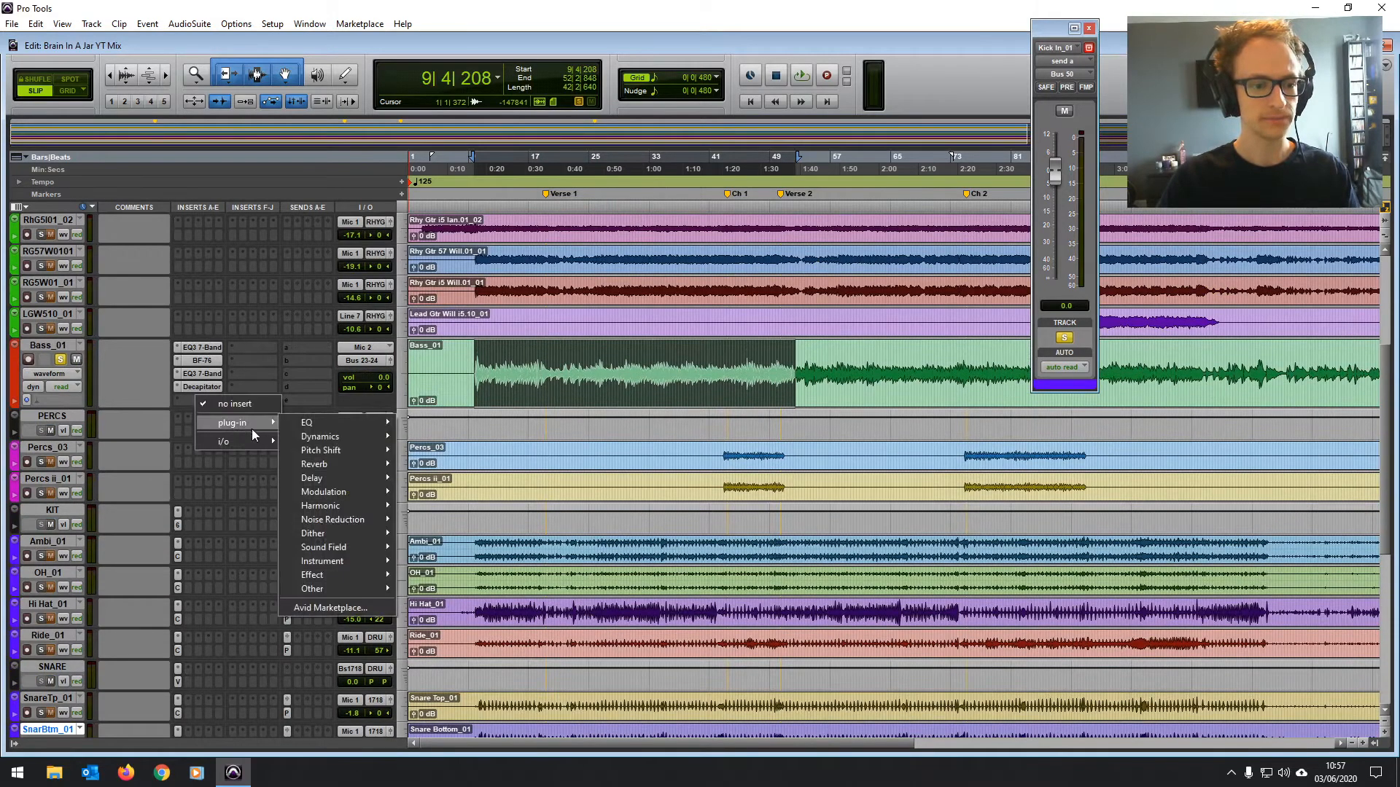
{"action": "mouse_move", "coordinate": [312, 436]}
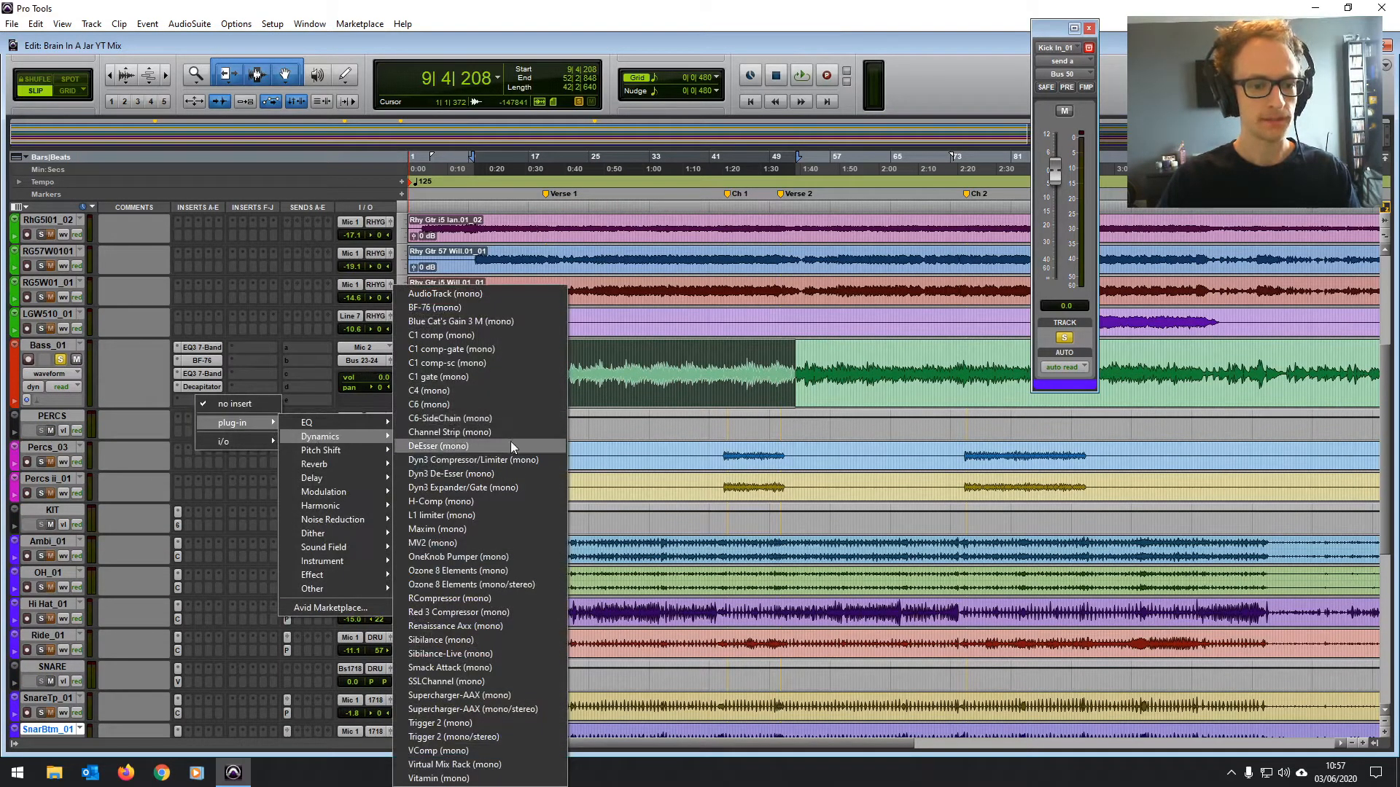
{"action": "left_click", "coordinate": [506, 459]}
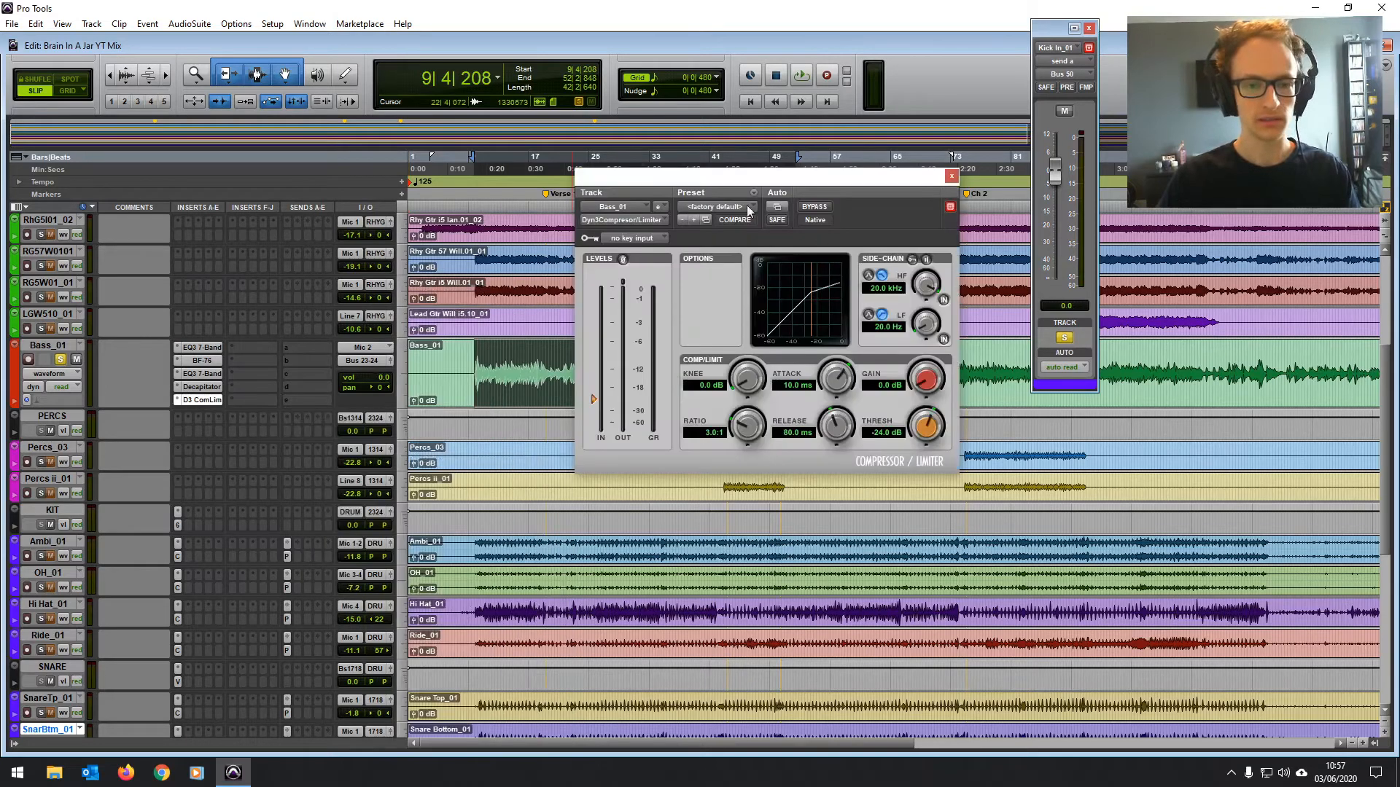
Set the bass compressor's key input to Bus 50, enable its external side-chain, and play the selection.
{"action": "left_click", "coordinate": [646, 239]}
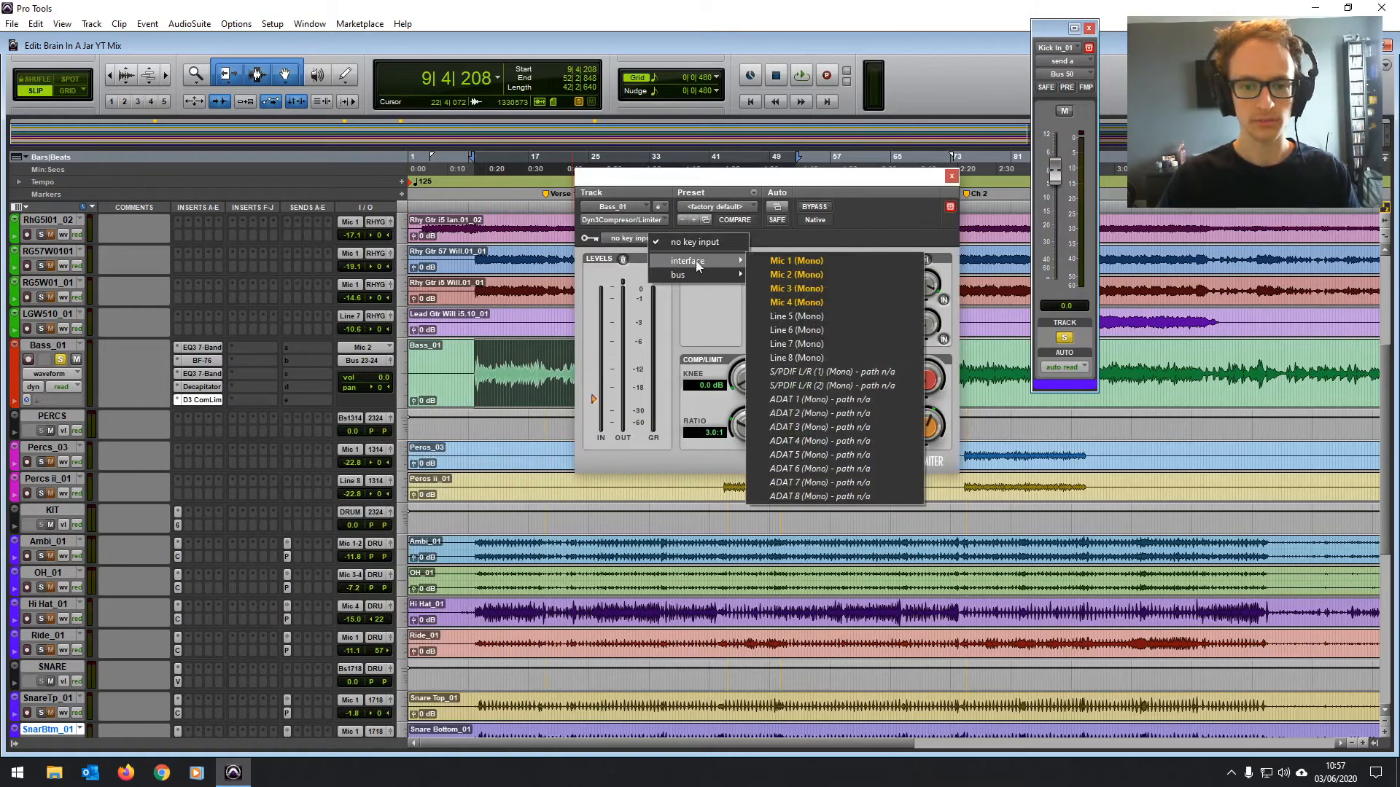
{"action": "mouse_move", "coordinate": [685, 275]}
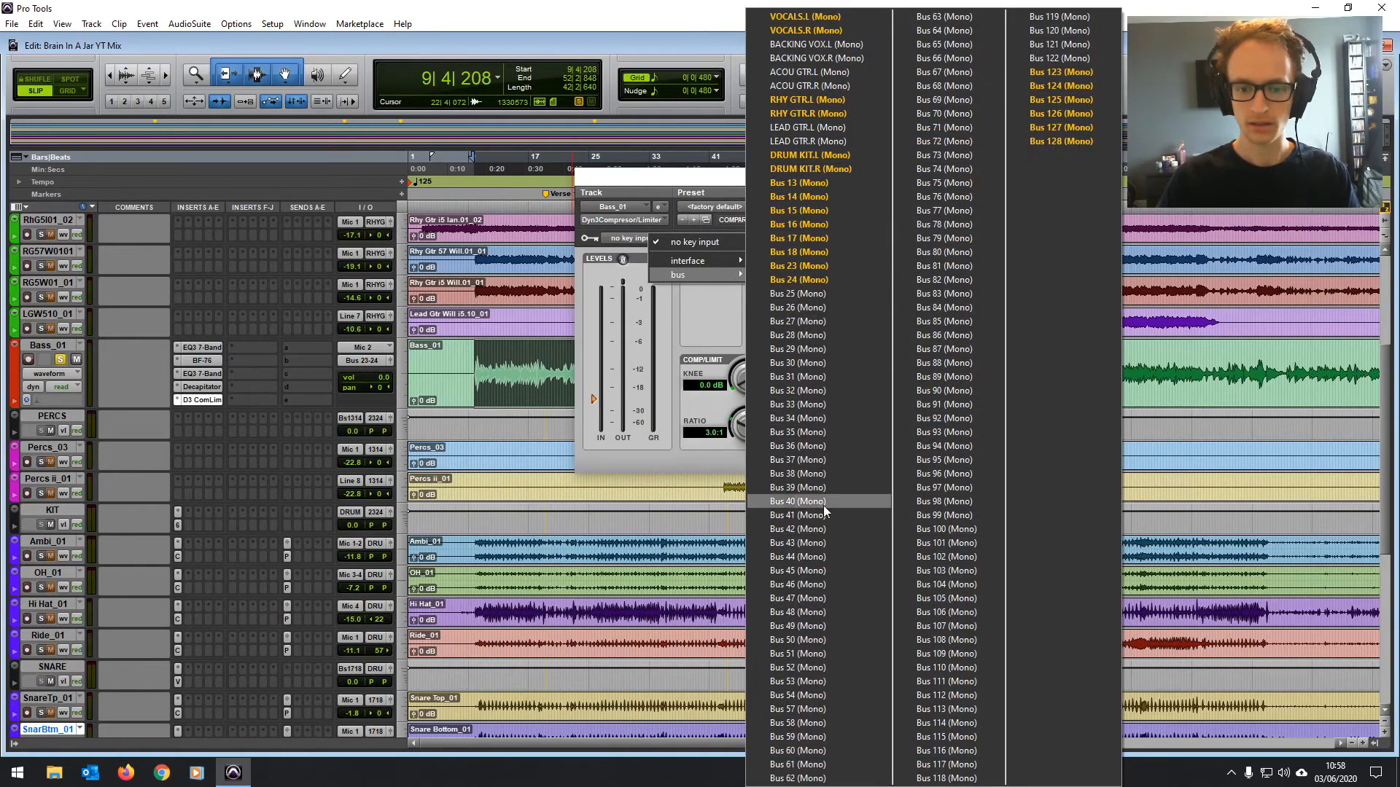
{"action": "left_click", "coordinate": [797, 640]}
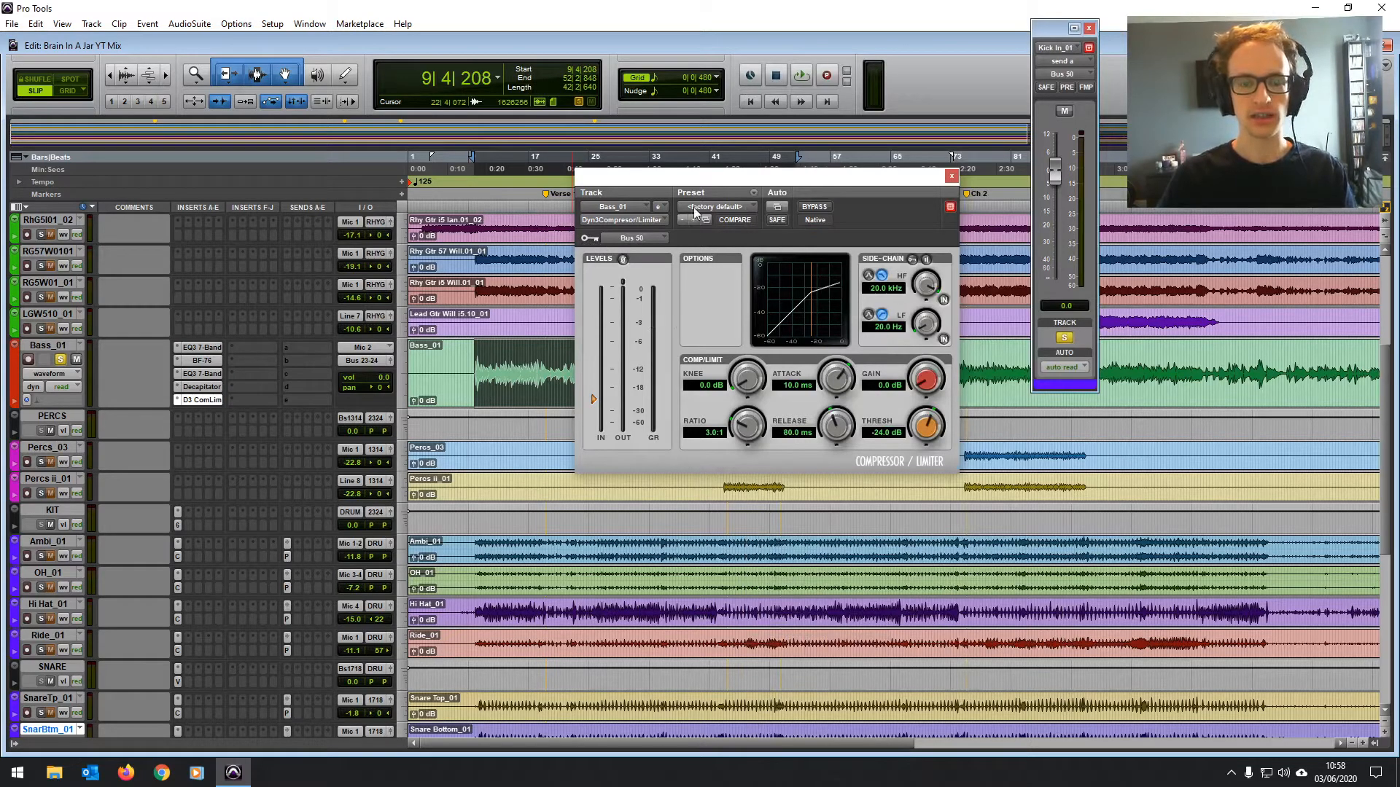
{"action": "left_click_drag", "start_coordinate": [683, 177], "coordinate": [653, 184]}
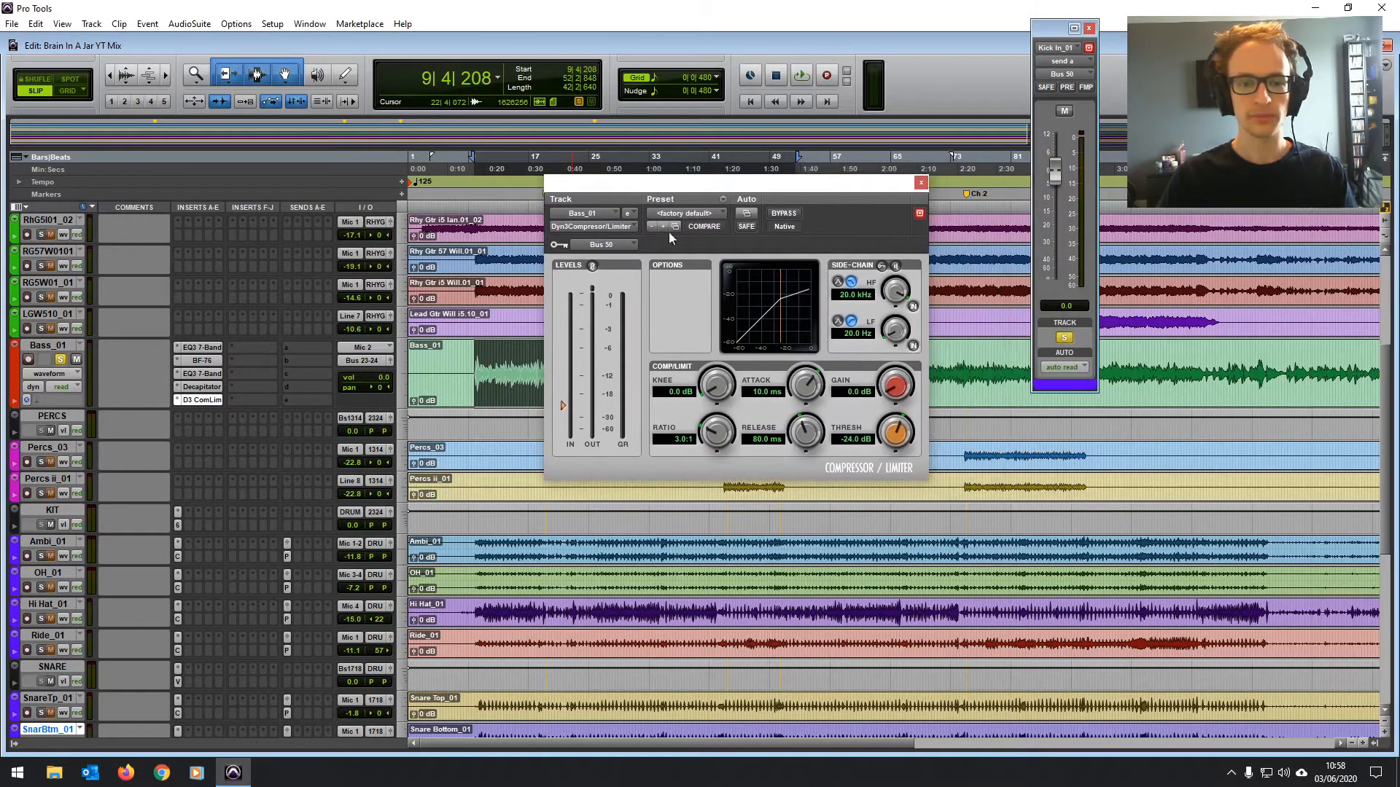
{"action": "left_click", "coordinate": [882, 268]}
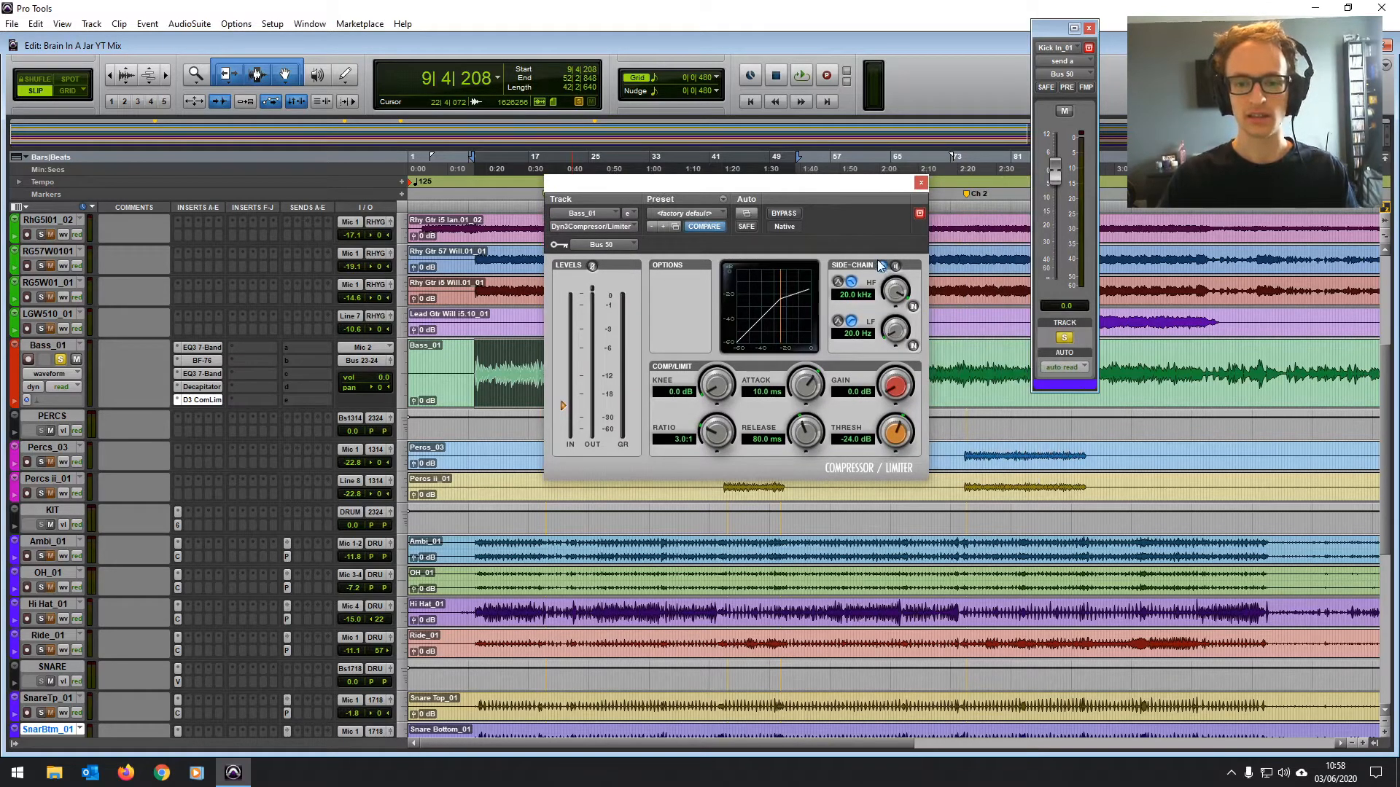
{"action": "key", "text": "space"}
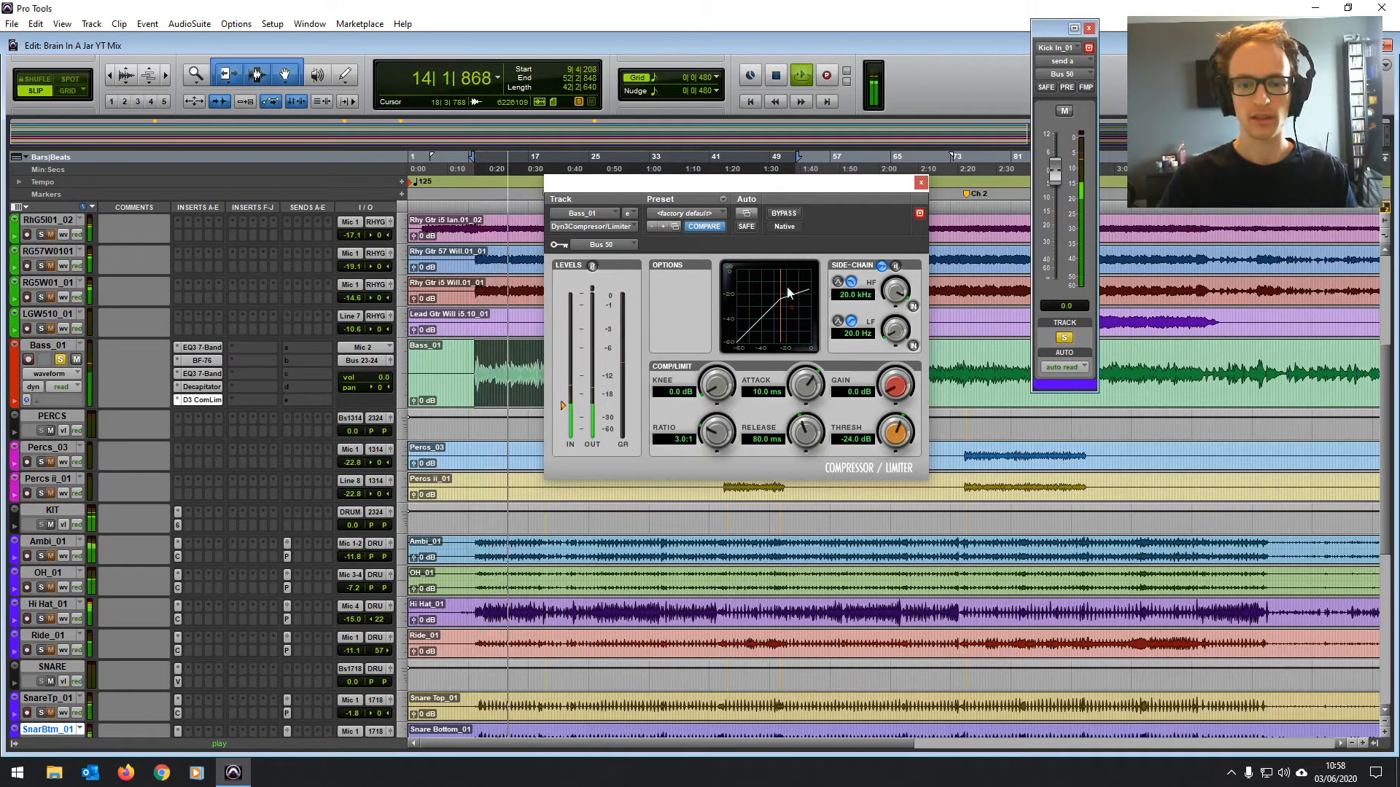
Set the bass side-chain compressor's attack to 166.1 µs, release to 18.1 ms, threshold to -13.1 dB and knee to 2.2 dB, and close it.
{"action": "left_click_drag", "start_coordinate": [893, 436], "coordinate": [889, 408]}
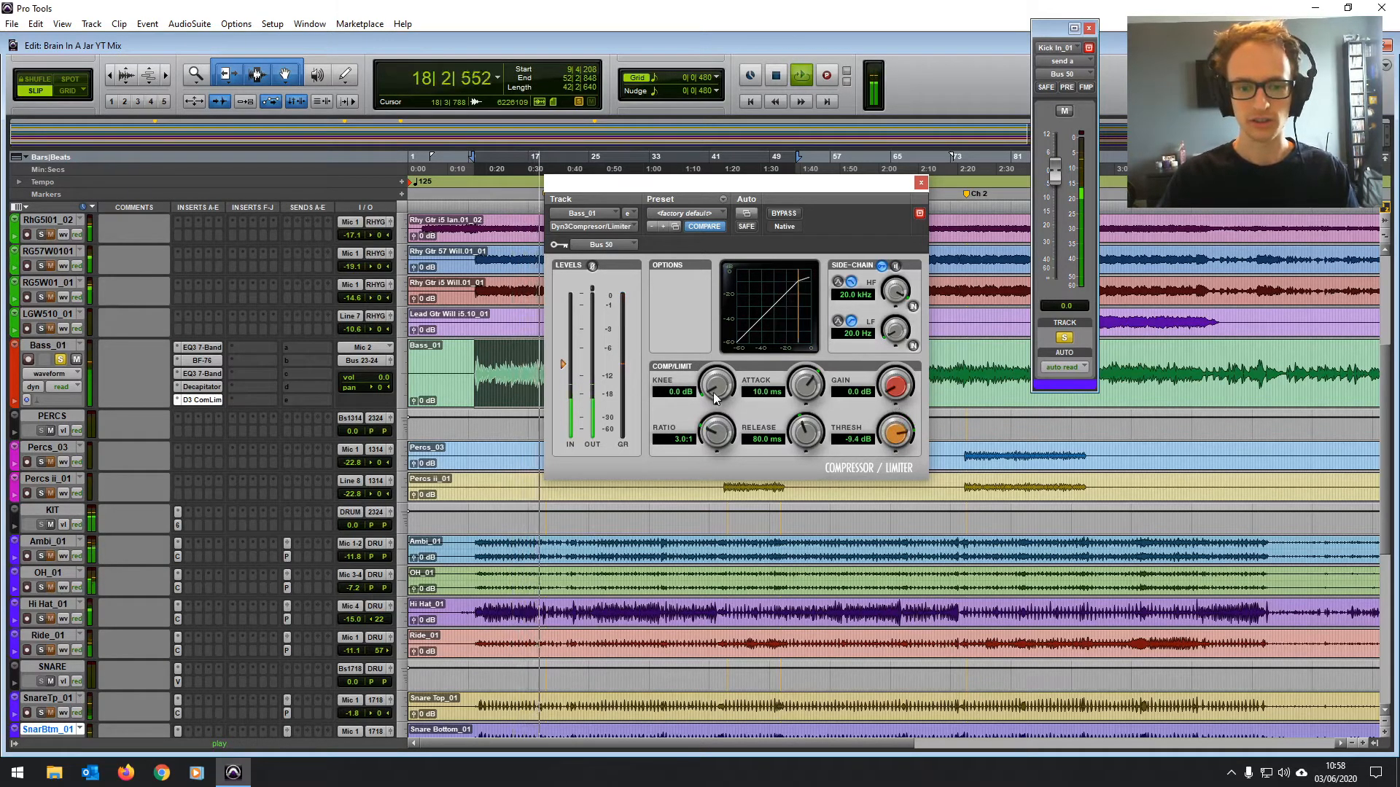
{"action": "left_click_drag", "start_coordinate": [787, 397], "coordinate": [807, 435]}
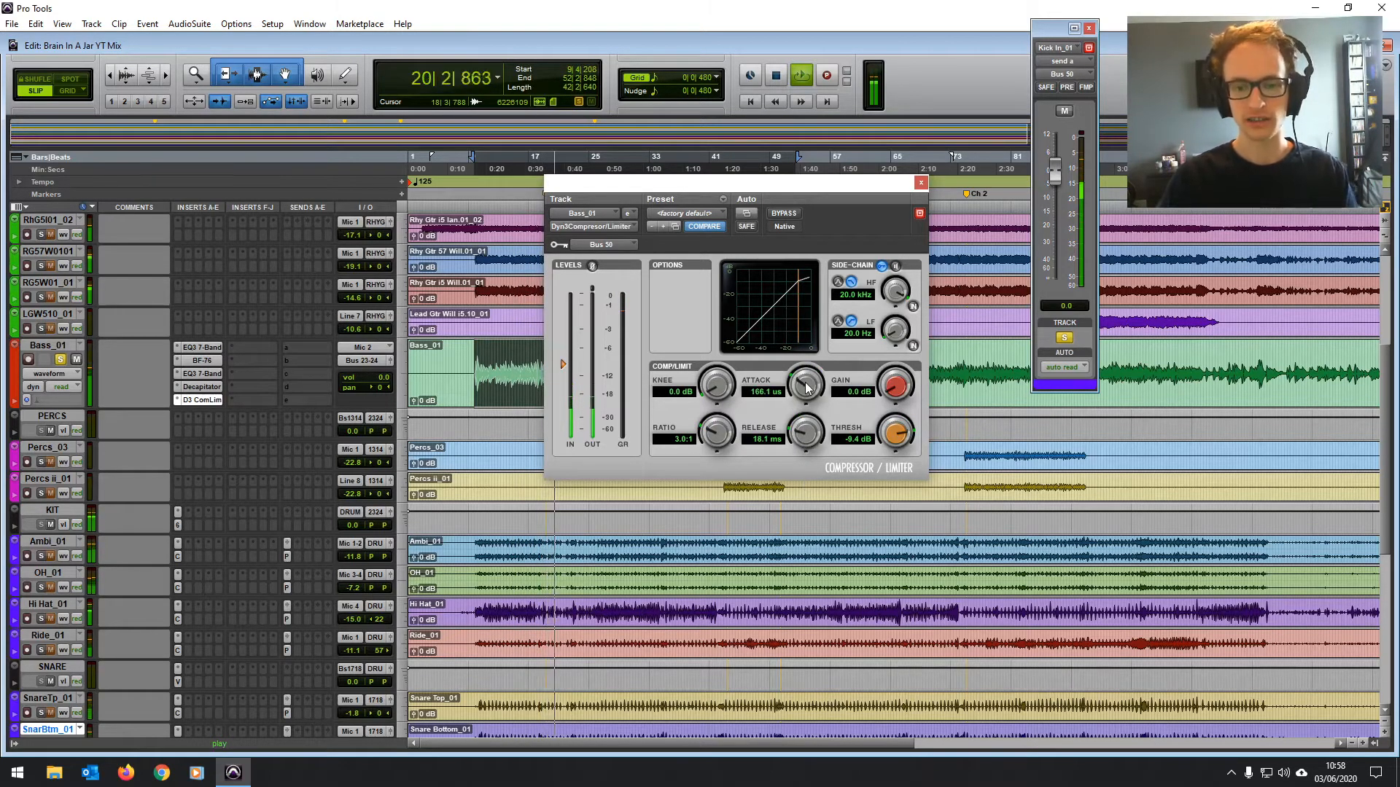
{"action": "left_click_drag", "start_coordinate": [907, 438], "coordinate": [891, 464]}
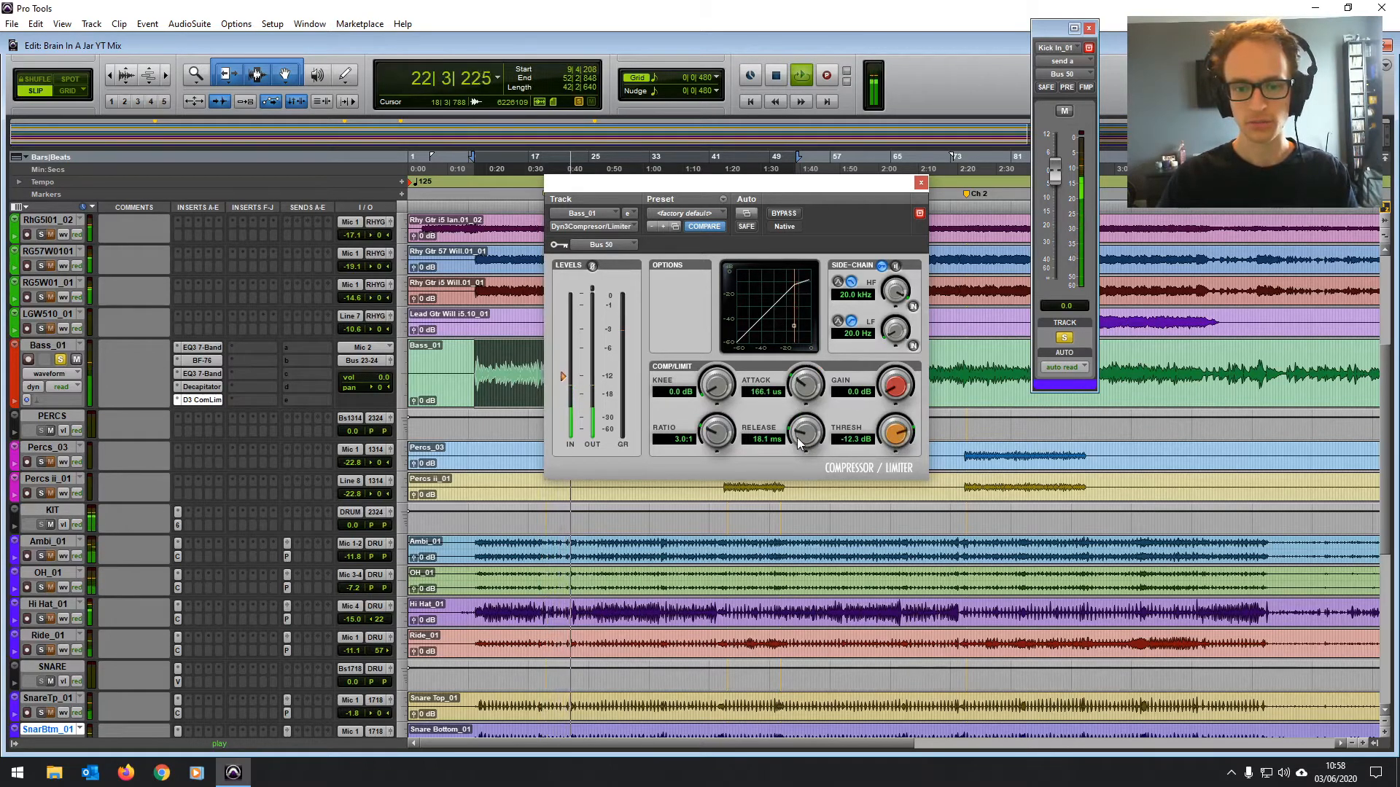
{"action": "mouse_move", "coordinate": [711, 403]}
{"action": "left_mouse_down"}
{"action": "mouse_move", "coordinate": [714, 377]}
{"action": "mouse_move", "coordinate": [712, 395]}
{"action": "left_mouse_up"}
{"action": "left_click_drag", "start_coordinate": [891, 429], "coordinate": [885, 436]}
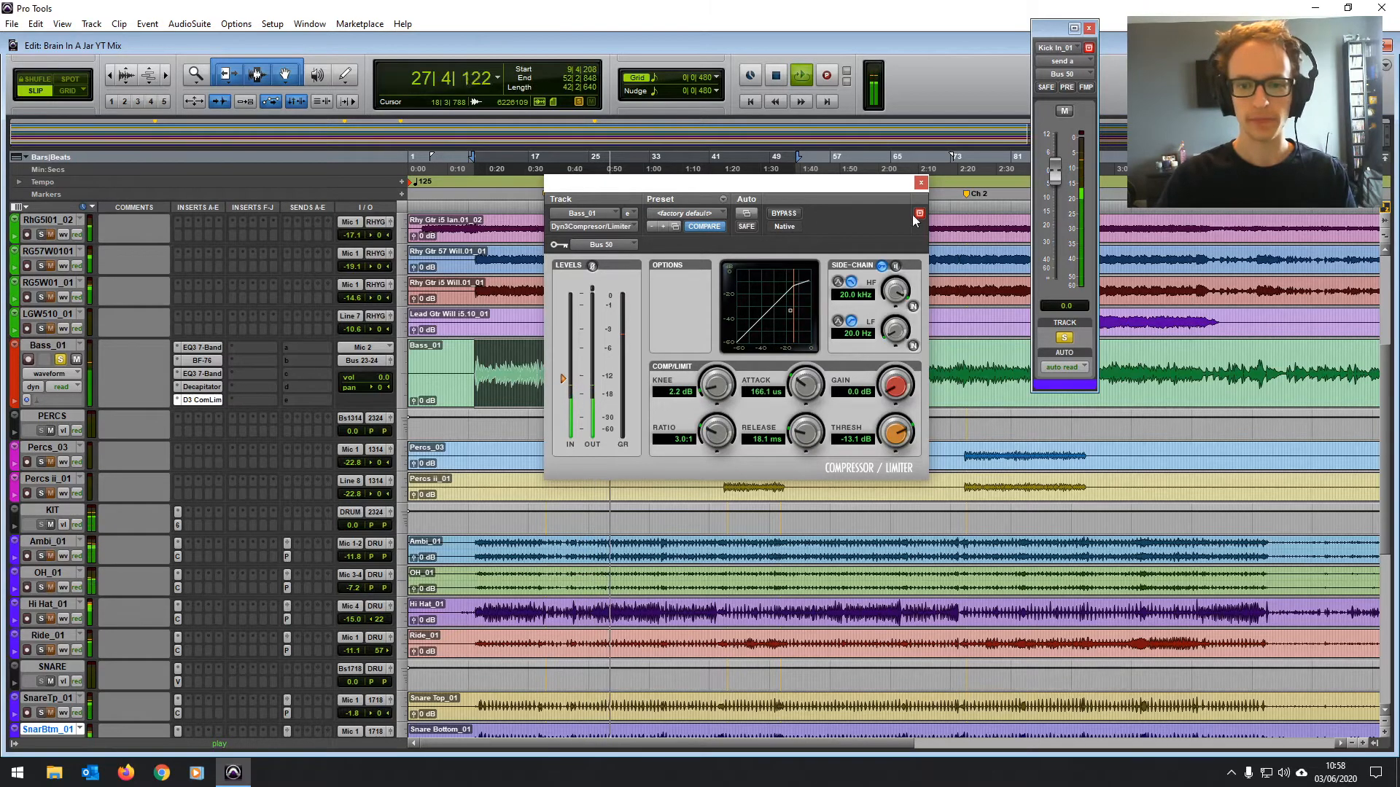
{"action": "left_click", "coordinate": [921, 182]}
Examine the EQ3 7-Band settings on the Kick In and Kick Out tracks while replaying the selection.
{"action": "scroll", "coordinate": [614, 434], "scroll_direction": "down", "scroll_amount": 5}
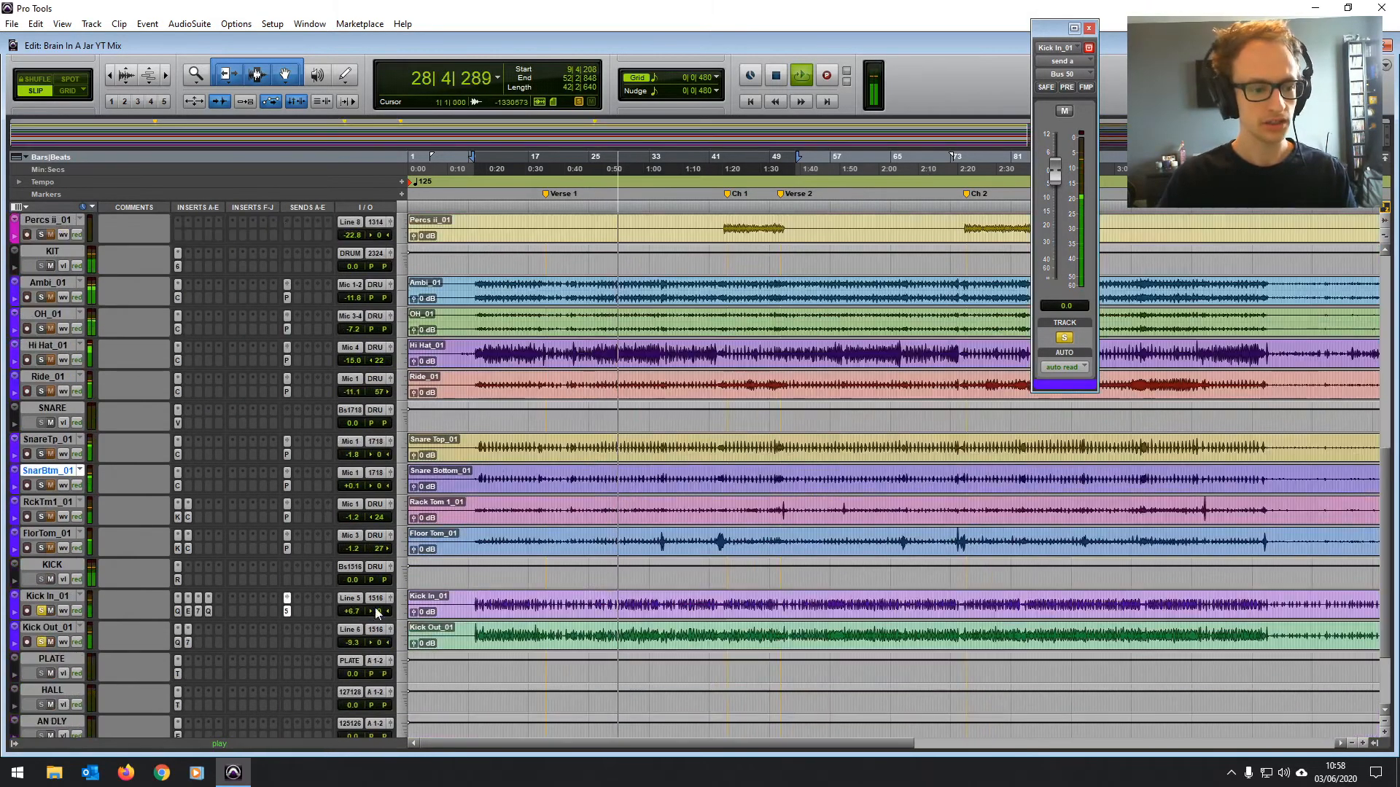
{"action": "left_click", "coordinate": [209, 611]}
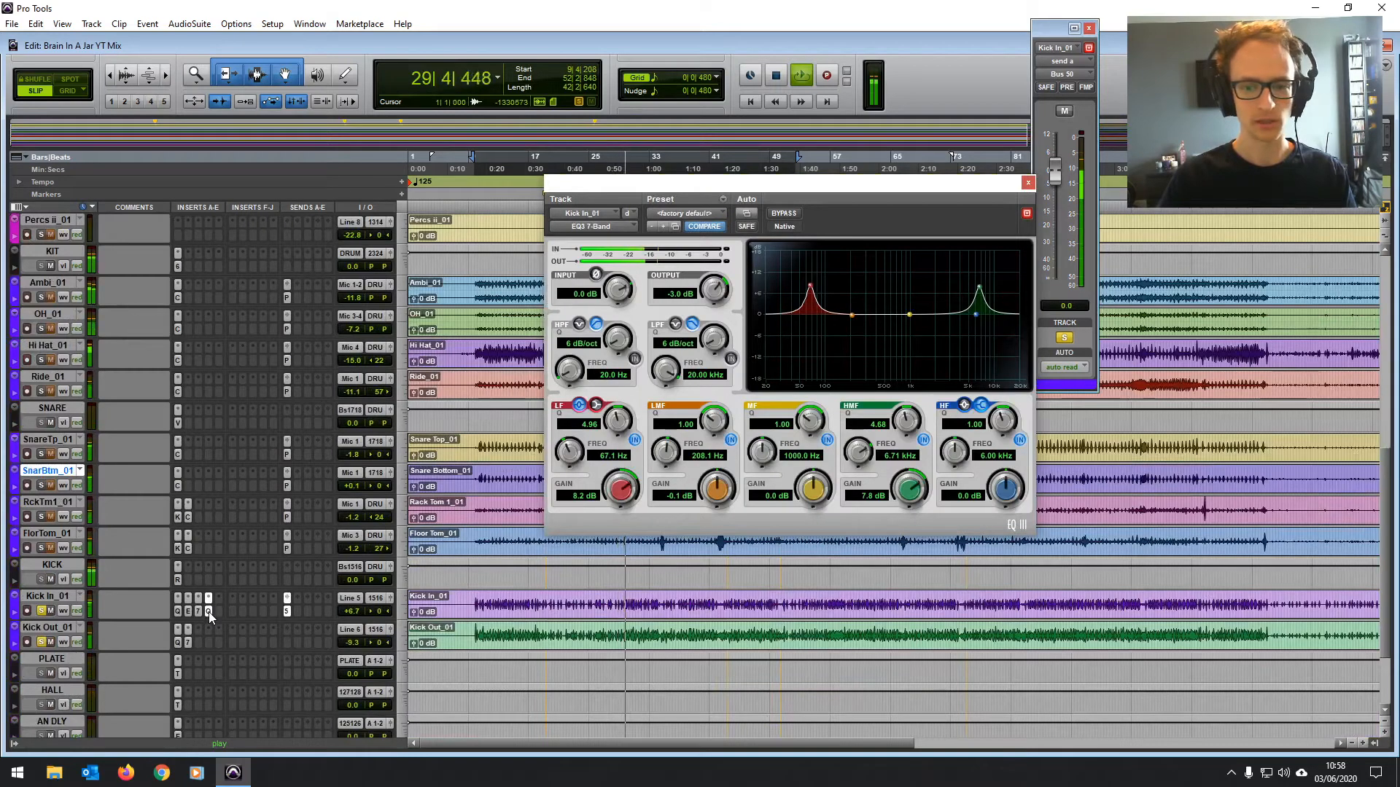
{"action": "key", "text": "space"}
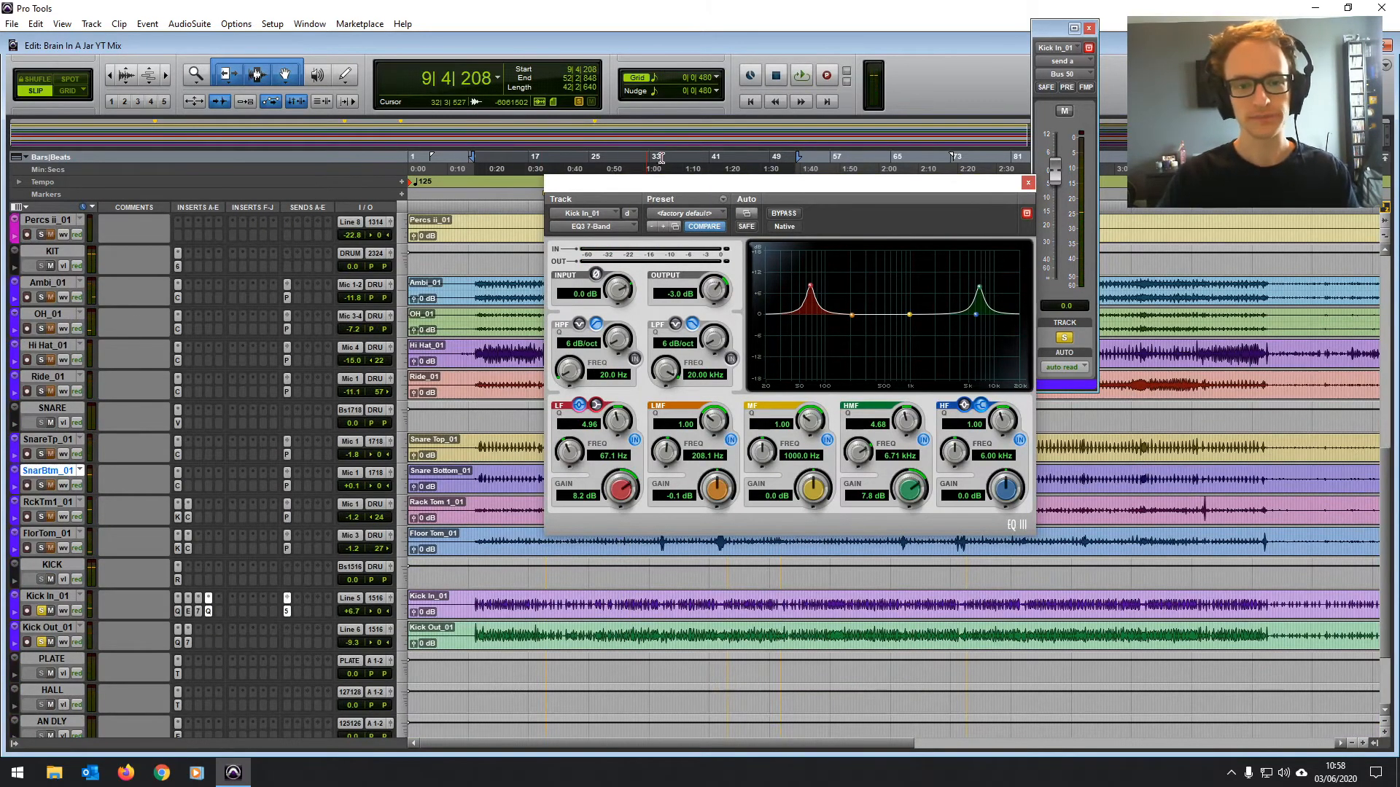
{"action": "left_click_drag", "start_coordinate": [651, 199], "coordinate": [812, 272]}
{"action": "scroll", "coordinate": [564, 356], "scroll_direction": "up", "scroll_amount": 5}
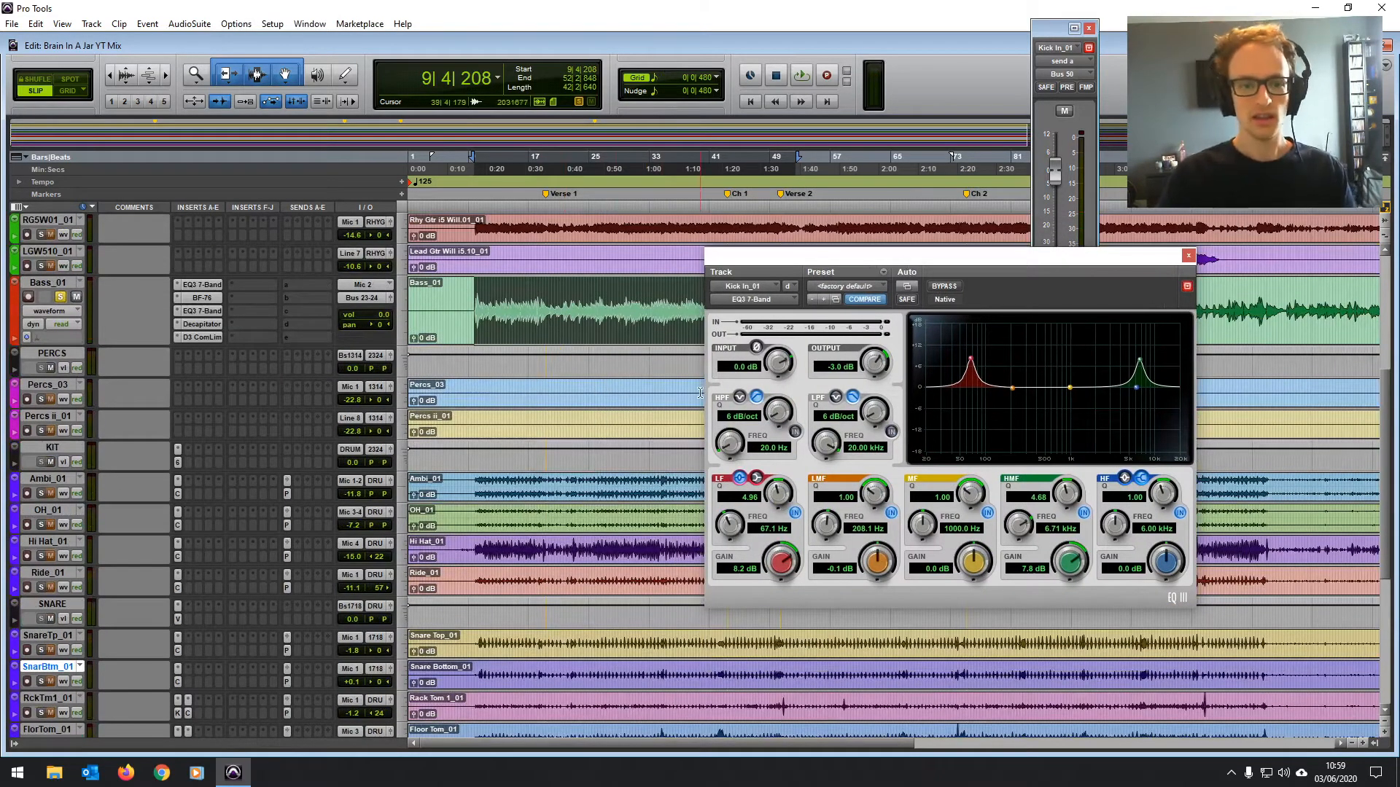
{"action": "key", "text": "space"}
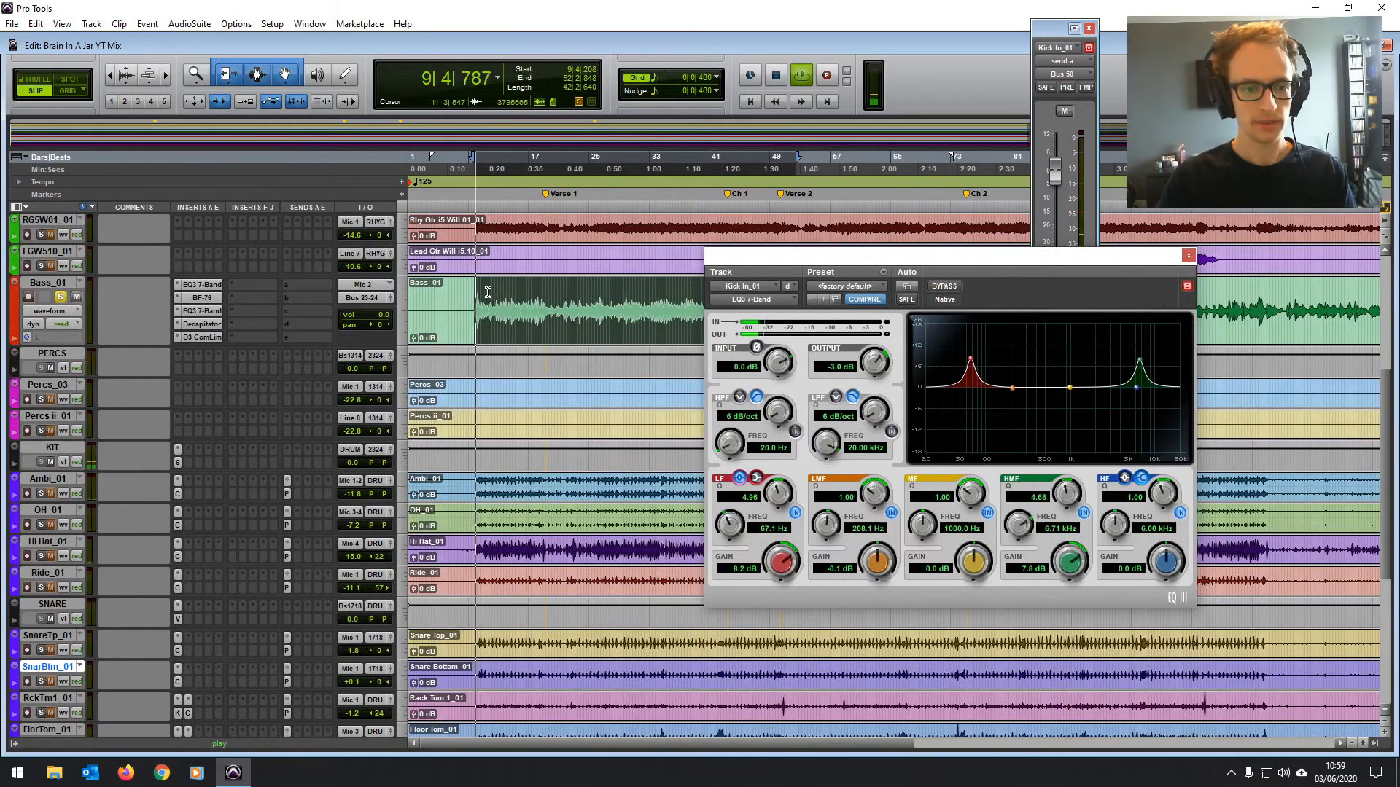
{"action": "scroll", "coordinate": [178, 526], "scroll_direction": "down", "scroll_amount": 8}
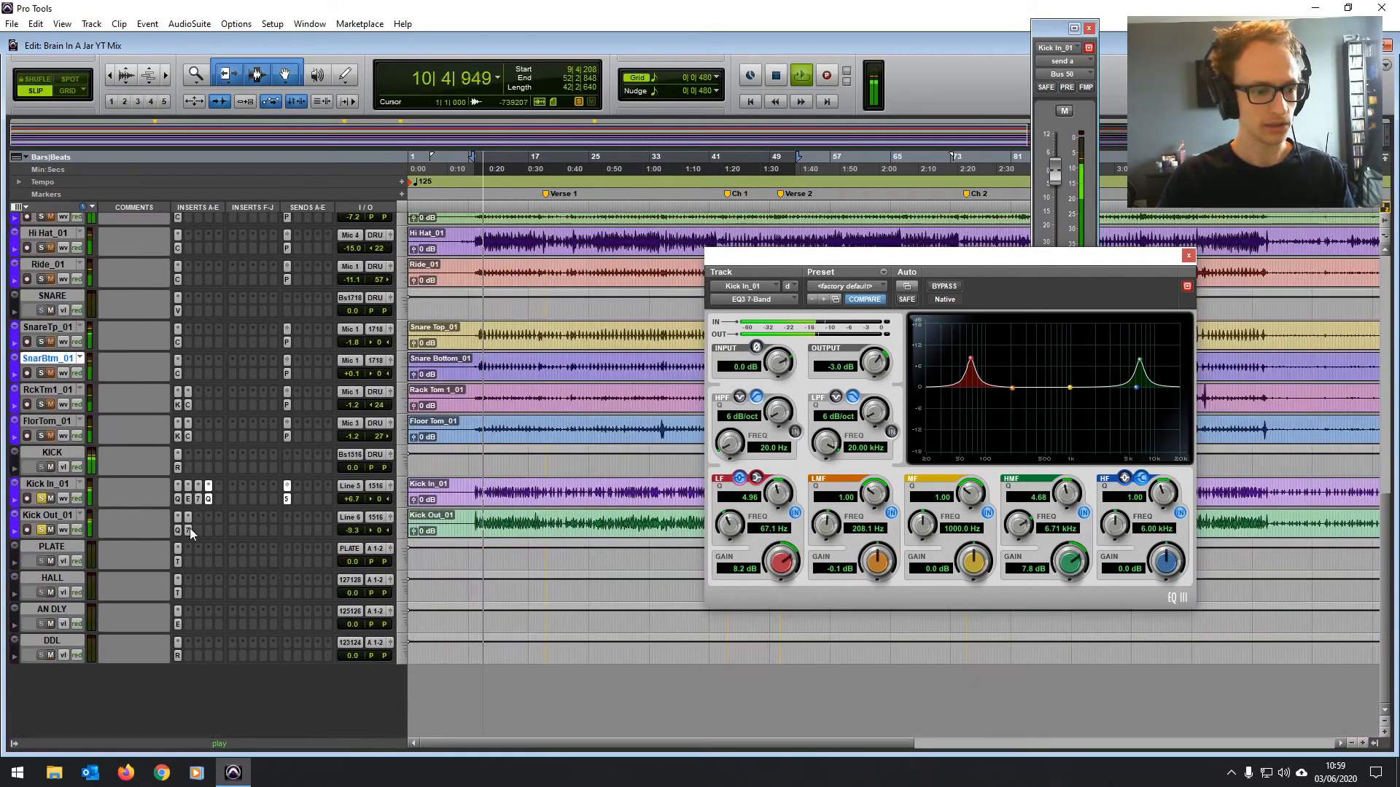
{"action": "left_click", "coordinate": [188, 530]}
{"action": "left_click", "coordinate": [177, 530]}
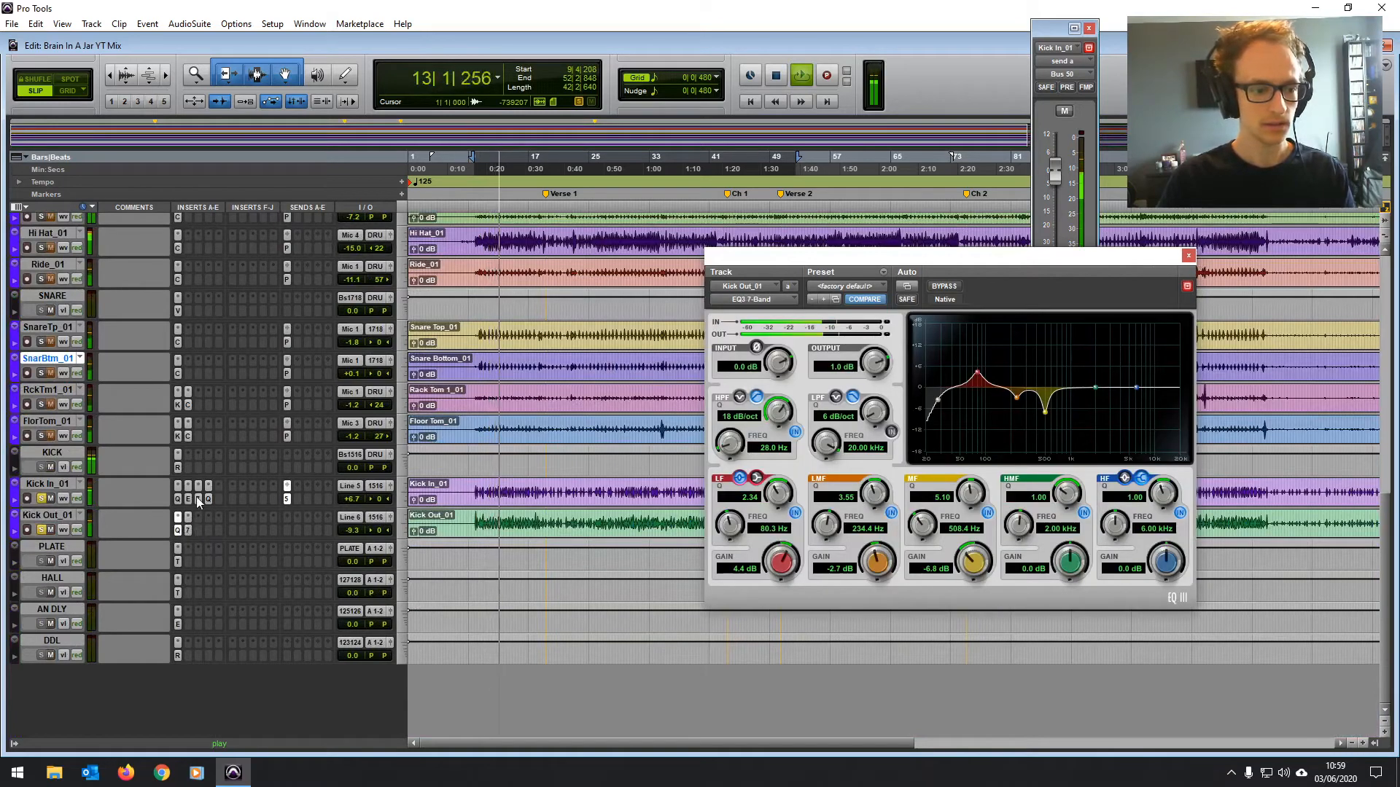
Insert a mono EQ3 7-Band in the Kick Out track's third insert slot, replacing the BF-76 there.
{"action": "left_click", "coordinate": [198, 530]}
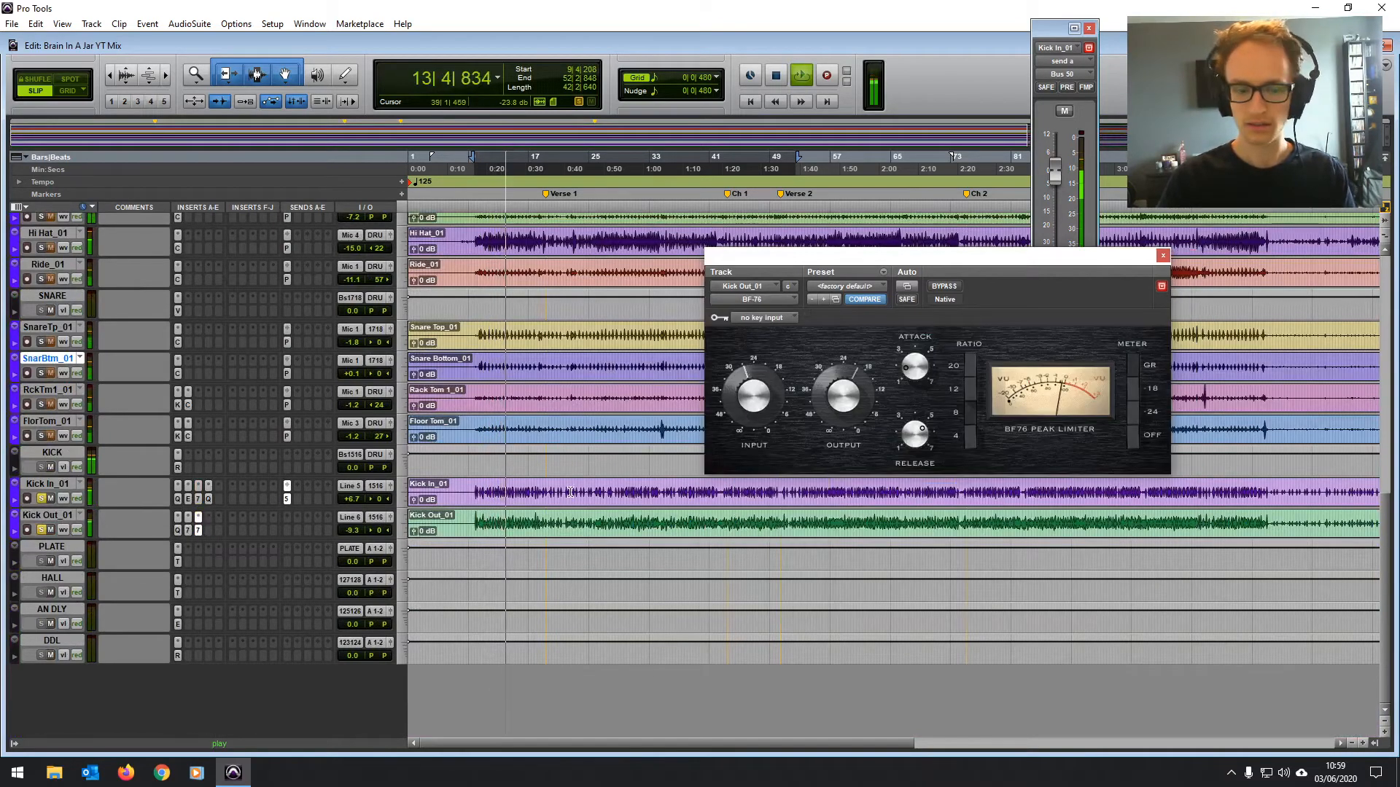
{"action": "left_click", "coordinate": [198, 531]}
{"action": "left_click", "coordinate": [198, 531]}
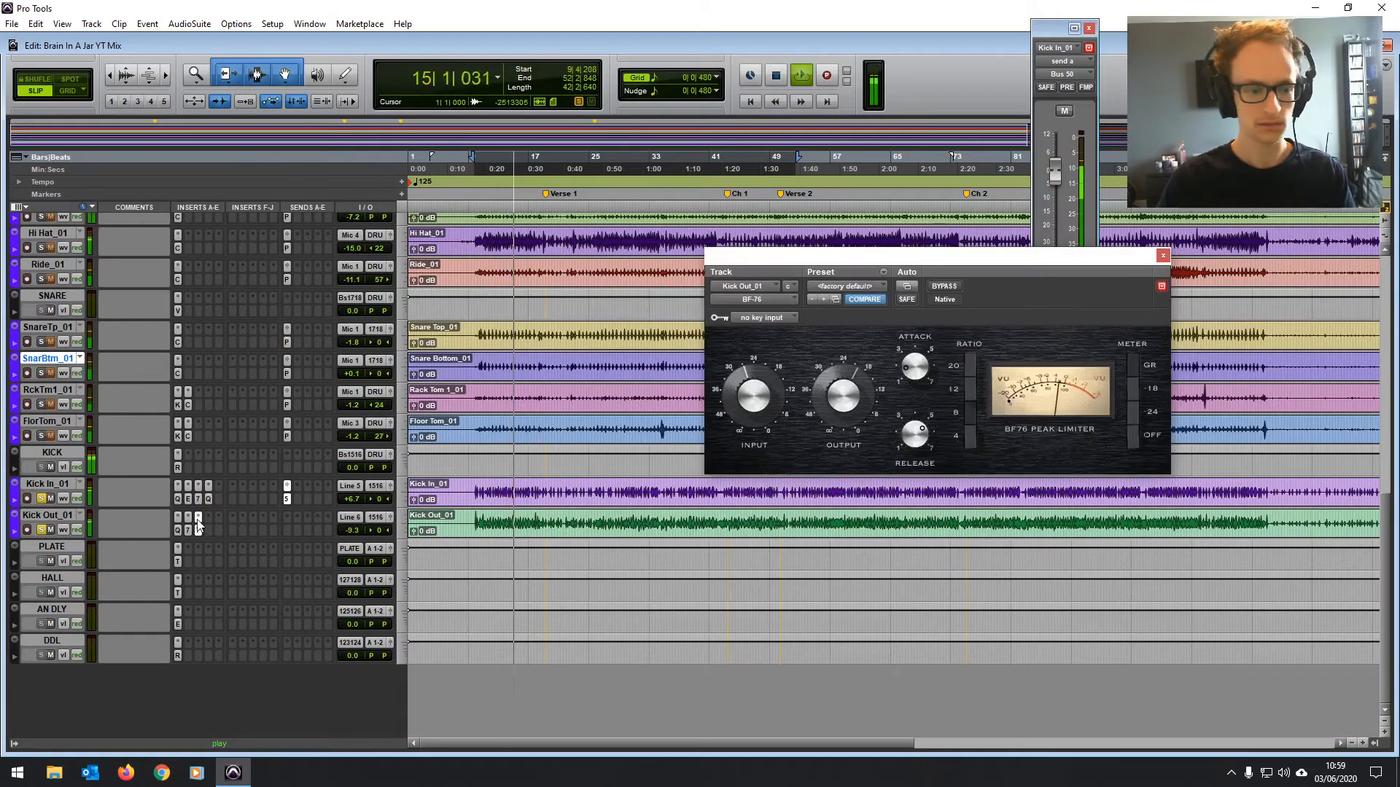
{"action": "left_click", "coordinate": [208, 530]}
{"action": "mouse_move", "coordinate": [216, 538]}
{"action": "mouse_move", "coordinate": [337, 541]}
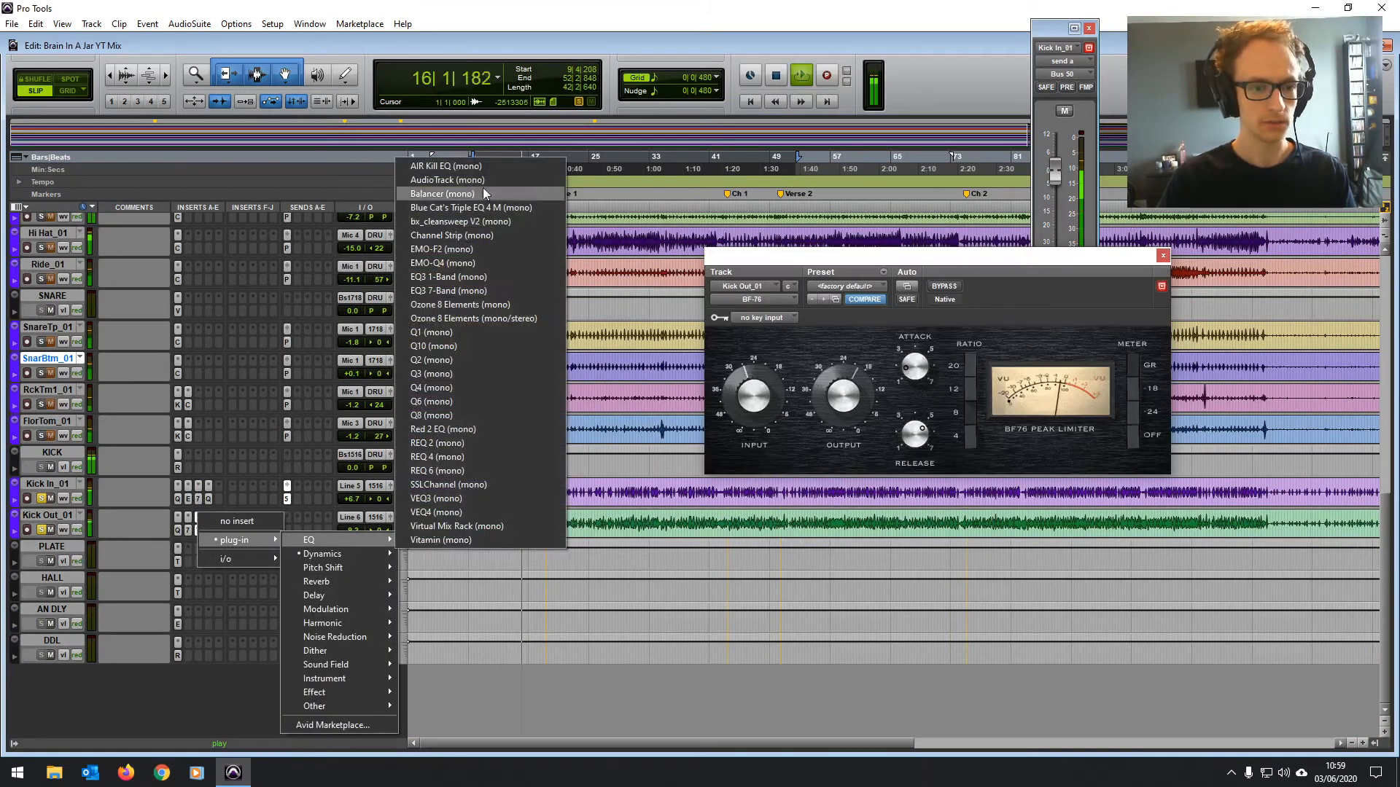
{"action": "left_click", "coordinate": [466, 294]}
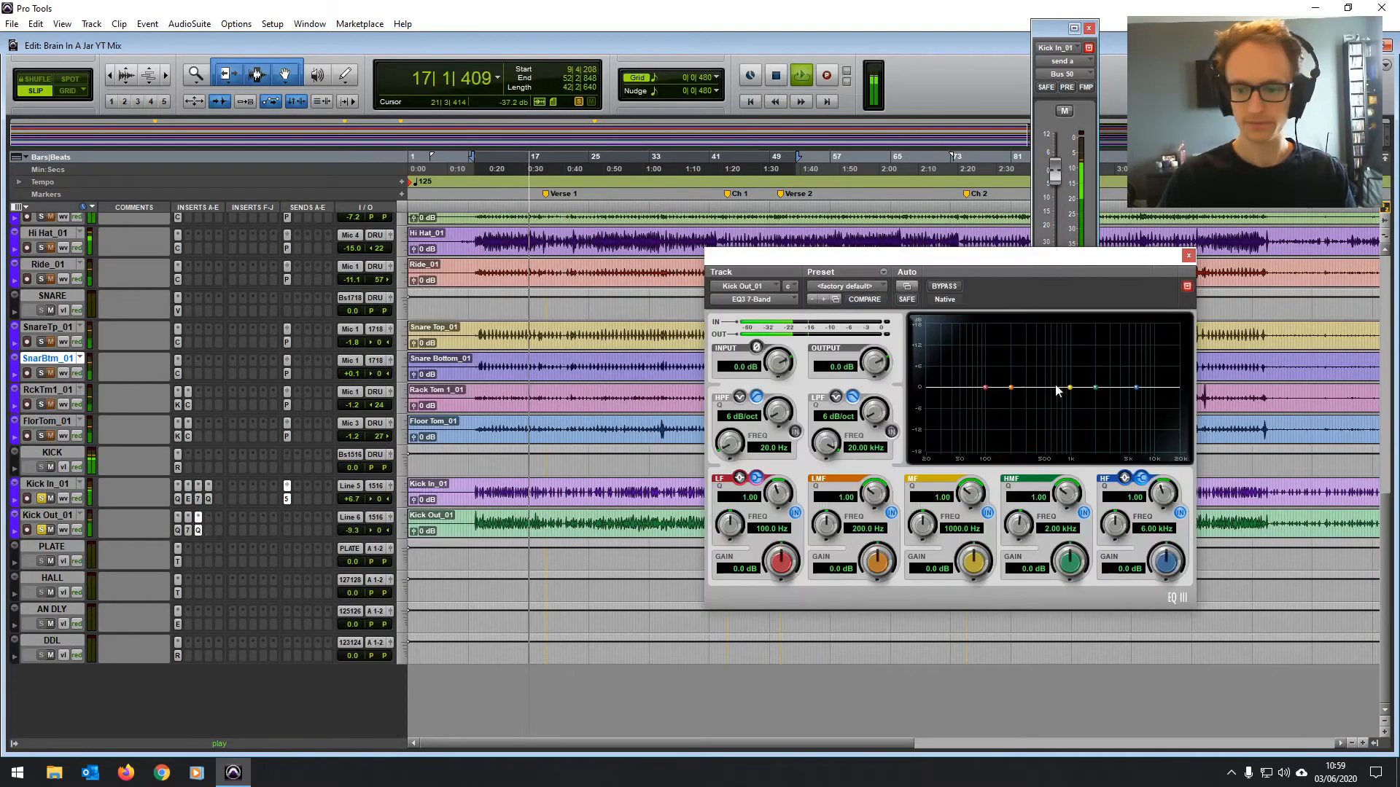
Boost Kick Out's HMF band 9.5 dB at 2.30 kHz with Q 1.92, set output to -2.6 dB, and compare with the EQ bypassed.
{"action": "mouse_move", "coordinate": [1104, 389]}
{"action": "left_mouse_down"}
{"action": "mouse_move", "coordinate": [1062, 347]}
{"action": "mouse_move", "coordinate": [1066, 363]}
{"action": "mouse_move", "coordinate": [1066, 326]}
{"action": "mouse_move", "coordinate": [1100, 334]}
{"action": "mouse_move", "coordinate": [1106, 377]}
{"action": "left_mouse_up"}
{"action": "scroll", "coordinate": [1107, 377], "scroll_direction": "up", "scroll_amount": 1}
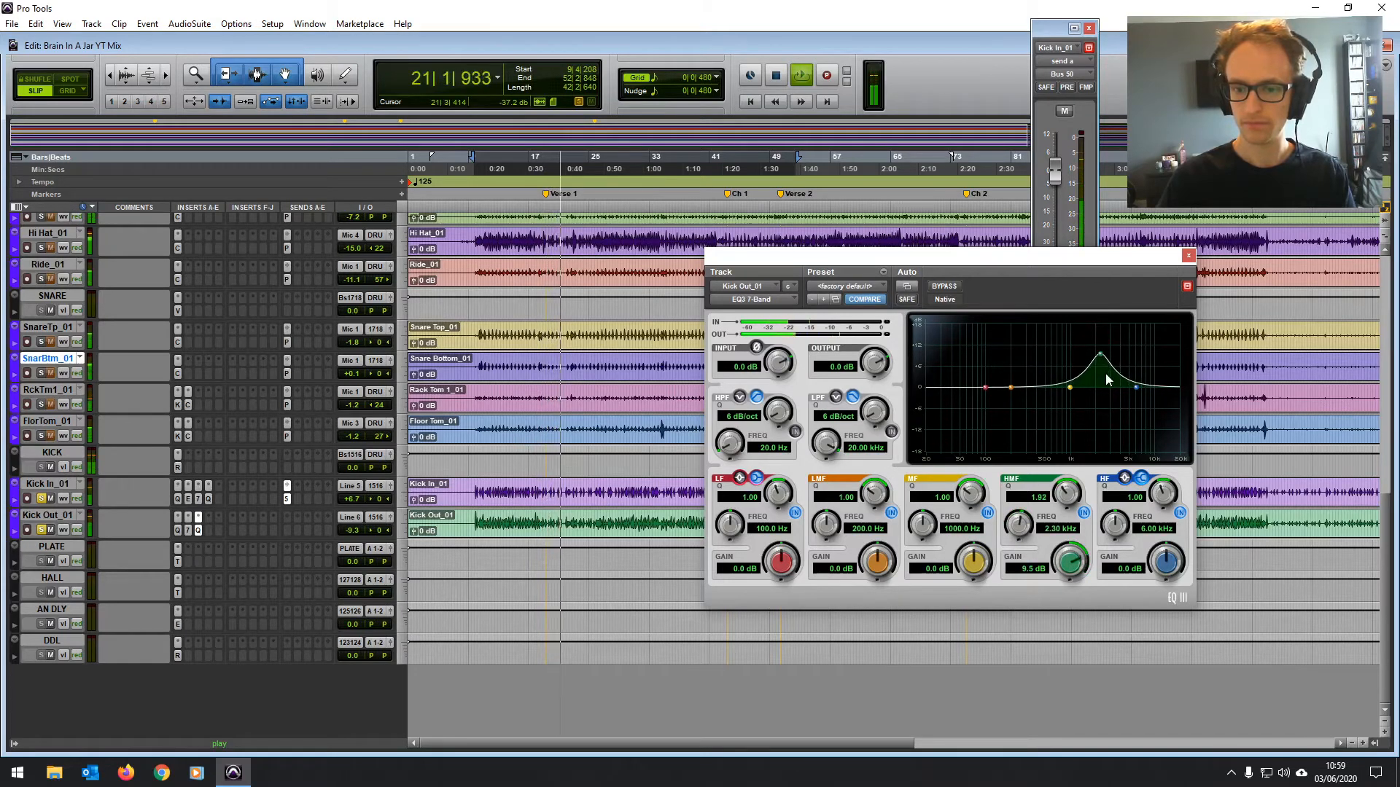
{"action": "mouse_move", "coordinate": [875, 364]}
{"action": "left_mouse_down"}
{"action": "mouse_move", "coordinate": [869, 396]}
{"action": "mouse_move", "coordinate": [874, 359]}
{"action": "left_mouse_up"}
{"action": "left_click", "coordinate": [945, 286]}
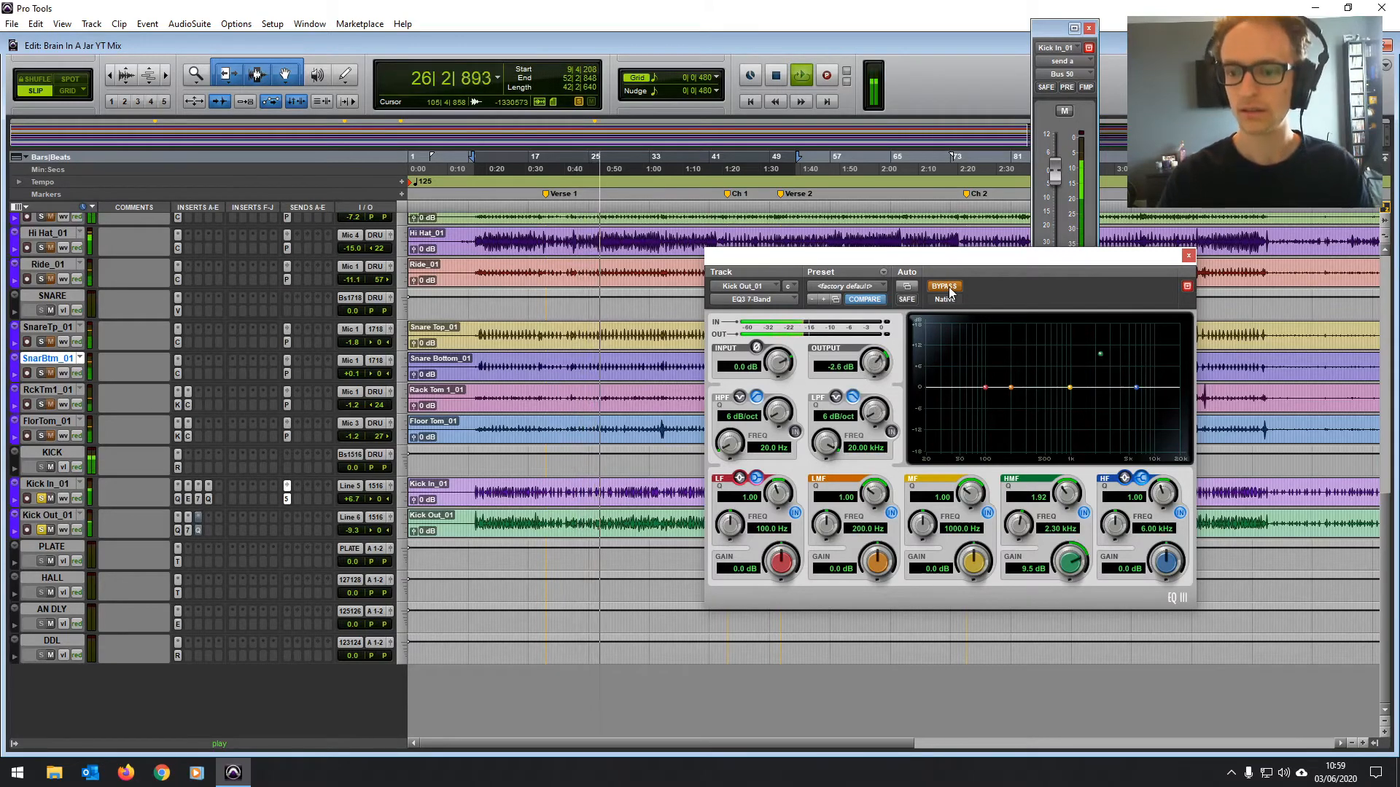
{"action": "left_click", "coordinate": [945, 287]}
{"action": "left_click", "coordinate": [1189, 255]}
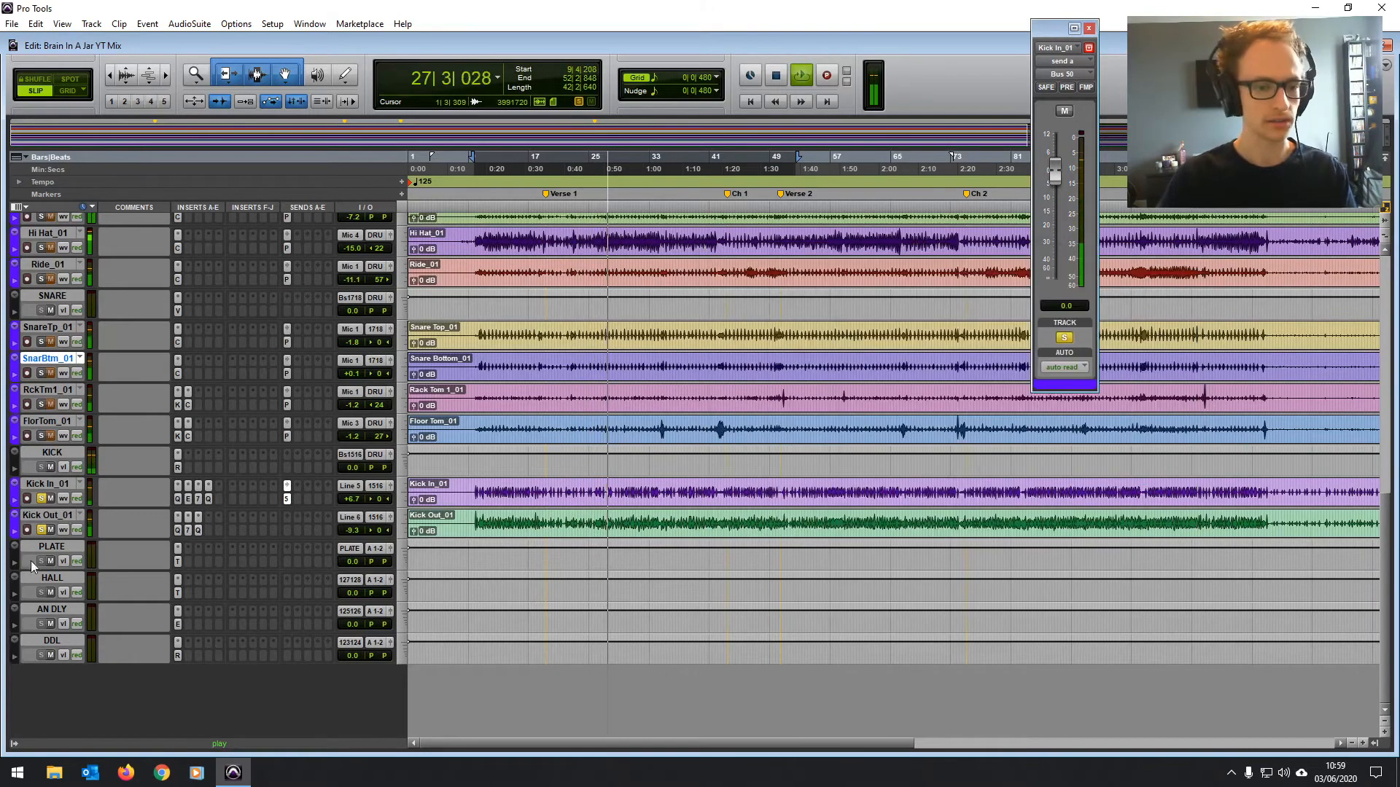
Stop playback and insert the mono RBass plug-in in the bass track's sixth insert slot, moving its window clear of the bass waveform.
{"action": "scroll", "coordinate": [712, 474], "scroll_direction": "up", "scroll_amount": 5}
{"action": "scroll", "coordinate": [713, 474], "scroll_direction": "up", "scroll_amount": 10}
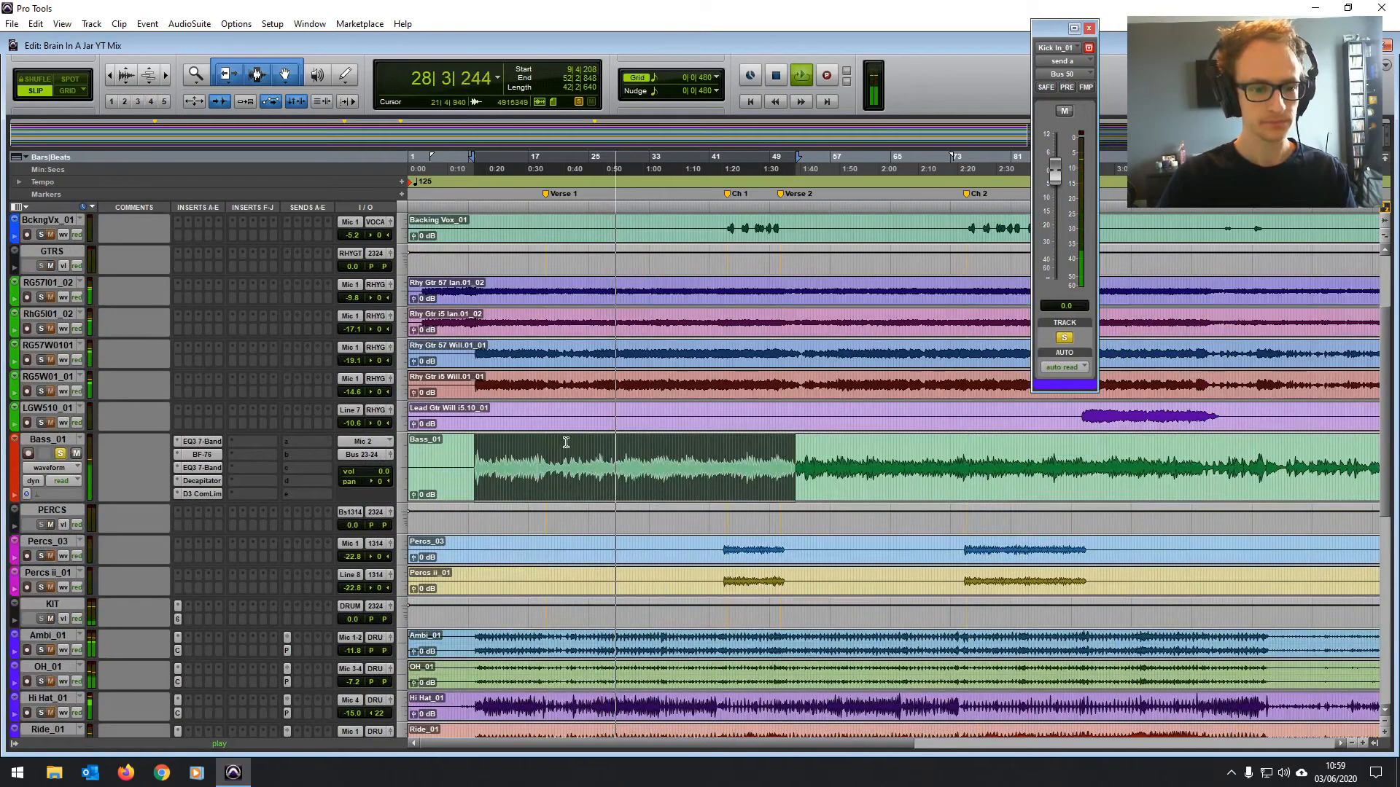
{"action": "key", "text": "space"}
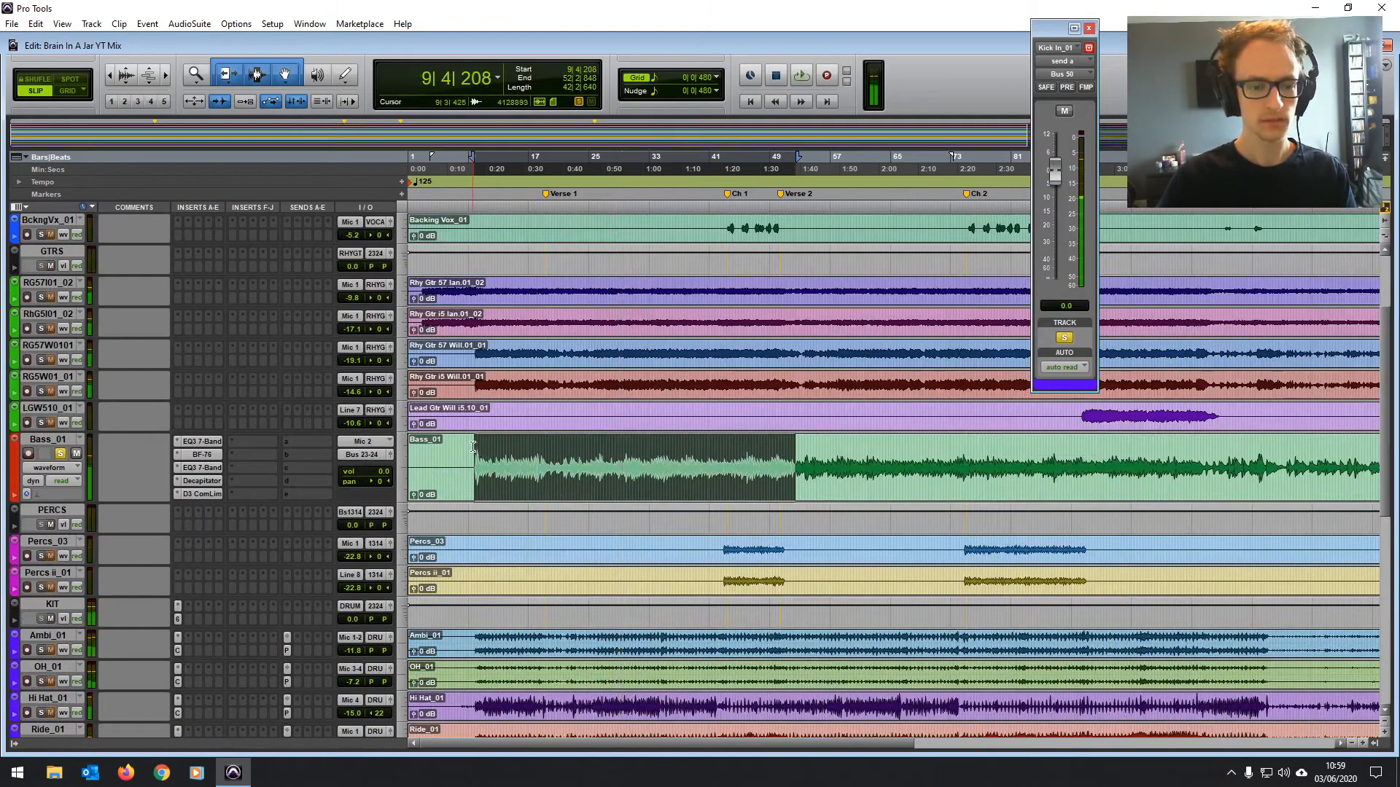
{"action": "left_click", "coordinate": [473, 446]}
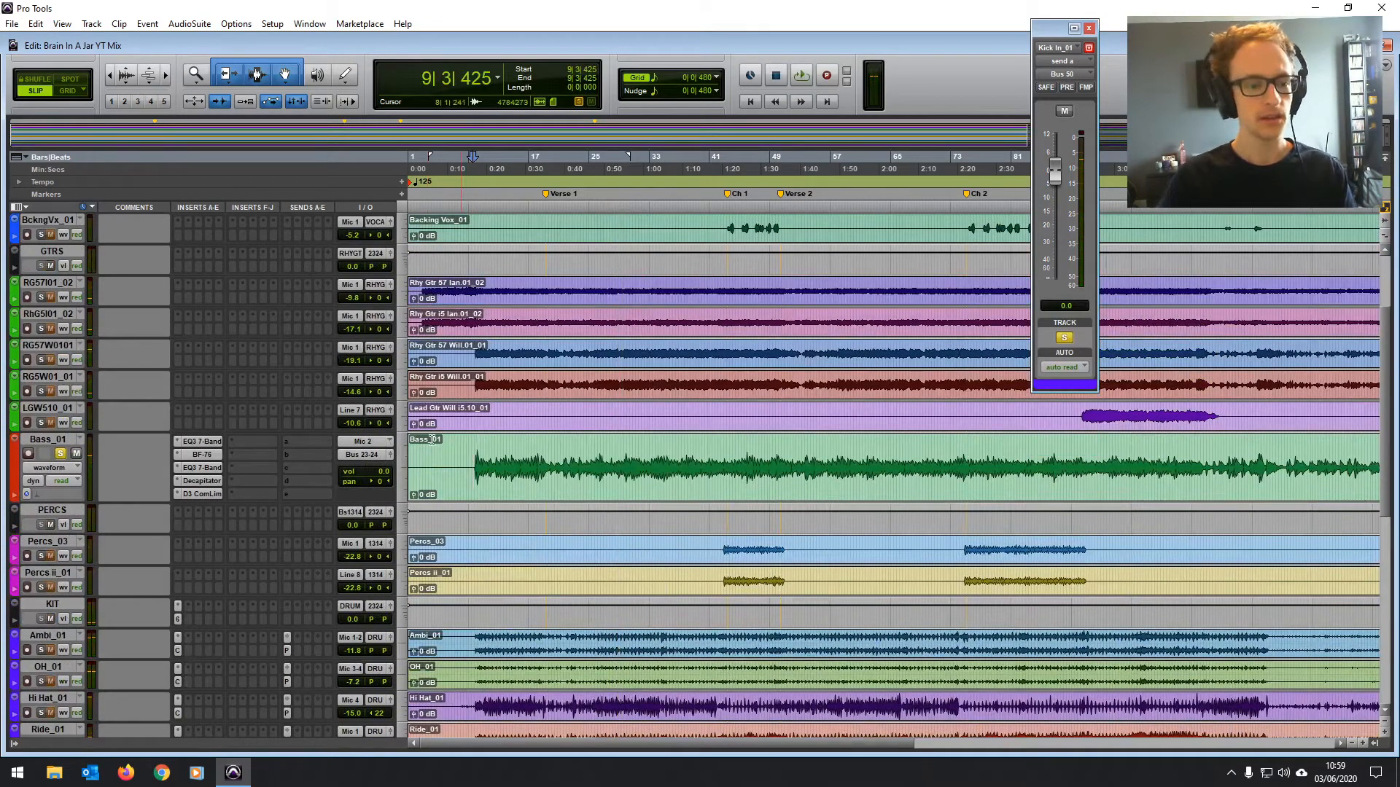
{"action": "left_click", "coordinate": [246, 445]}
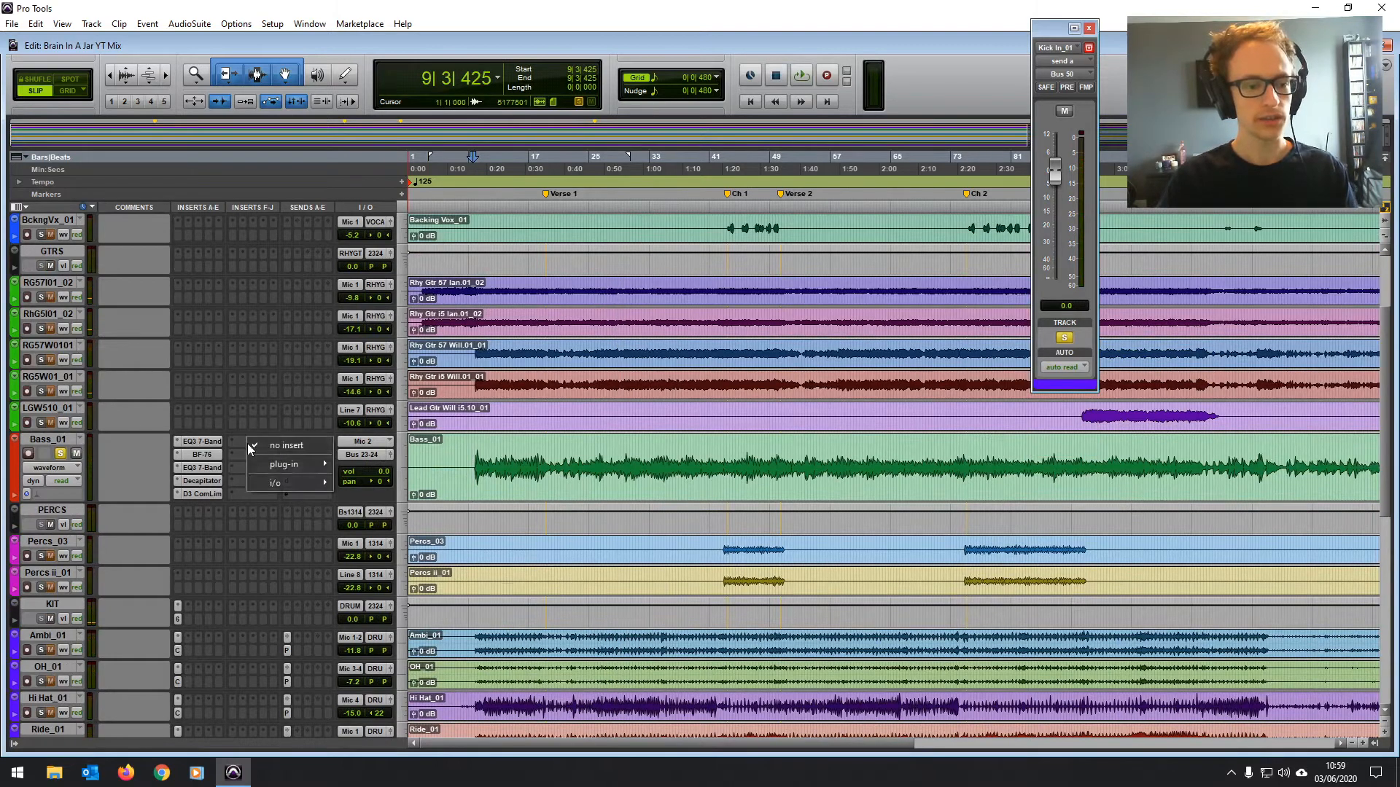
{"action": "mouse_move", "coordinate": [290, 464]}
{"action": "mouse_move", "coordinate": [382, 632]}
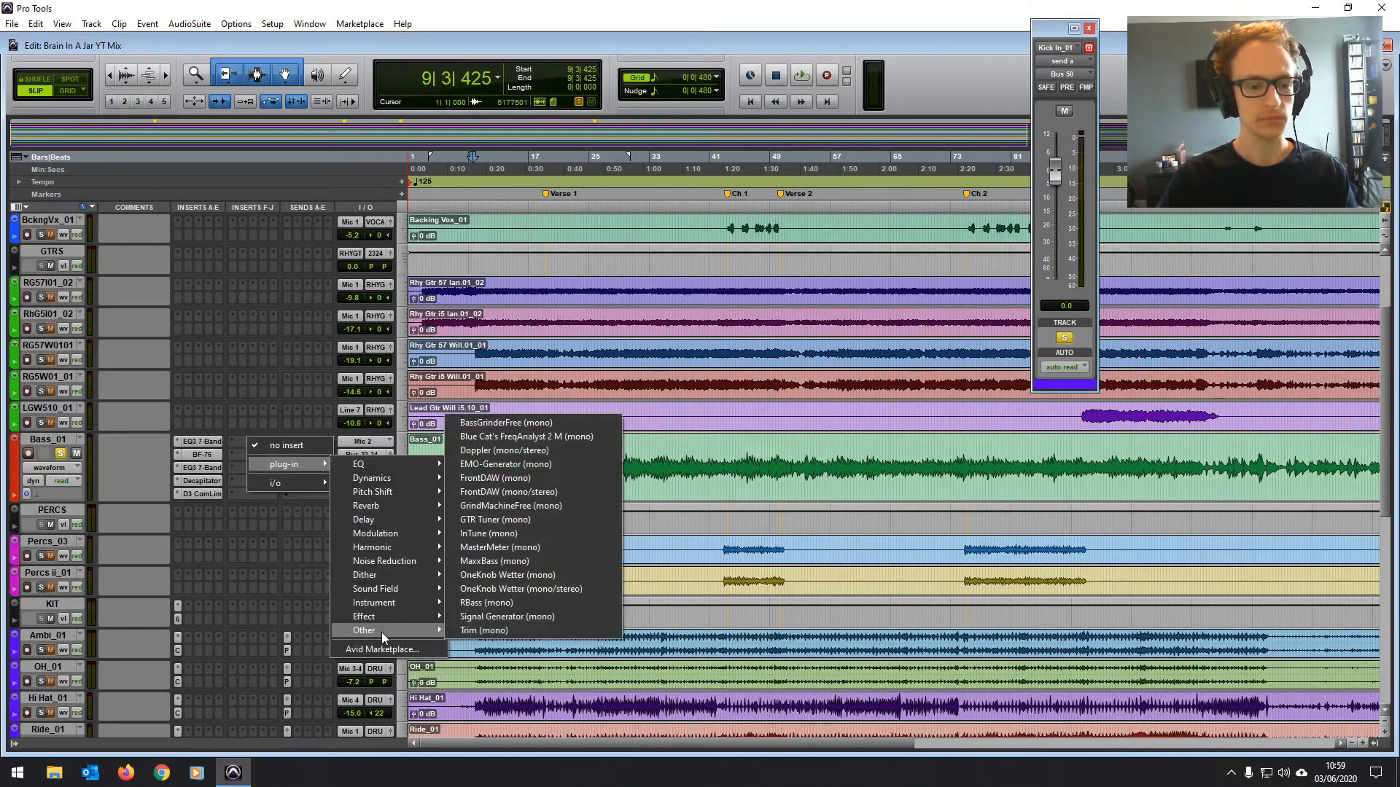
{"action": "left_click", "coordinate": [516, 605]}
{"action": "left_click_drag", "start_coordinate": [845, 250], "coordinate": [675, 105]}
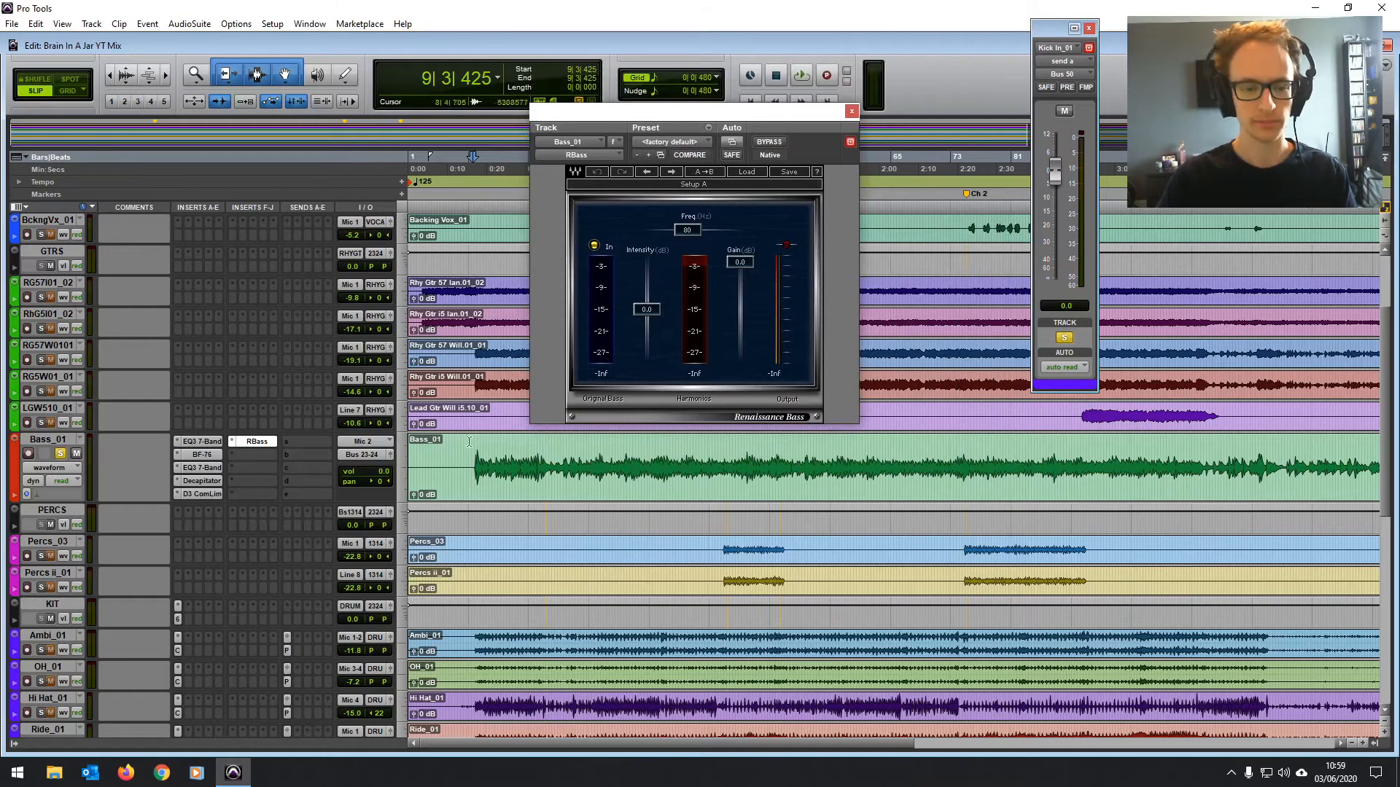
Select the bass clip from about bar 9 to bar 57, play it, and look through the RBass factory presets.
{"action": "left_click_drag", "start_coordinate": [474, 445], "coordinate": [836, 449]}
{"action": "scroll", "coordinate": [485, 463], "scroll_direction": "up", "scroll_amount": 3}
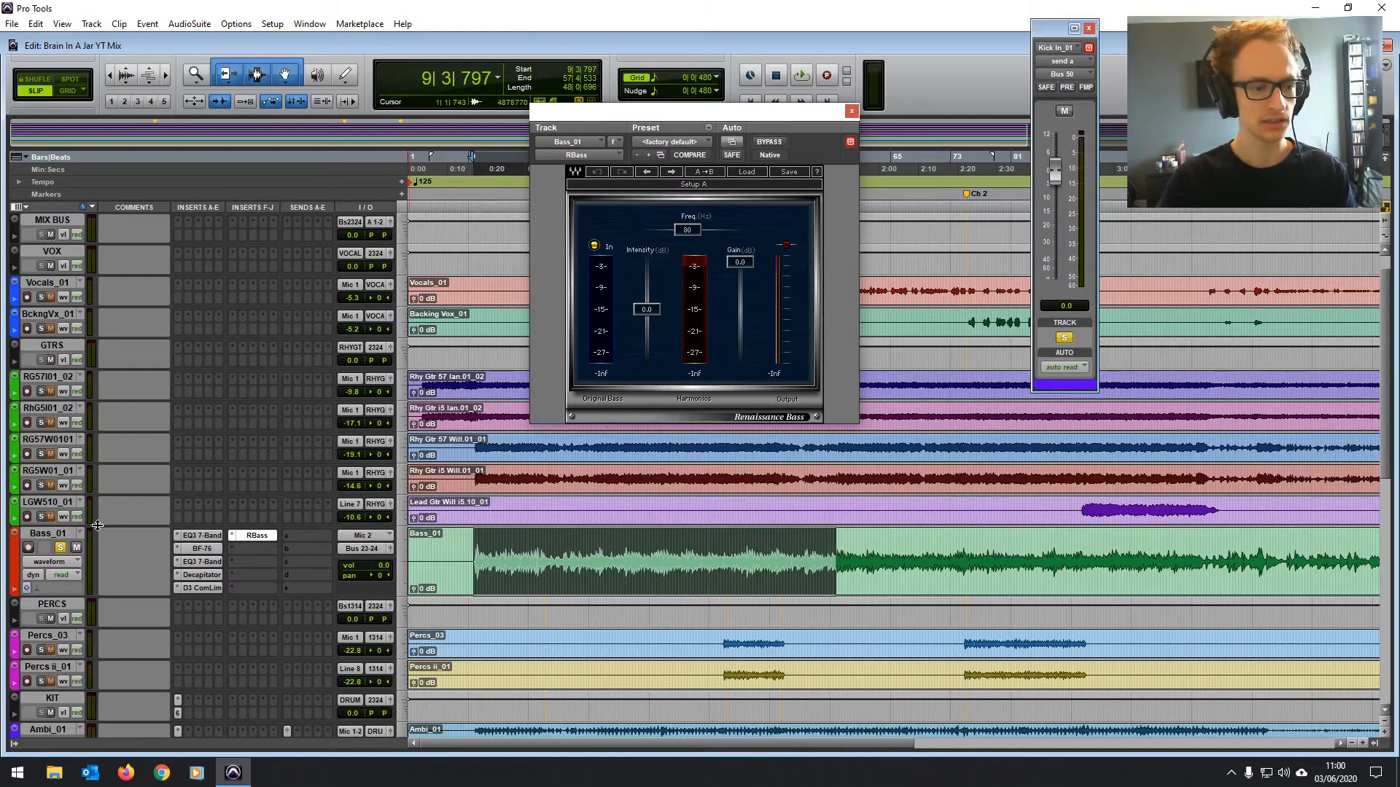
{"action": "key", "text": "space"}
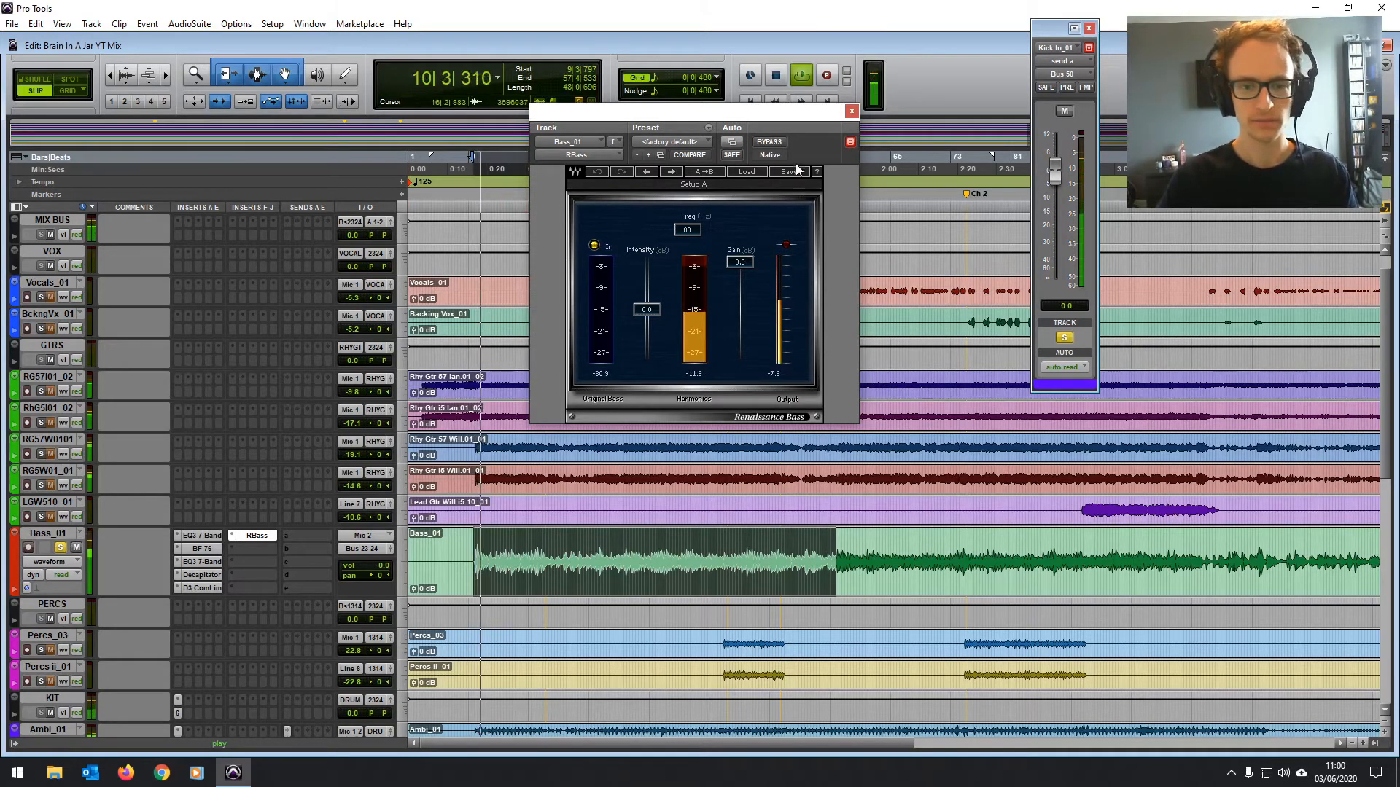
{"action": "left_click", "coordinate": [746, 171]}
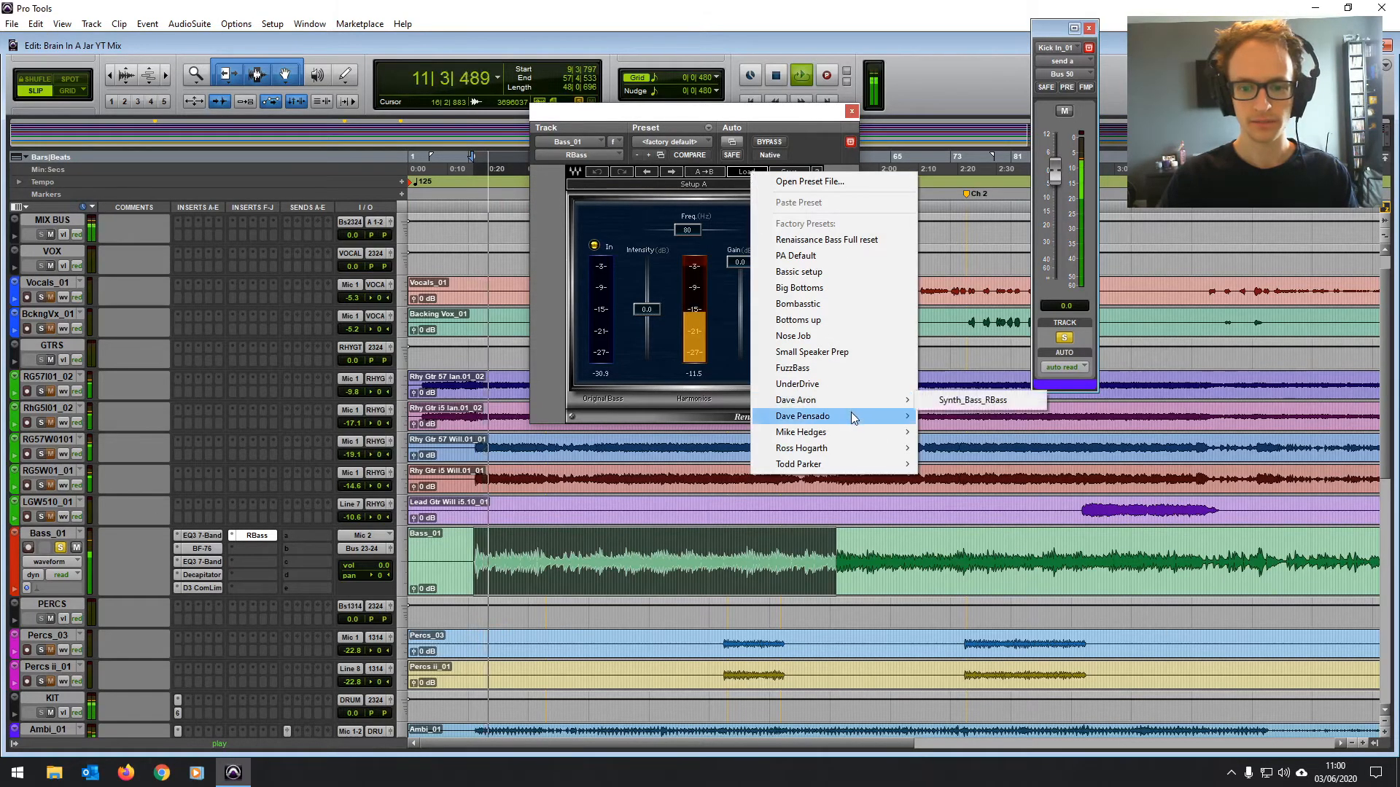
{"action": "mouse_move", "coordinate": [850, 413]}
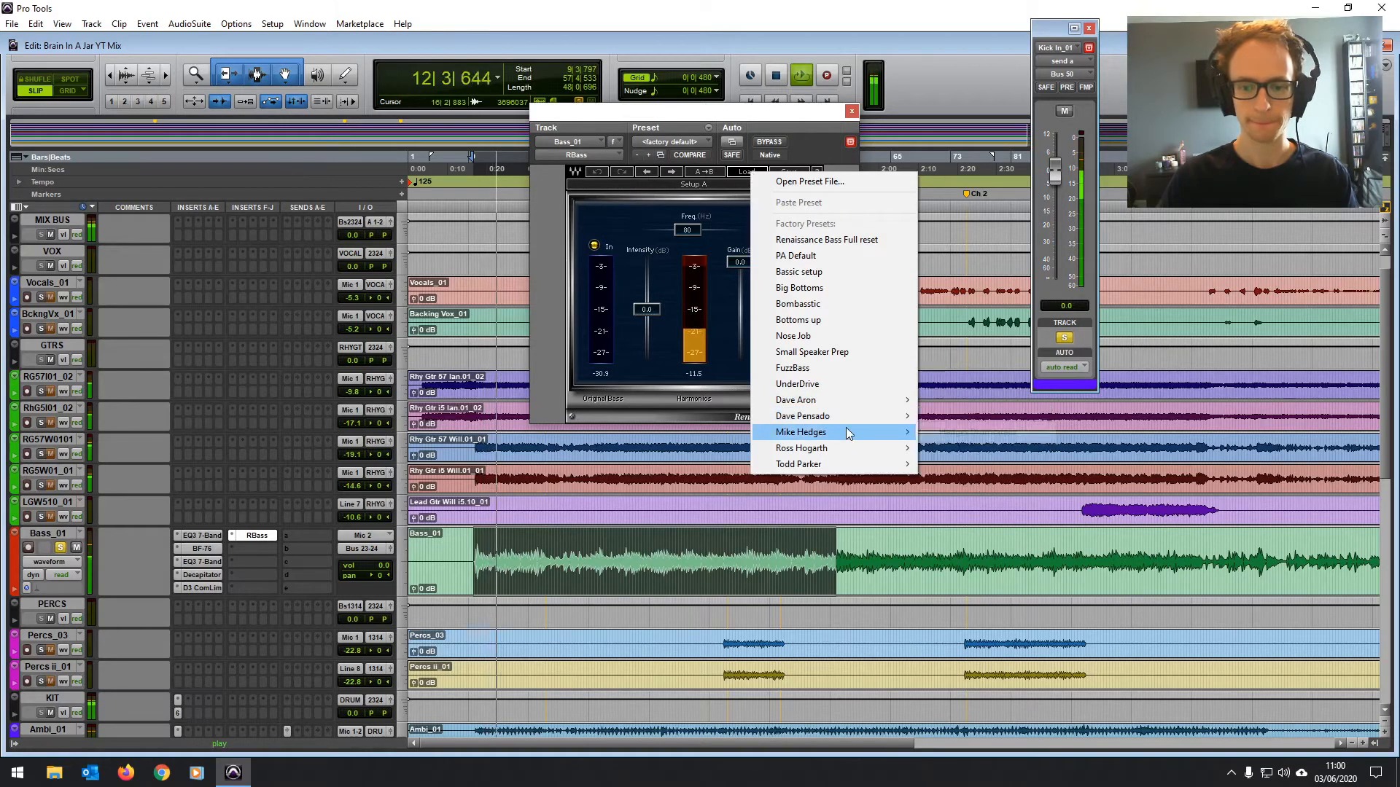
Set RBass intensity to -11.7 dB, frequency to 83 Hz and gain to -4.0 dB, and compare with the effect bypassed.
{"action": "left_click", "coordinate": [652, 310]}
{"action": "left_click_drag", "start_coordinate": [651, 310], "coordinate": [651, 332]}
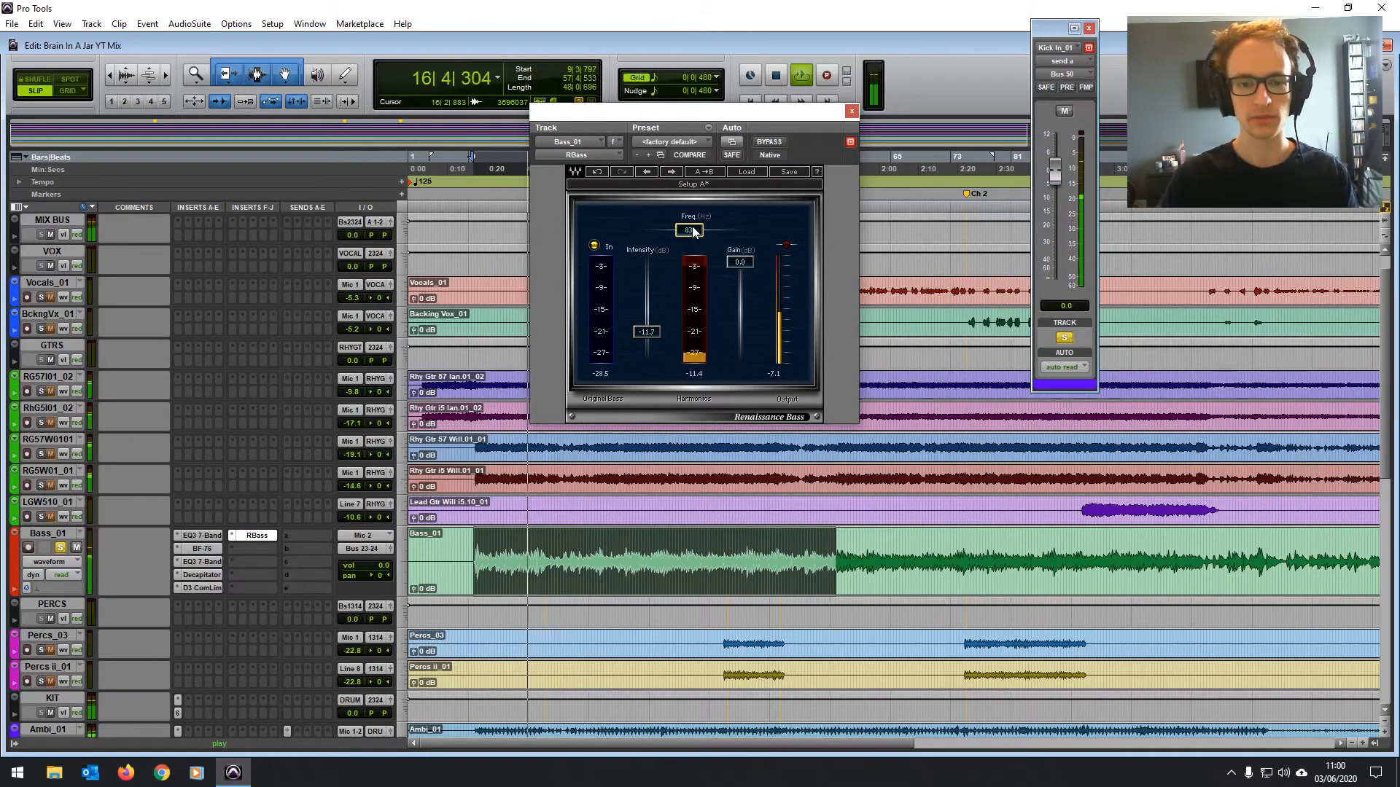
{"action": "left_click_drag", "start_coordinate": [740, 262], "coordinate": [740, 274]}
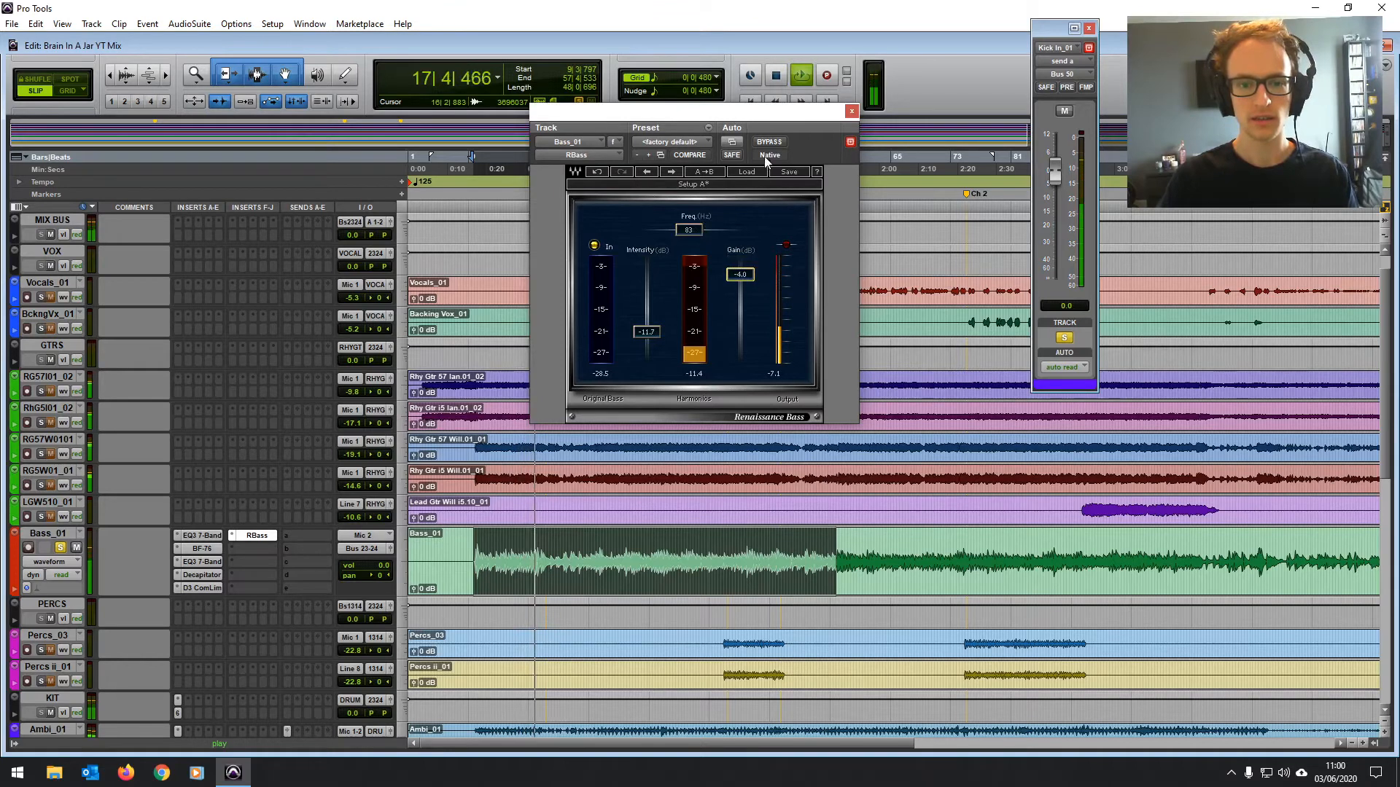
{"action": "left_click", "coordinate": [768, 142]}
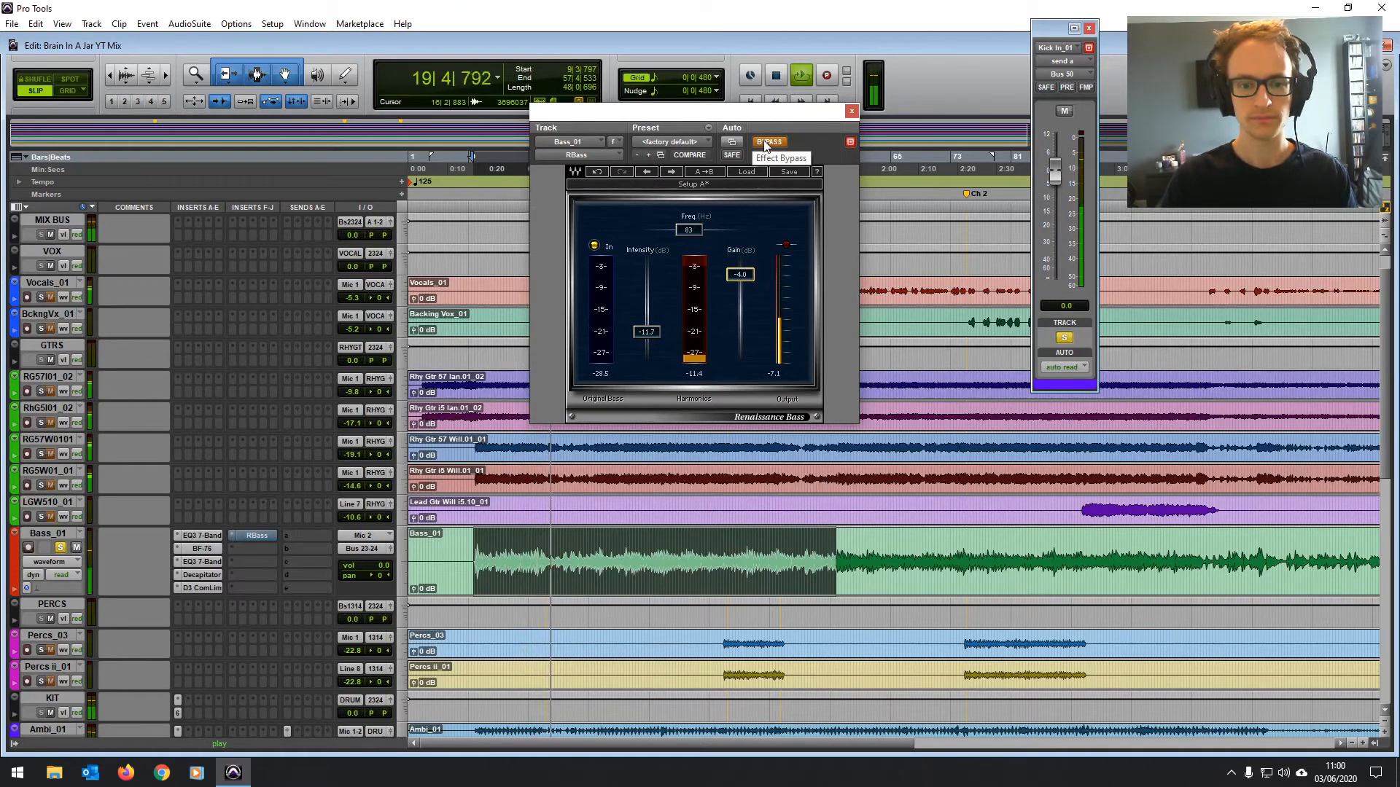
{"action": "left_click", "coordinate": [768, 142]}
Compare the bass with RBass bypassed and active, and refine its intensity to -10.8 dB and gain to -4.5 dB.
{"action": "left_click", "coordinate": [767, 143]}
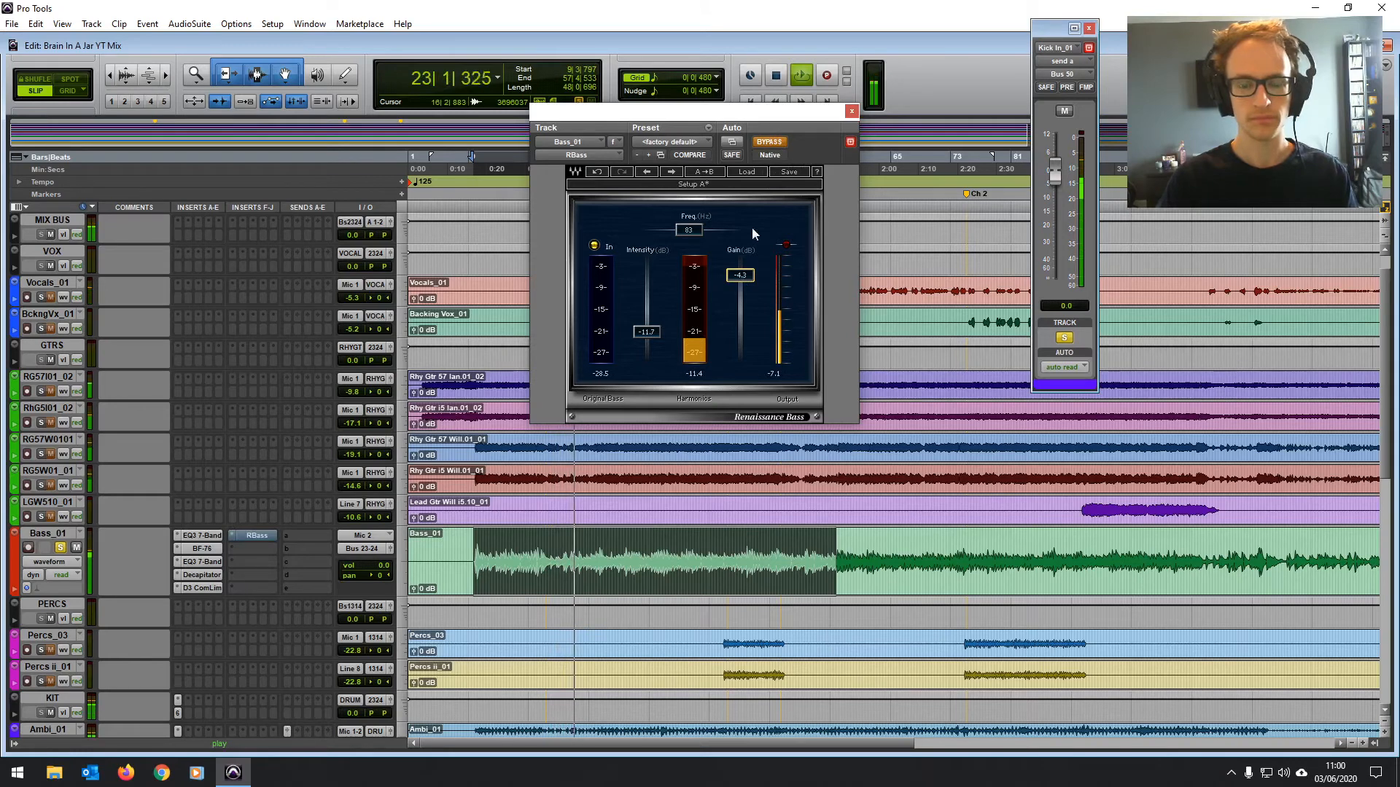
{"action": "left_click", "coordinate": [768, 143]}
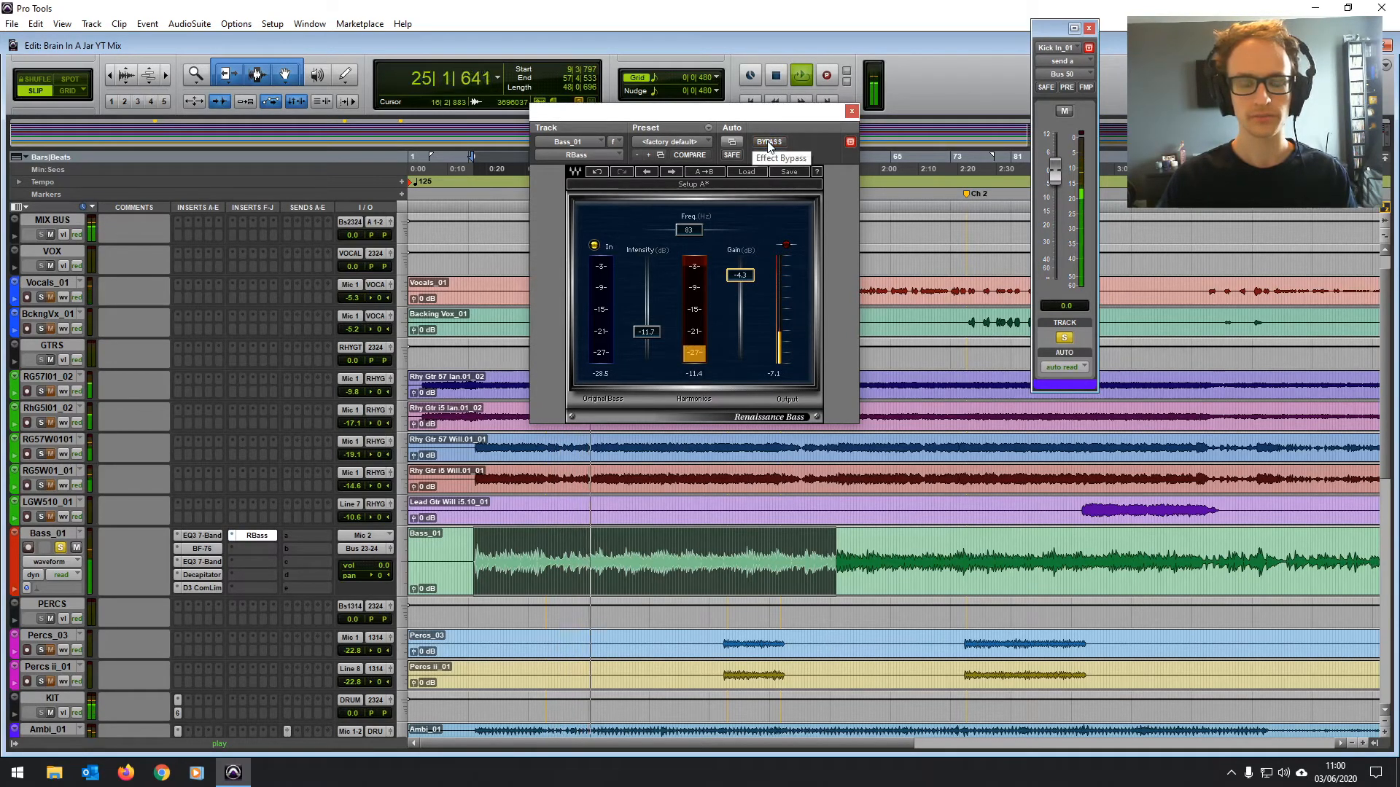
{"action": "left_click", "coordinate": [767, 144]}
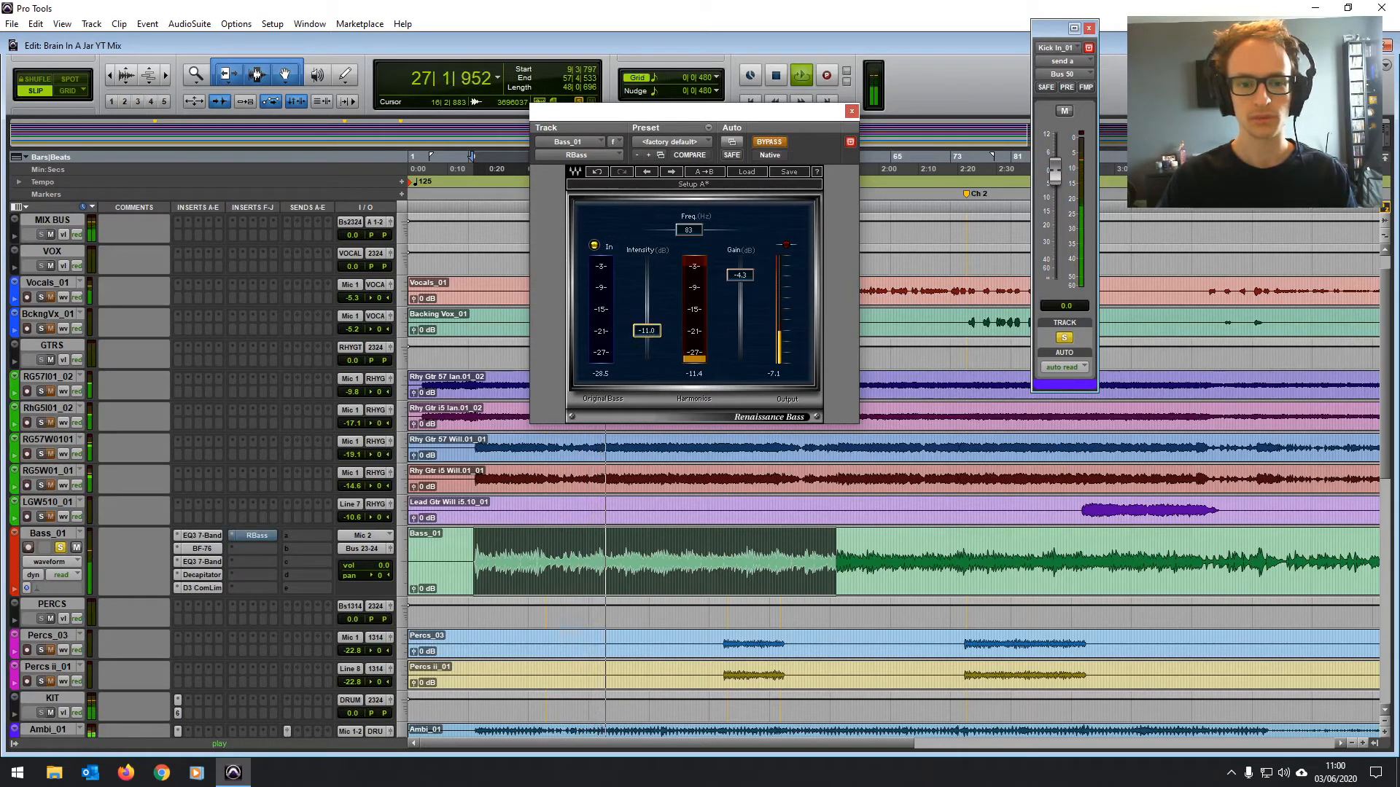
{"action": "left_click_drag", "start_coordinate": [647, 330], "coordinate": [646, 331]}
{"action": "left_click_drag", "start_coordinate": [751, 275], "coordinate": [751, 277]}
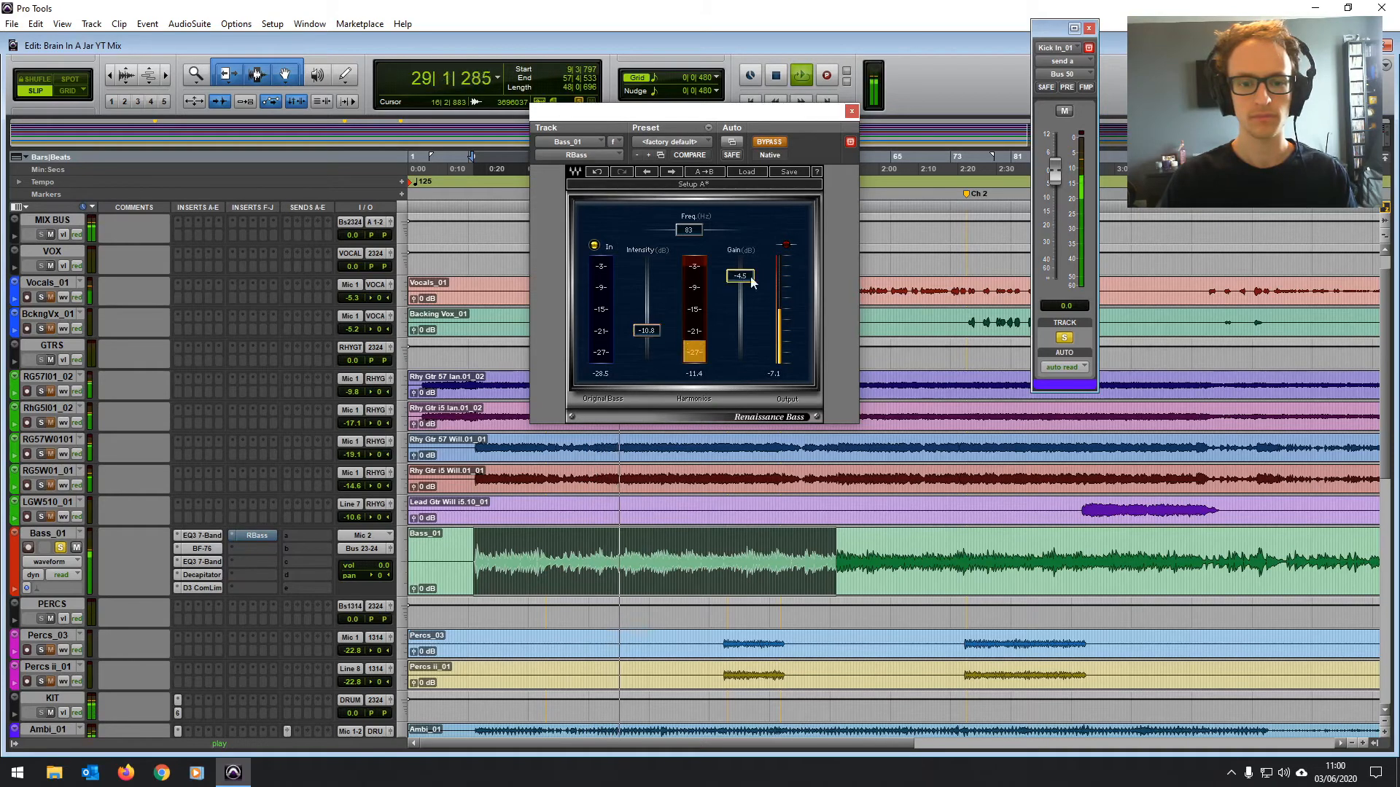
Reactivate RBass on the bass track, close its window, stop playback and set the playback start at the bass entry in bar 9.
{"action": "left_click", "coordinate": [776, 144]}
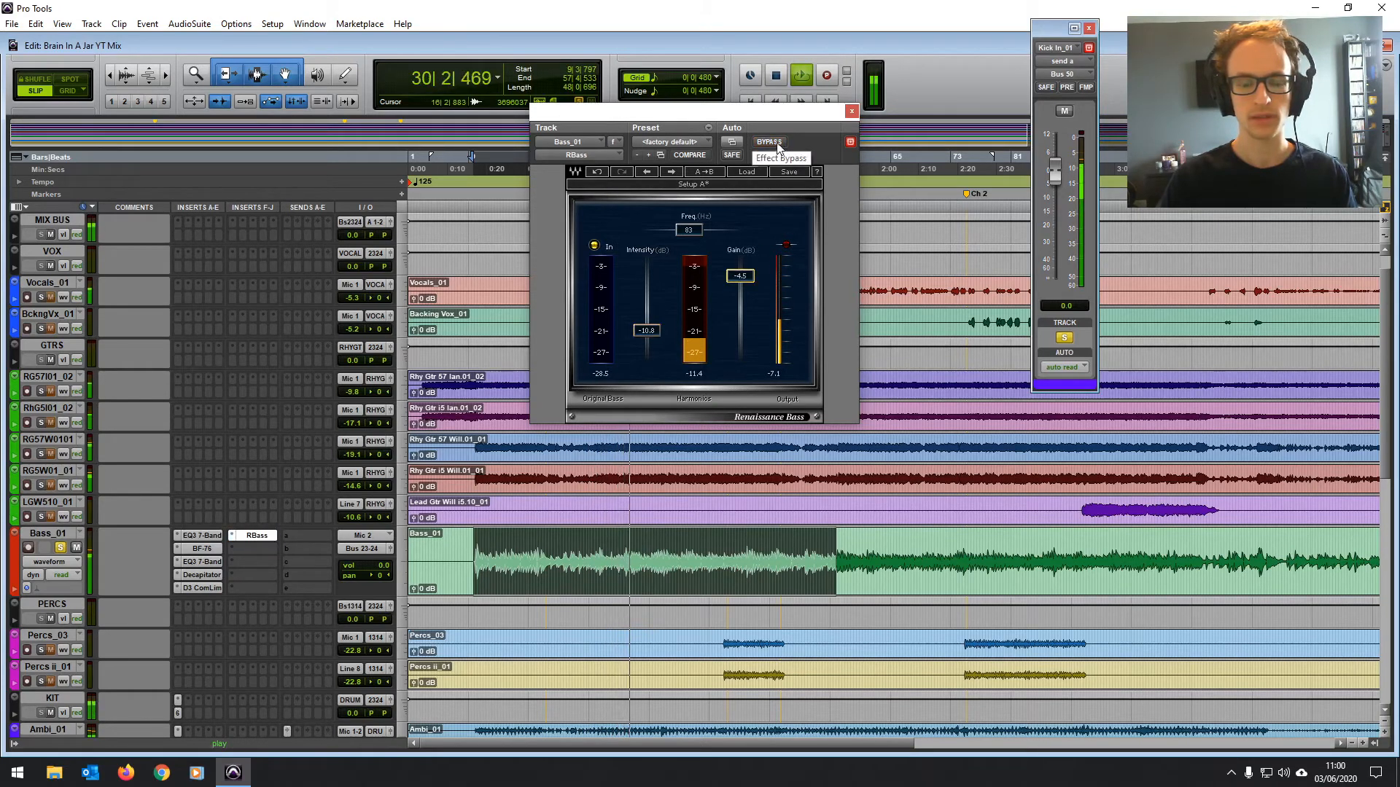
{"action": "left_click", "coordinate": [852, 111]}
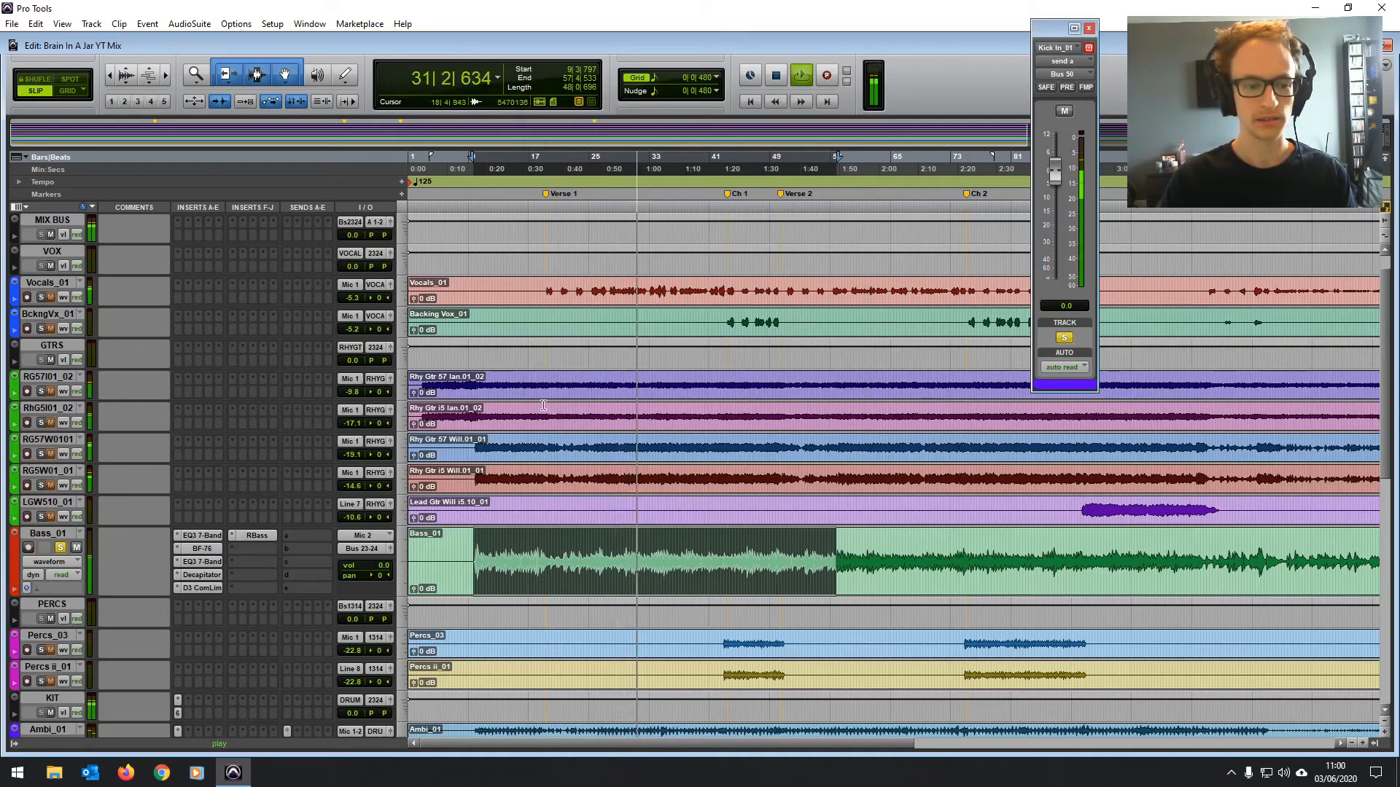
{"action": "key", "text": "space"}
{"action": "left_click", "coordinate": [481, 546]}
{"action": "left_click", "coordinate": [475, 536]}
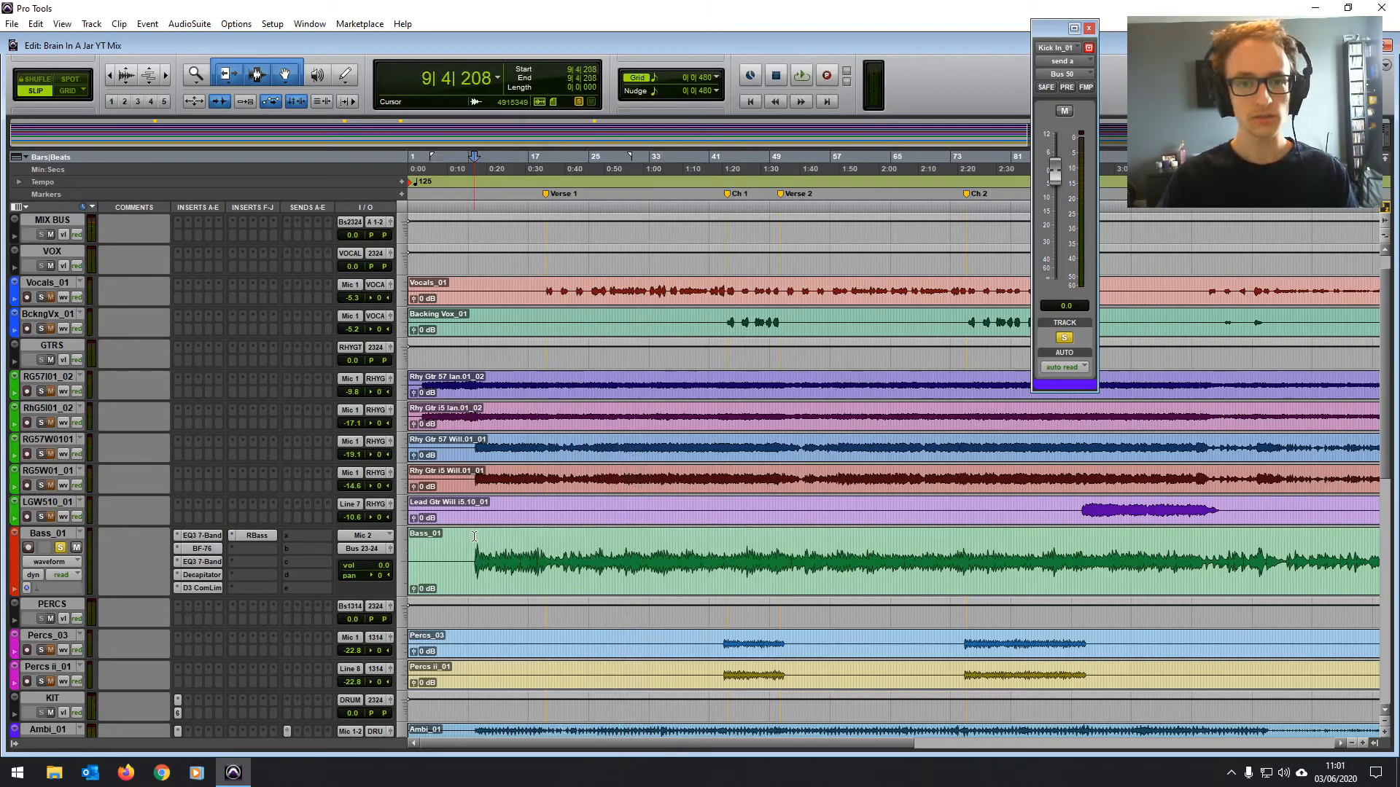
Clear the track solos, play the full mix from the bass entry and raise the bass track's volume to +3.8 dB.
{"action": "key", "text": "ctrl+="}
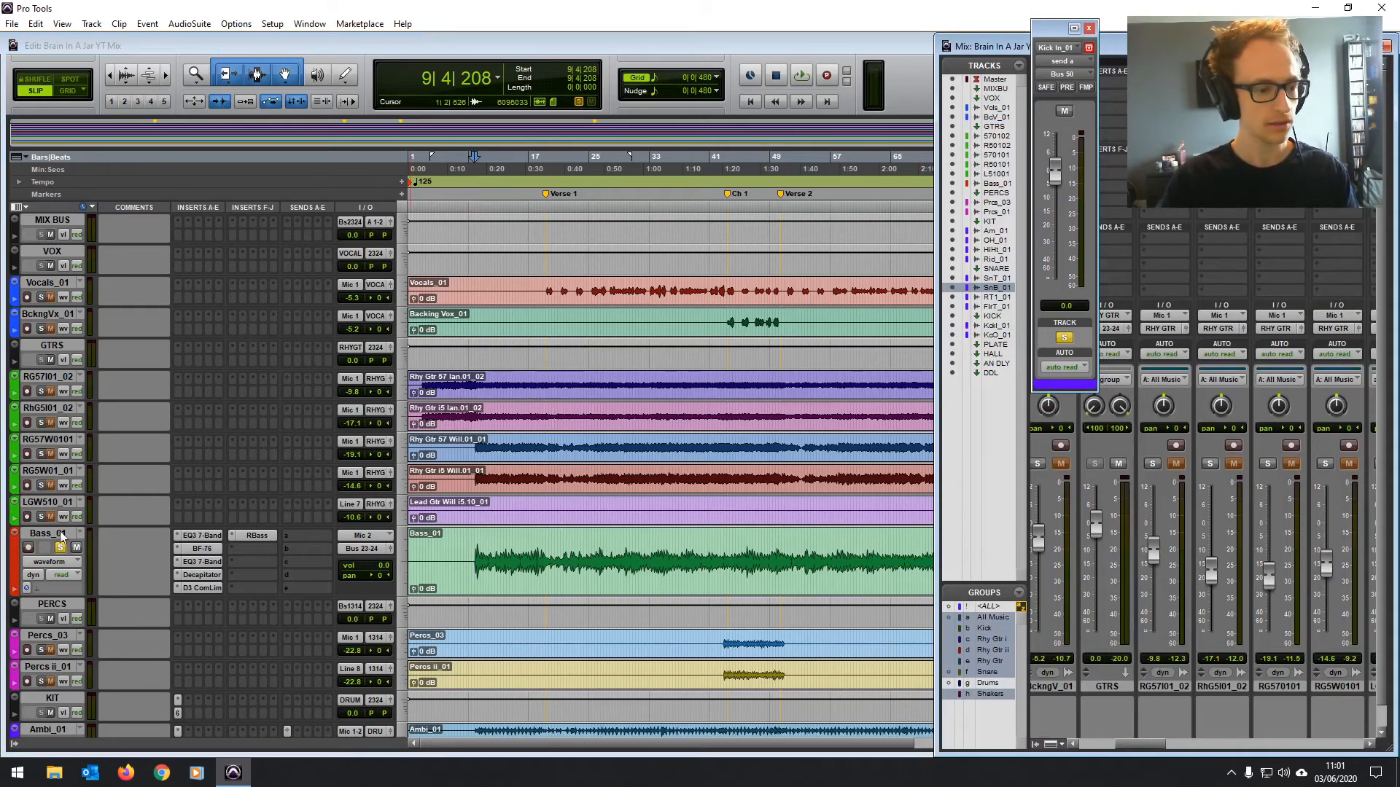
{"action": "key", "text": "ctrl+="}
{"action": "key", "text": "space"}
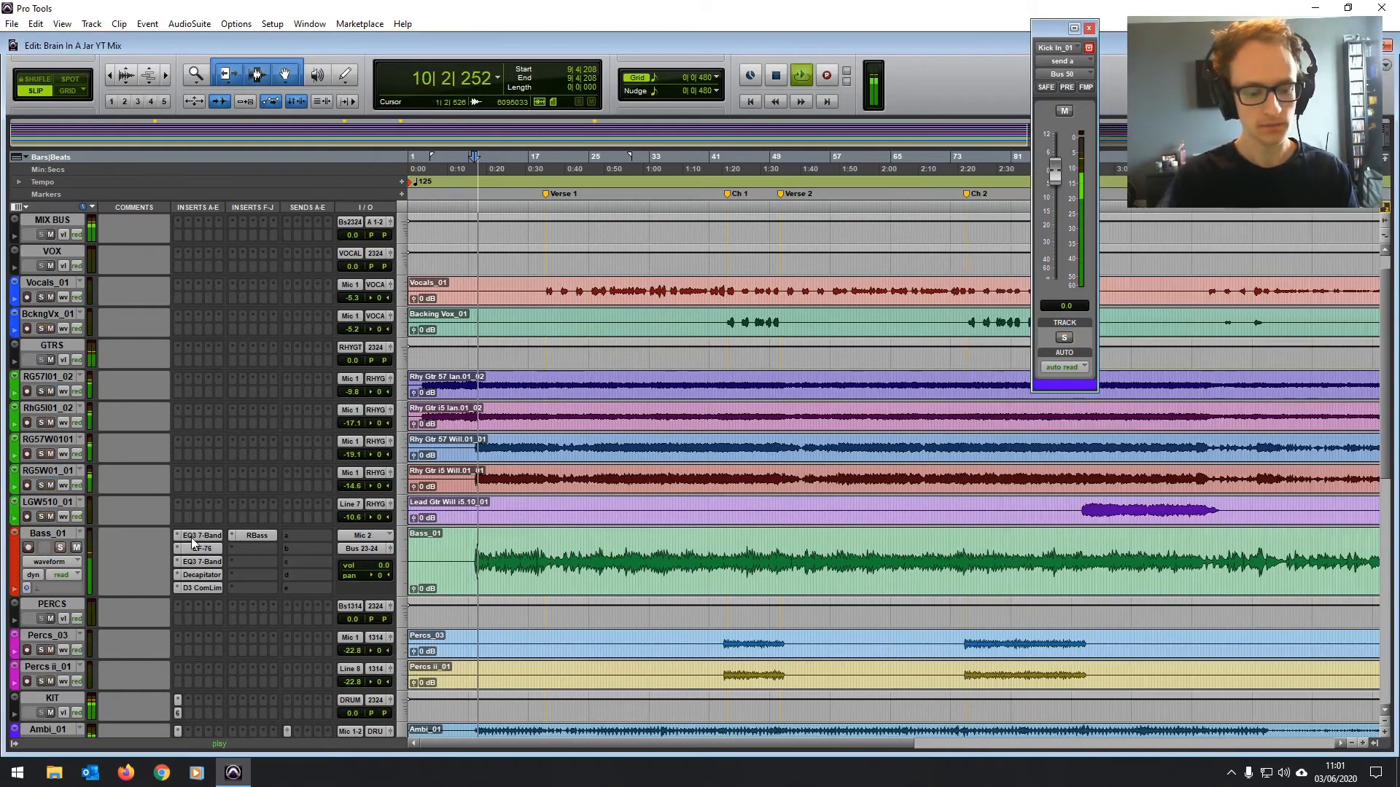
{"action": "key", "text": "ctrl+="}
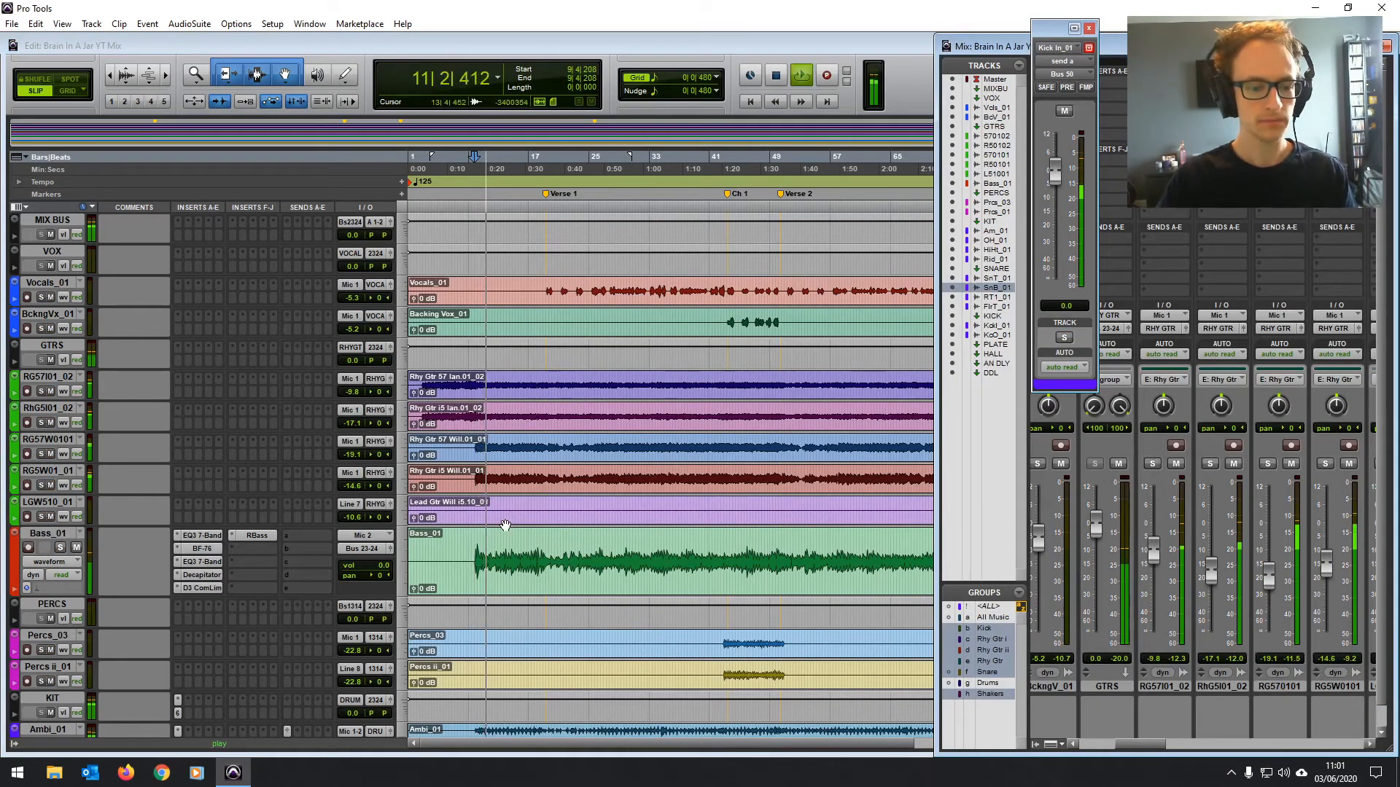
{"action": "key", "text": "ctrl+="}
{"action": "scroll", "coordinate": [481, 520], "scroll_direction": "down", "scroll_amount": 2}
{"action": "scroll", "coordinate": [476, 516], "scroll_direction": "down", "scroll_amount": 2}
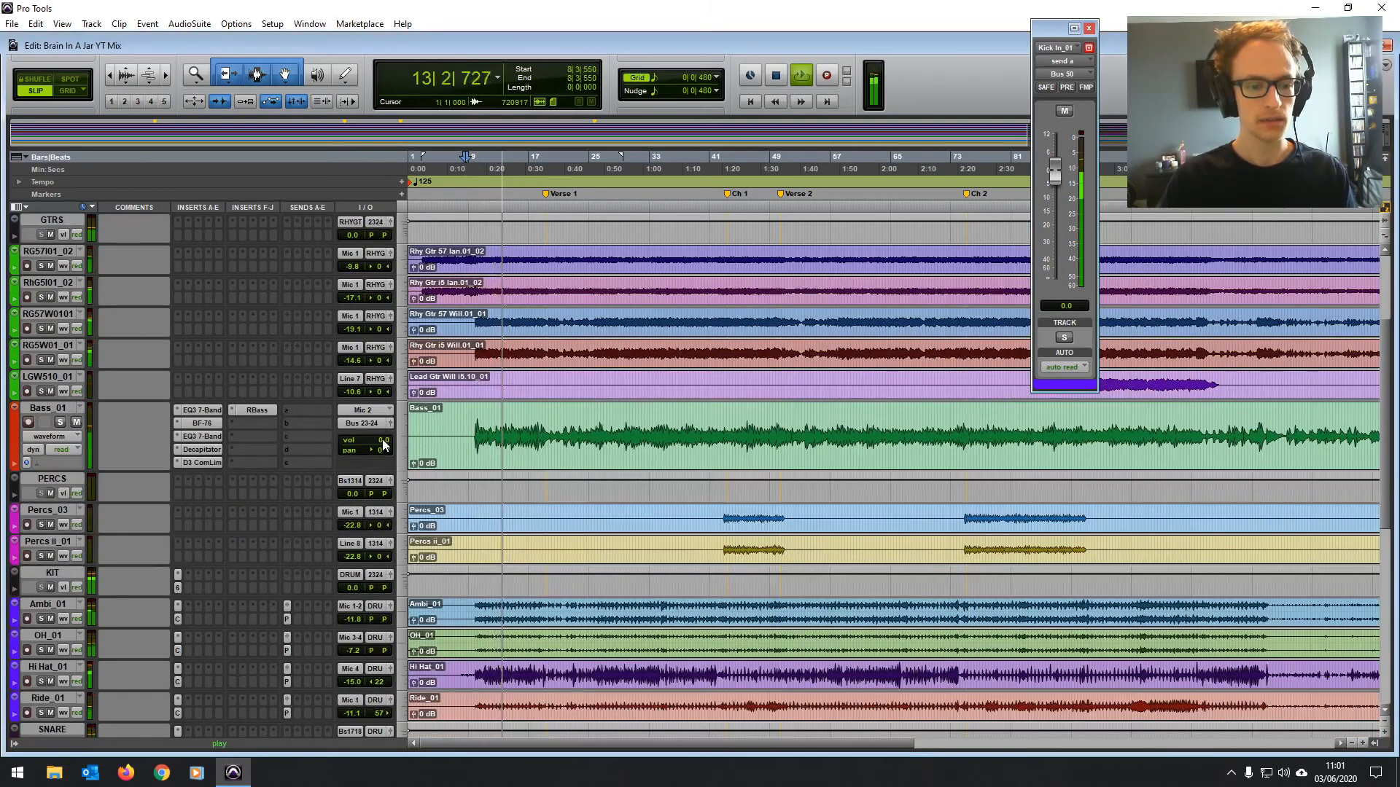
{"action": "left_click_drag", "start_coordinate": [383, 441], "coordinate": [382, 433]}
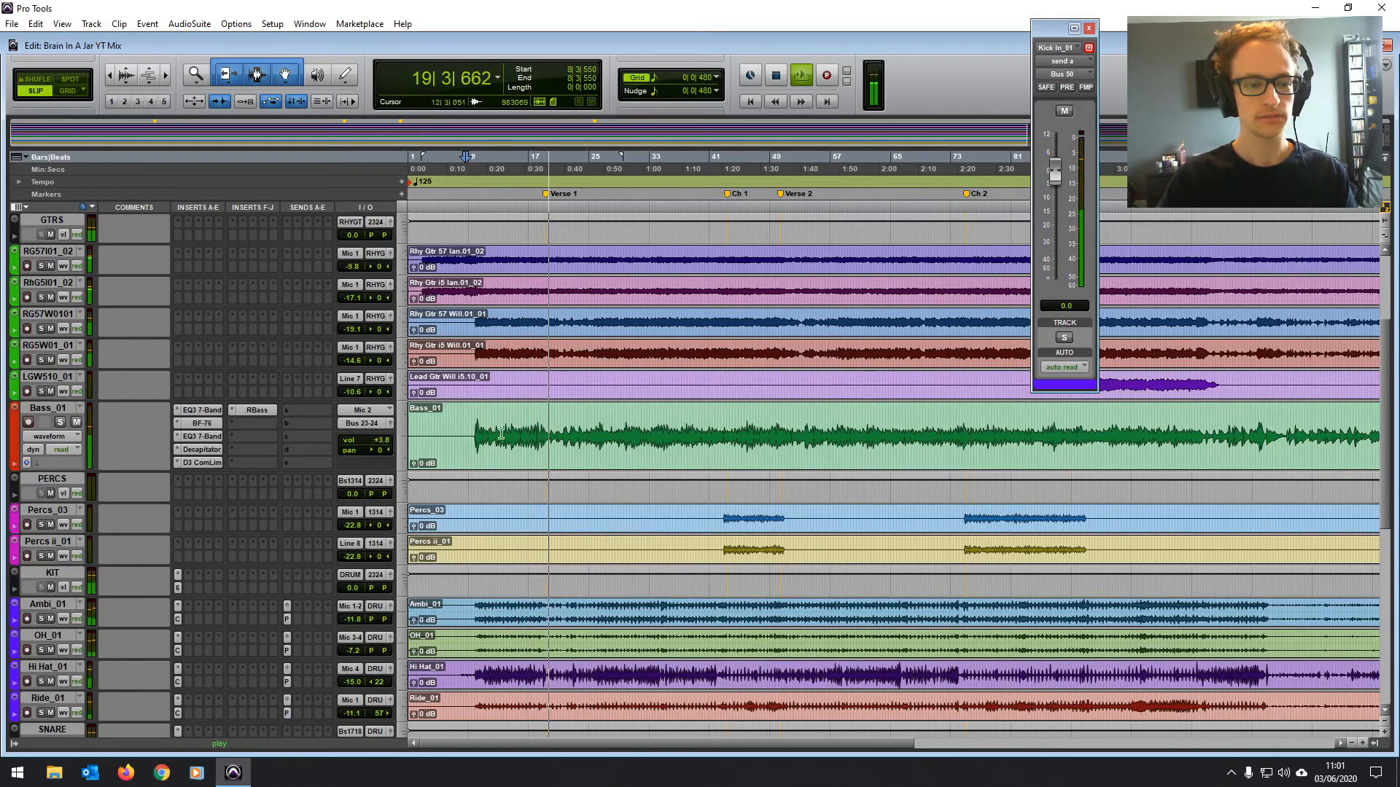
Solo the Kick In and Kick Out tracks briefly during playback to check the kick, and return to the full mix.
{"action": "scroll", "coordinate": [656, 452], "scroll_direction": "up", "scroll_amount": 2}
{"action": "scroll", "coordinate": [685, 472], "scroll_direction": "down", "scroll_amount": 1}
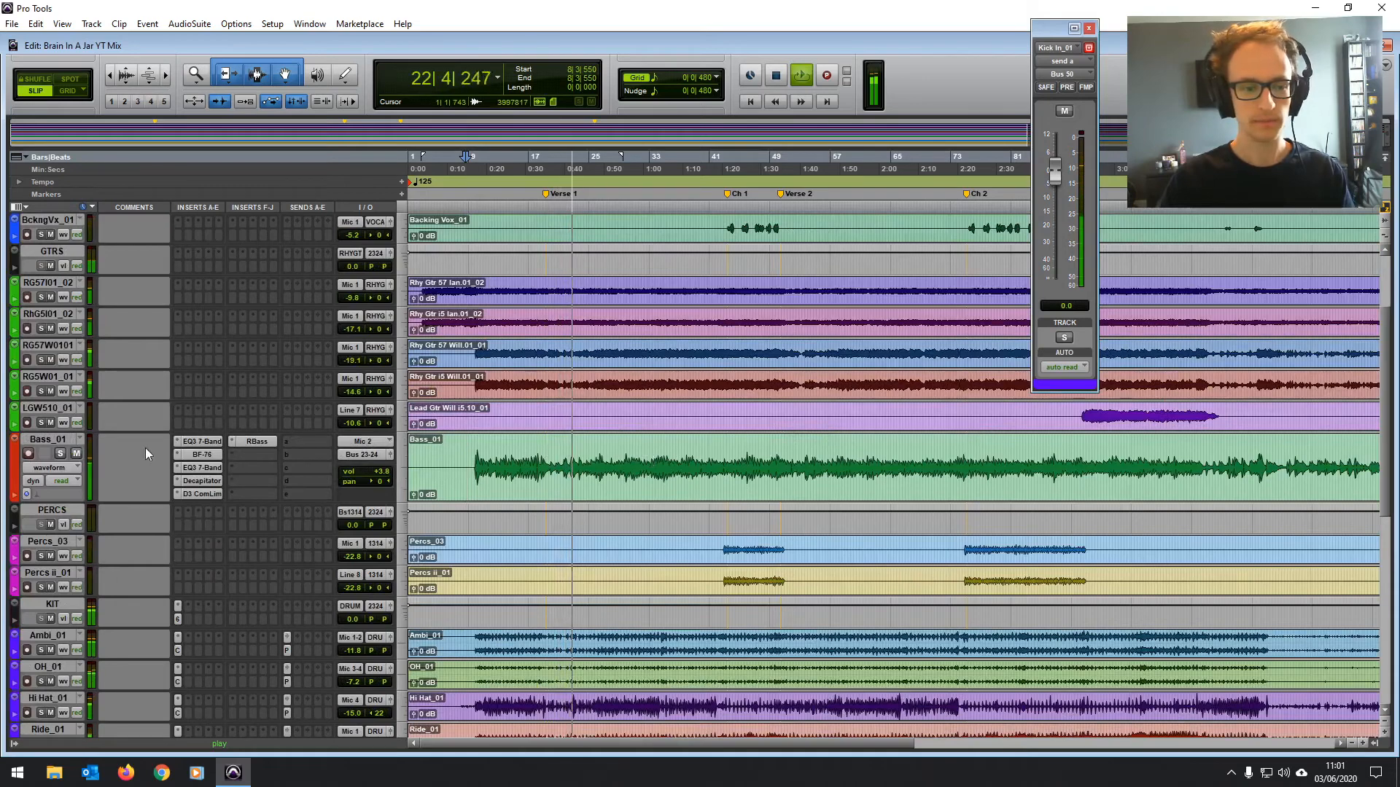
{"action": "scroll", "coordinate": [107, 539], "scroll_direction": "down", "scroll_amount": 7}
{"action": "scroll", "coordinate": [53, 672], "scroll_direction": "down", "scroll_amount": 2}
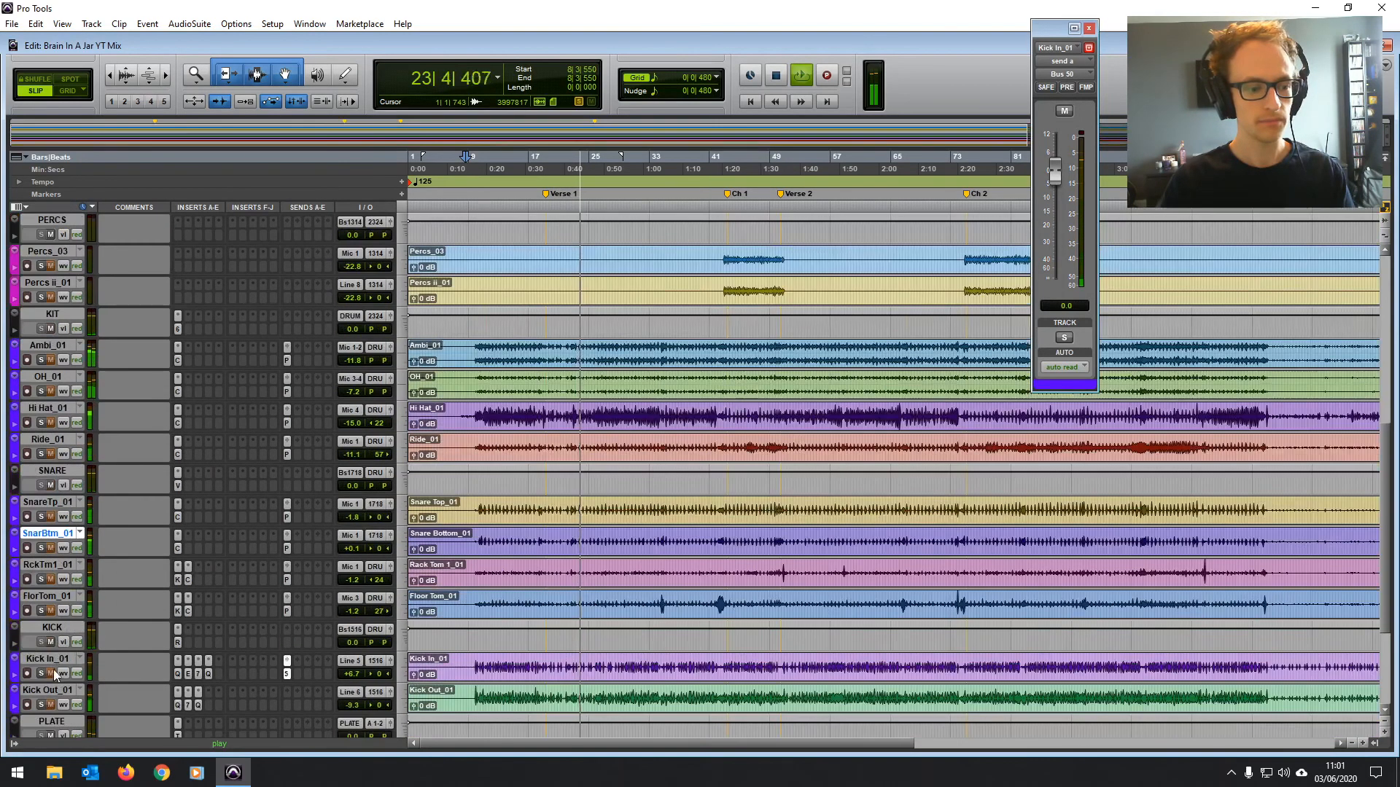
{"action": "left_click", "coordinate": [42, 672]}
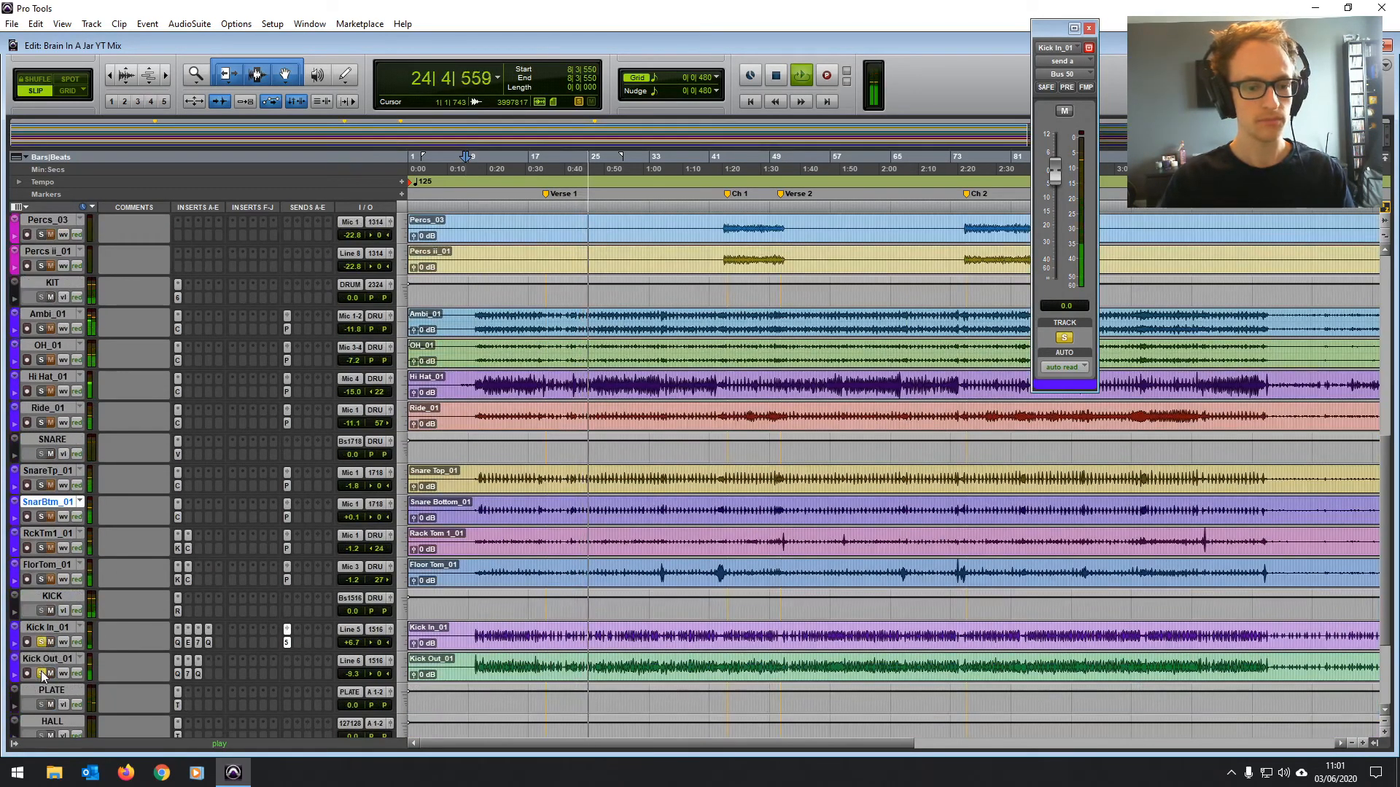
{"action": "left_click", "coordinate": [42, 673]}
{"action": "scroll", "coordinate": [740, 478], "scroll_direction": "up", "scroll_amount": 2}
{"action": "scroll", "coordinate": [740, 477], "scroll_direction": "up", "scroll_amount": 6}
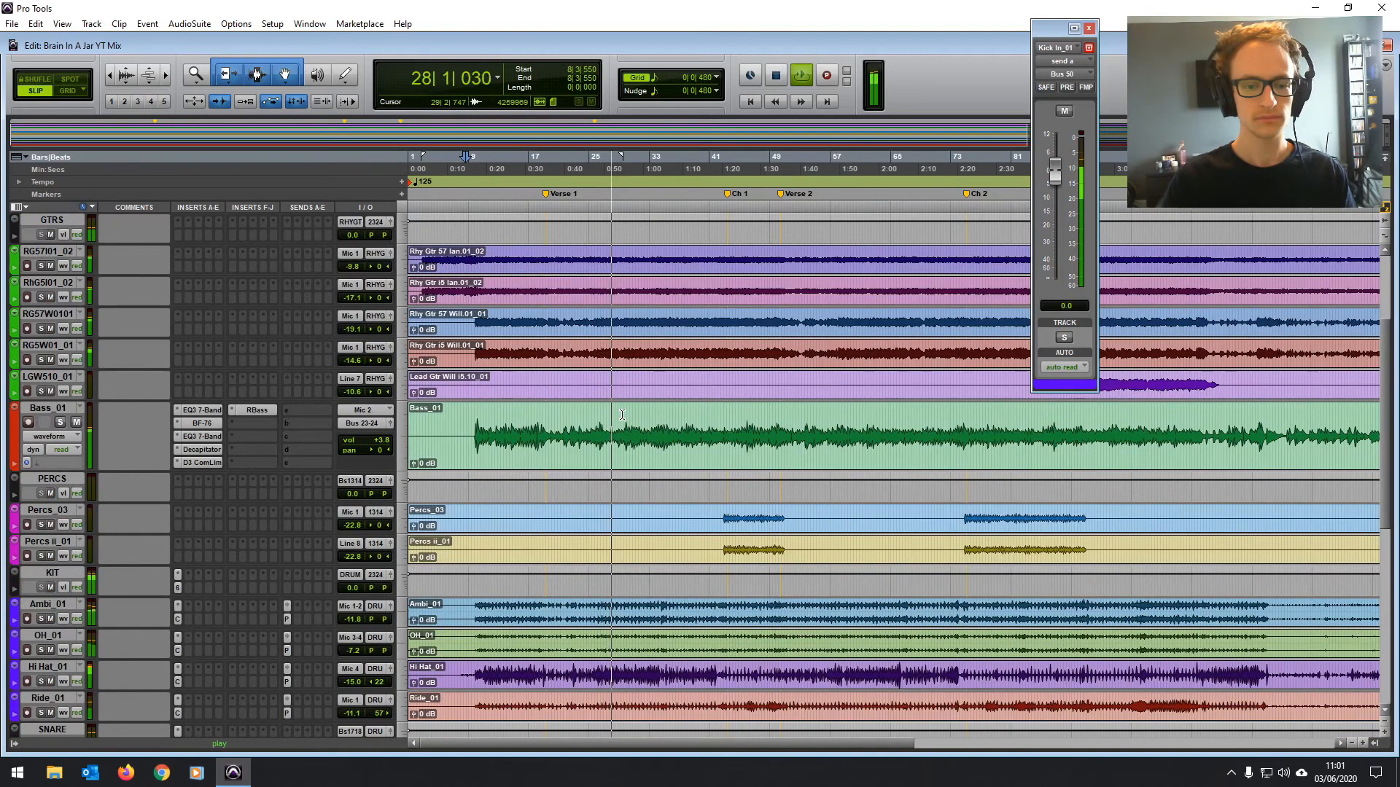
Stop playback and set the playback start in bar 9, where the bass enters.
{"action": "key", "text": "space"}
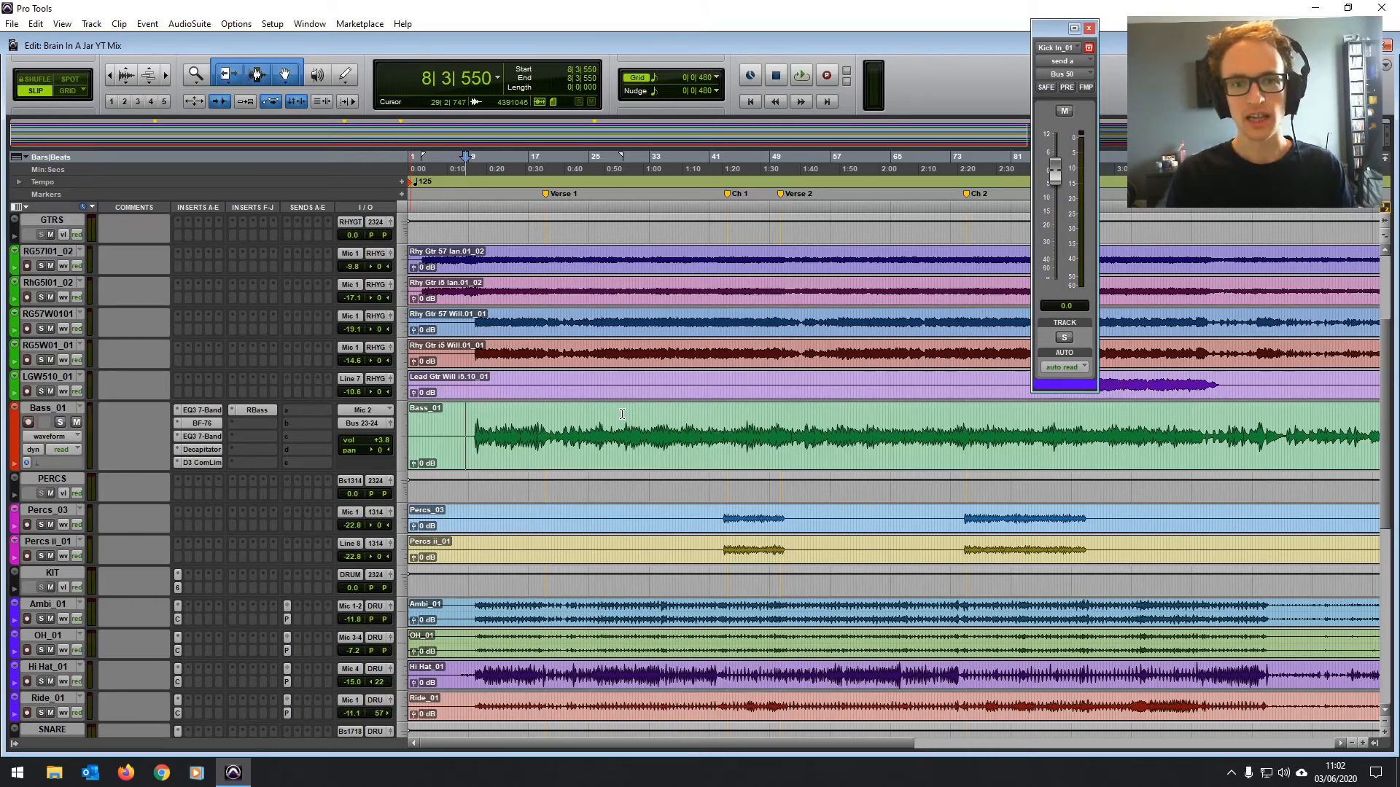
{"action": "scroll", "coordinate": [622, 414], "scroll_direction": "up", "scroll_amount": 3}
{"action": "left_click", "coordinate": [473, 408]}
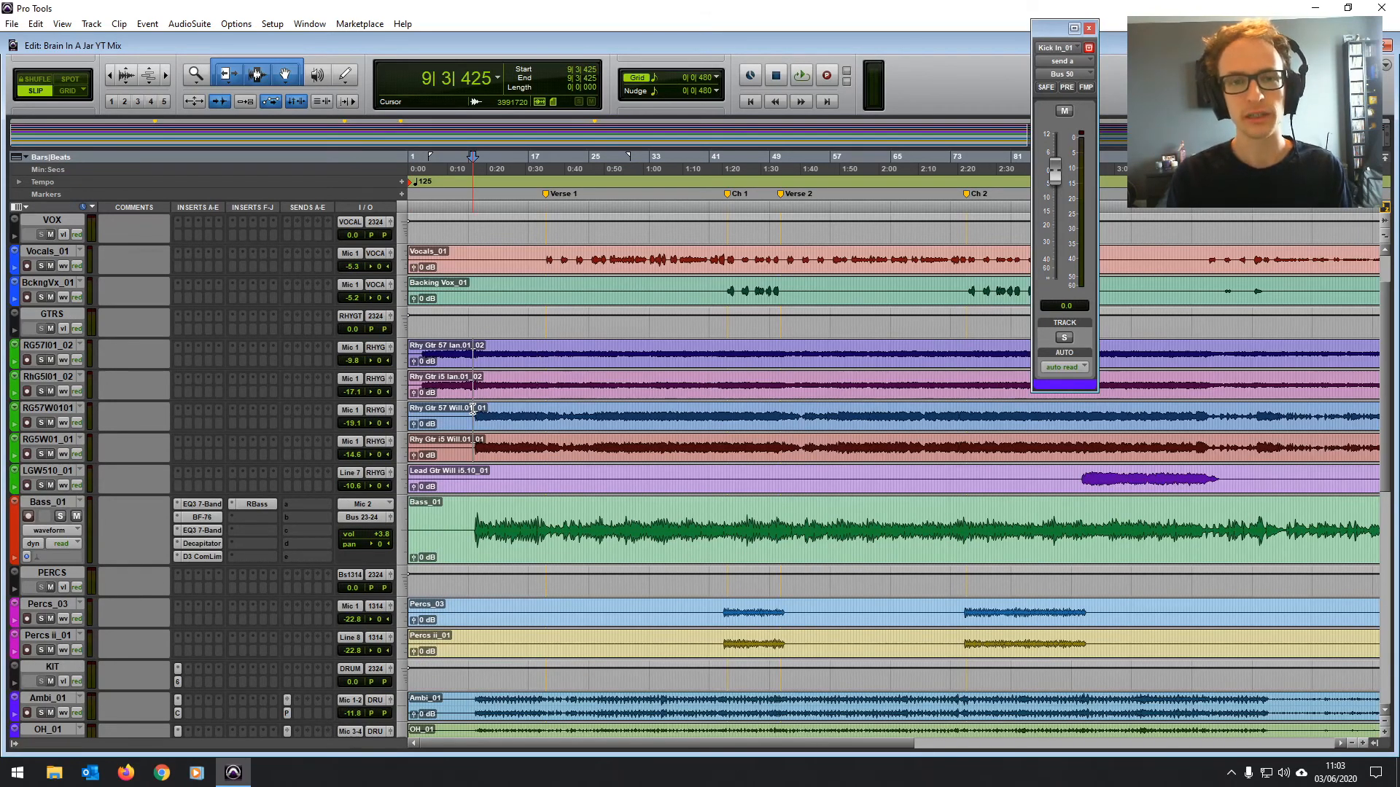